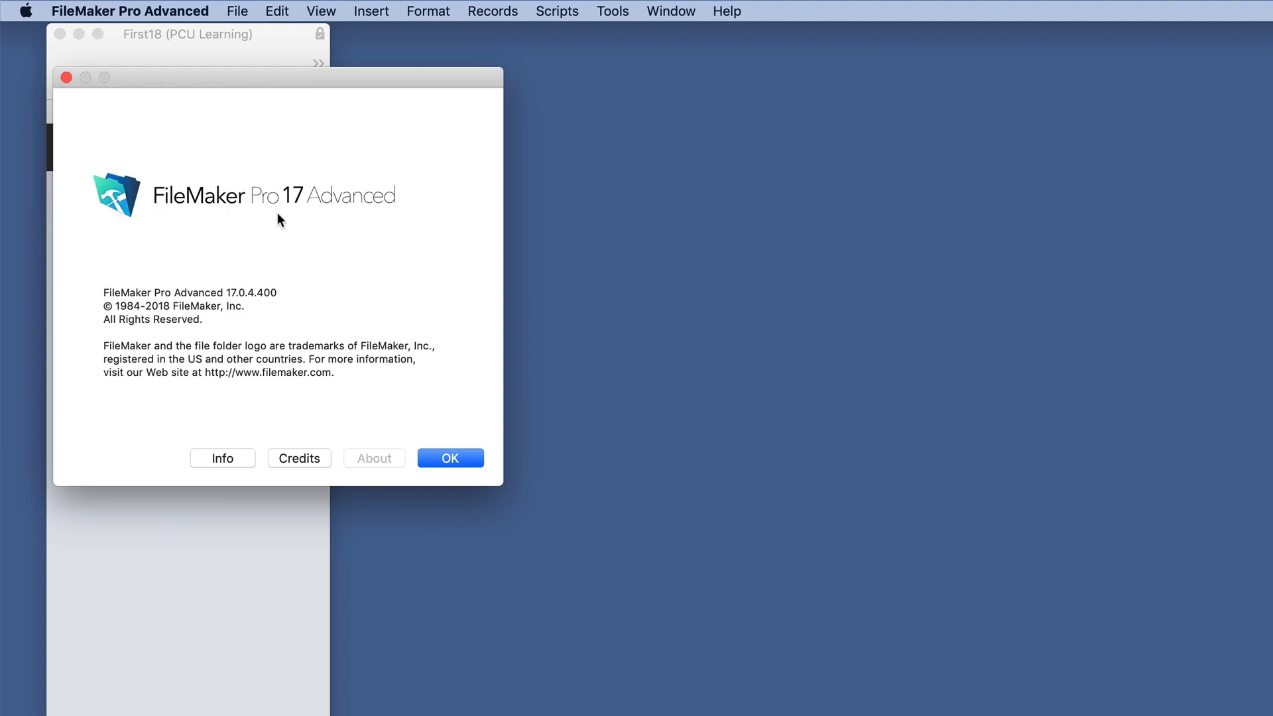
Step: Close the About window and open the First18 file at its 18 Importing Example layout
{"action": "left_click", "coordinate": [457, 451]}
{"action": "key", "text": "super+o"}
{"action": "left_click", "coordinate": [514, 221]}
{"action": "double_click", "coordinate": [514, 218]}
{"action": "key", "text": "Return"}
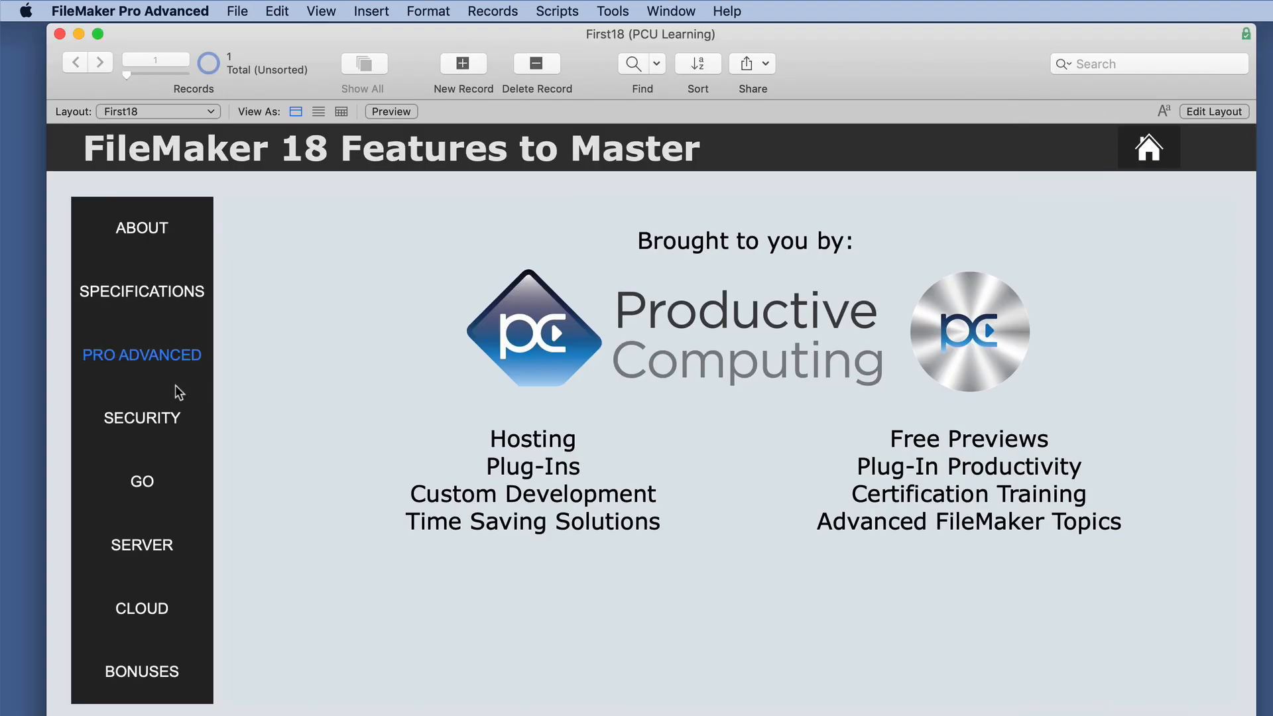
{"action": "left_click", "coordinate": [531, 293]}
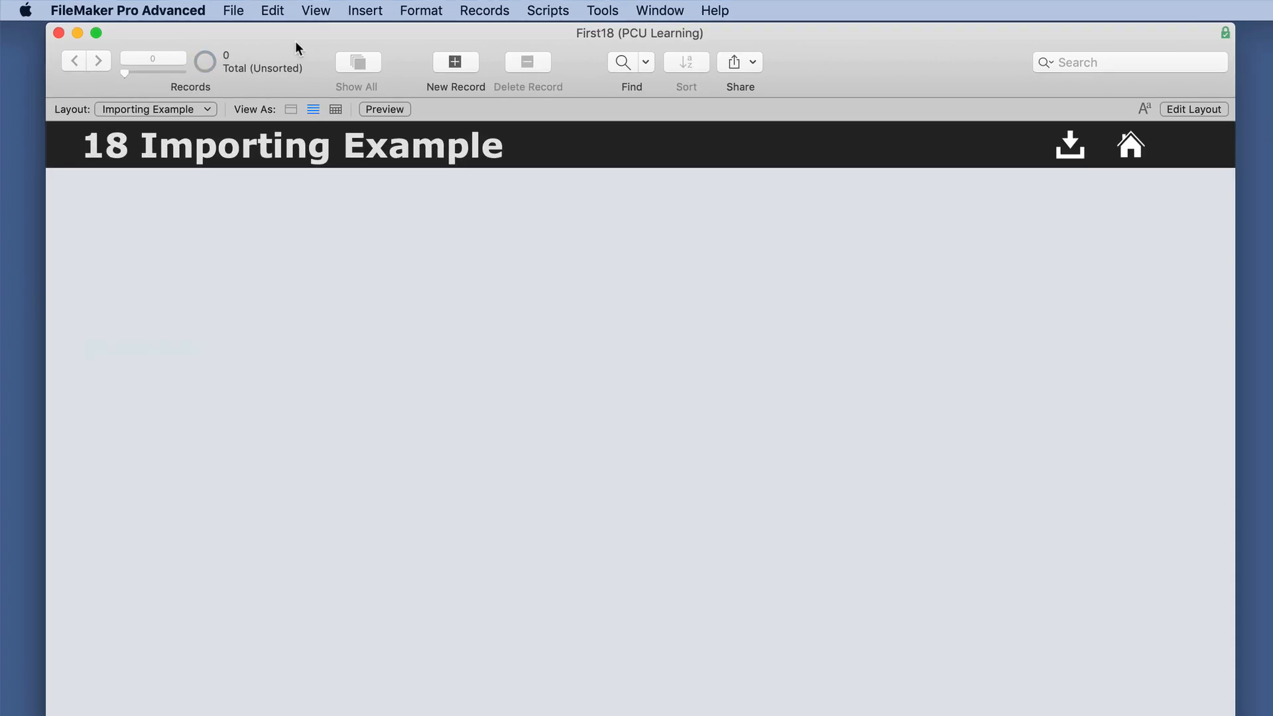
{"action": "left_click_drag", "start_coordinate": [567, 29], "coordinate": [519, 29]}
Step: In the 17 Demo window, start a file import from the Excel workbook ErrorCodesImport on the Desktop
{"action": "left_click", "coordinate": [221, 162]}
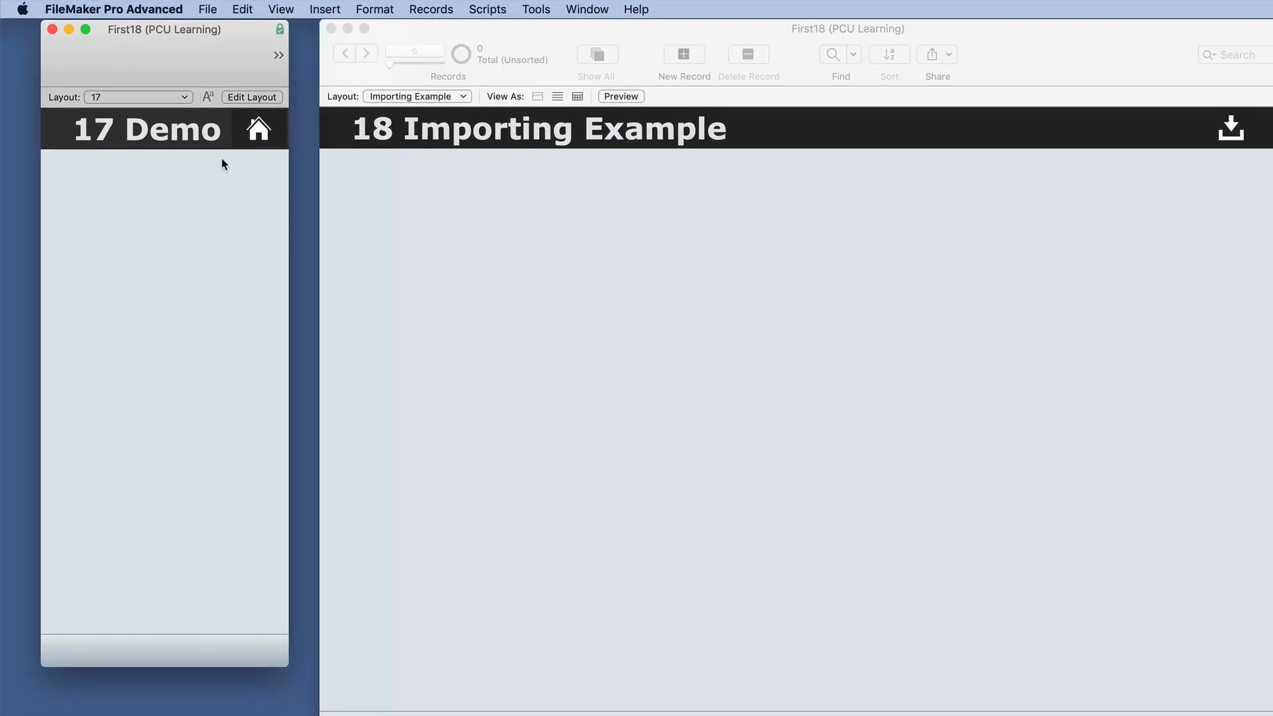
{"action": "left_click", "coordinate": [208, 9]}
{"action": "mouse_move", "coordinate": [286, 279]}
{"action": "left_click", "coordinate": [424, 276]}
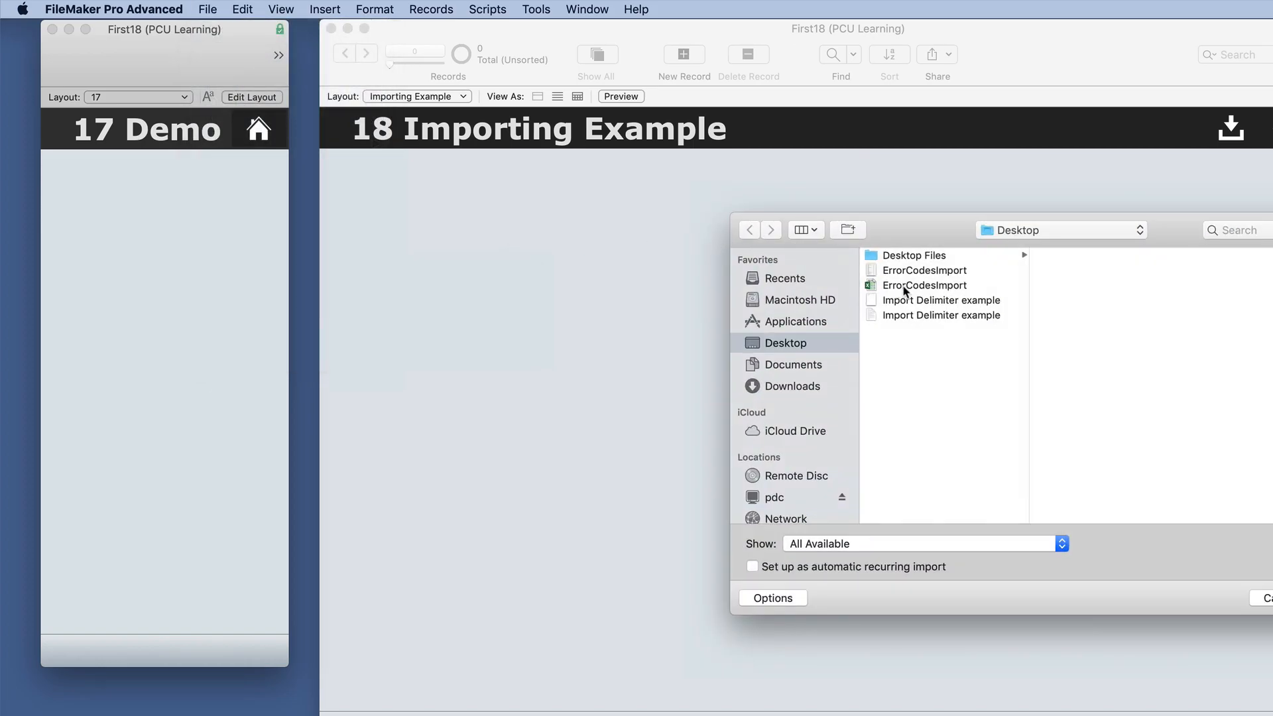
{"action": "double_click", "coordinate": [922, 287]}
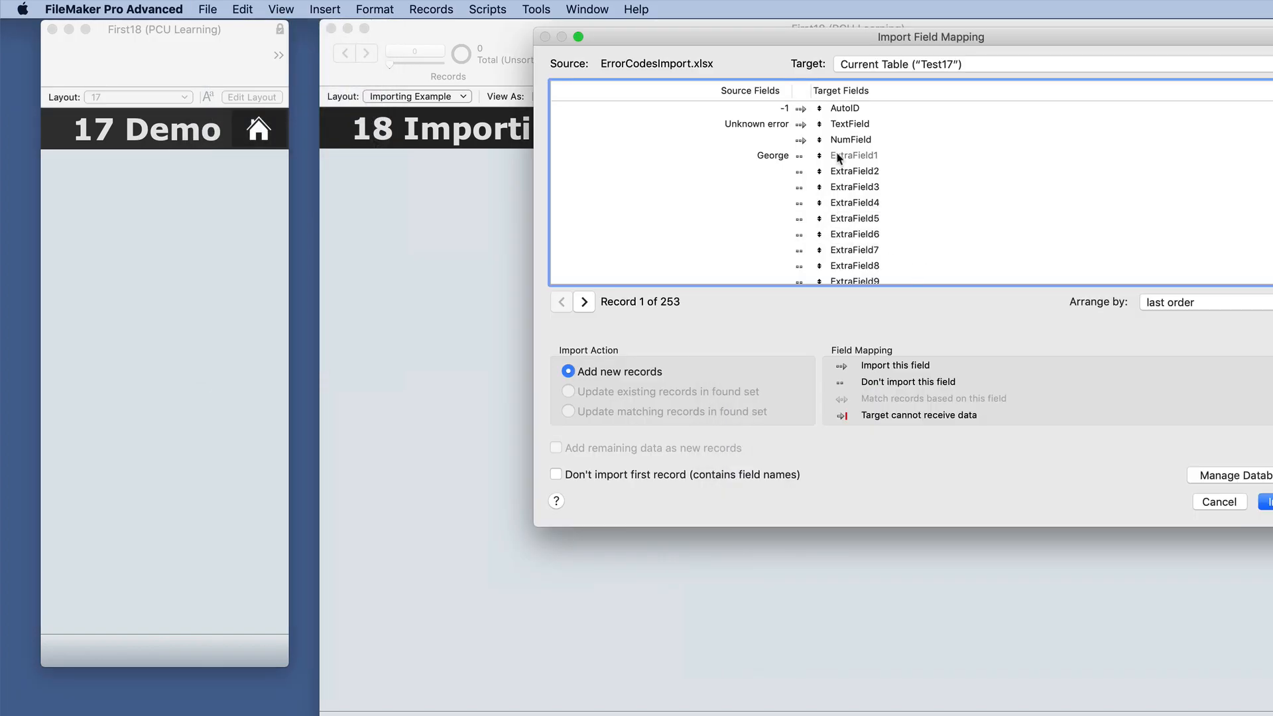
Step: Move the Import Field Mapping dialog over the 17 Demo window and narrow it to make room beside it
{"action": "left_click_drag", "start_coordinate": [769, 40], "coordinate": [283, 33]}
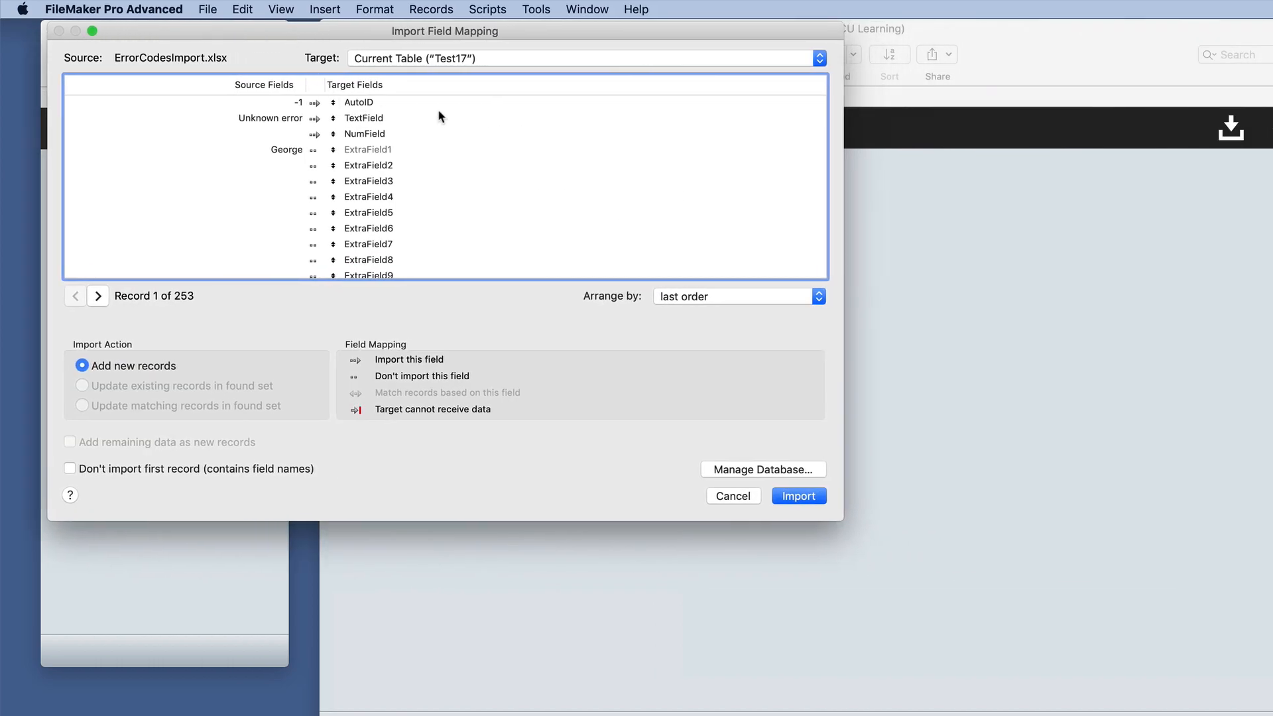
{"action": "left_click_drag", "start_coordinate": [535, 39], "coordinate": [494, 33]}
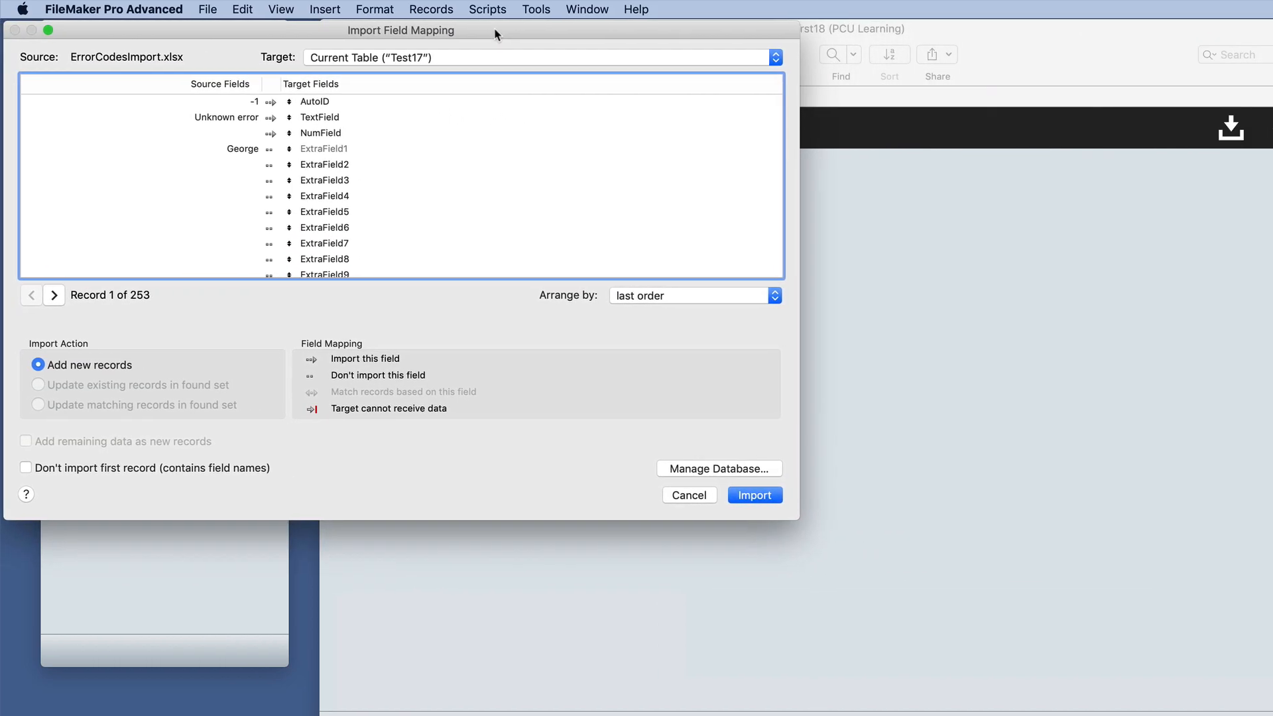
{"action": "left_click_drag", "start_coordinate": [799, 424], "coordinate": [525, 402]}
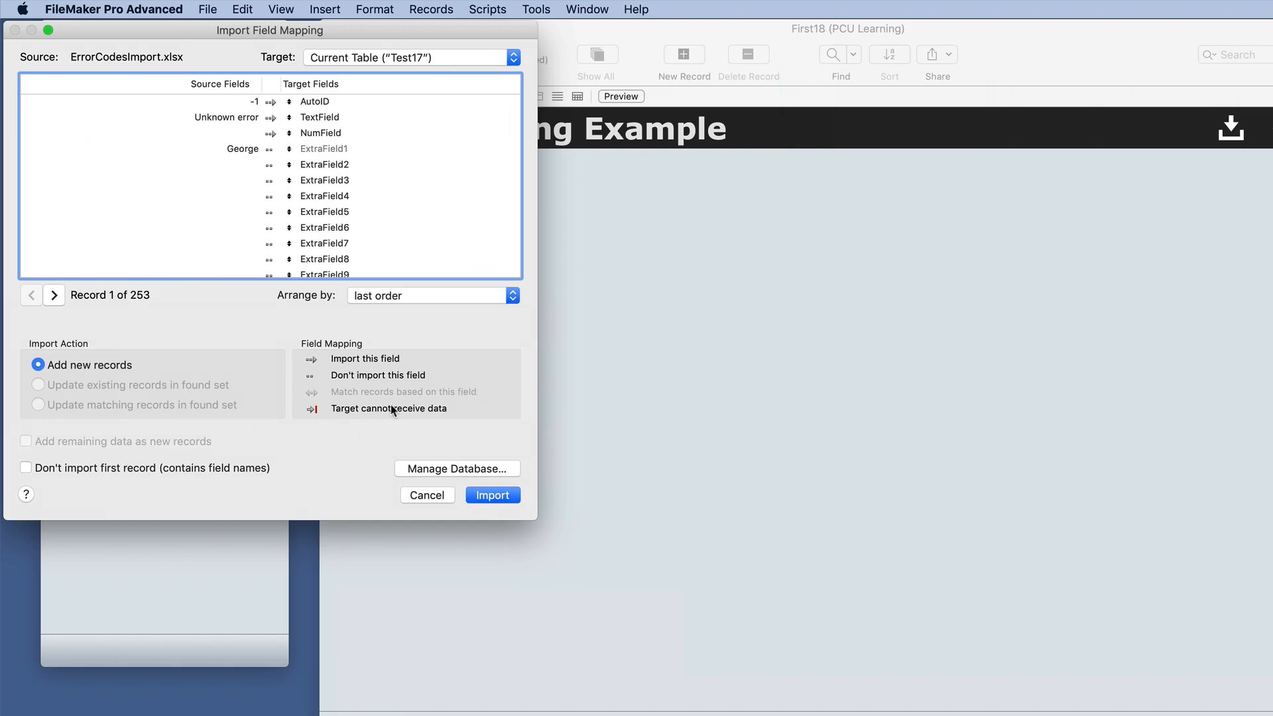
Step: In the 18 Importing Example window, start a file import from the same ErrorCodesImport Excel workbook
{"action": "left_click", "coordinate": [733, 366]}
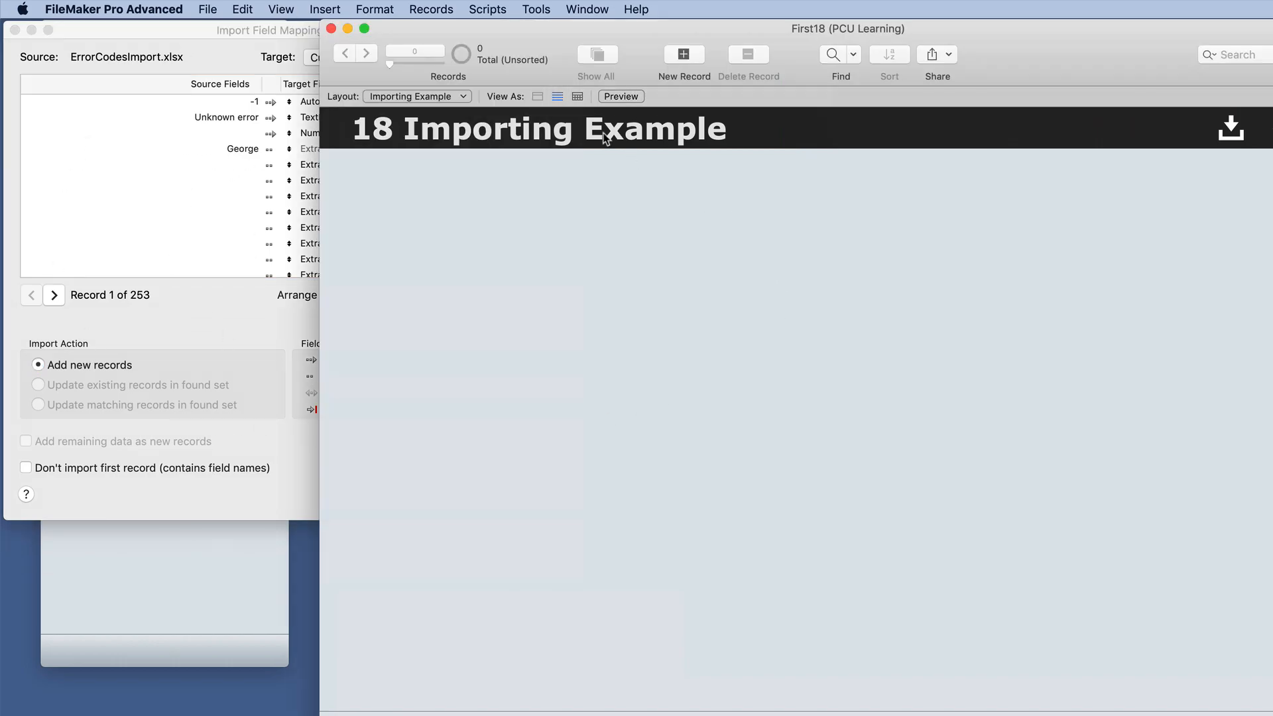
{"action": "left_click", "coordinate": [209, 10]}
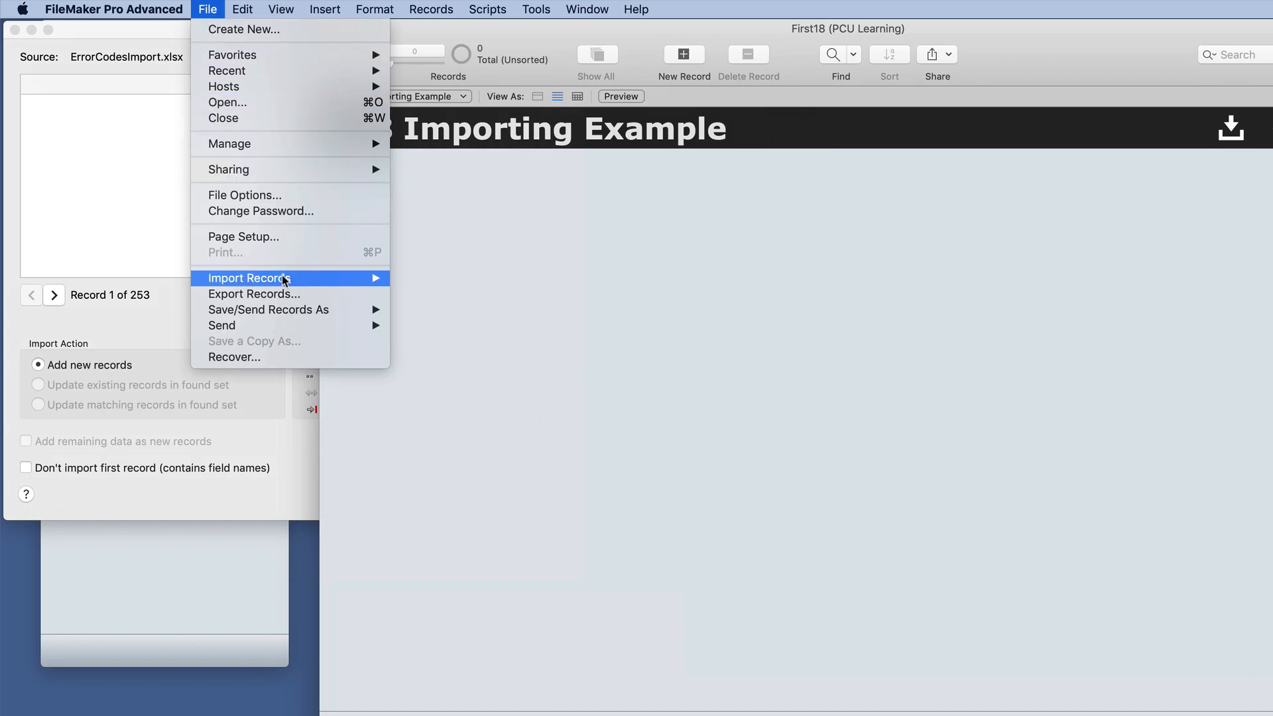
{"action": "mouse_move", "coordinate": [285, 279]}
{"action": "left_click", "coordinate": [415, 276]}
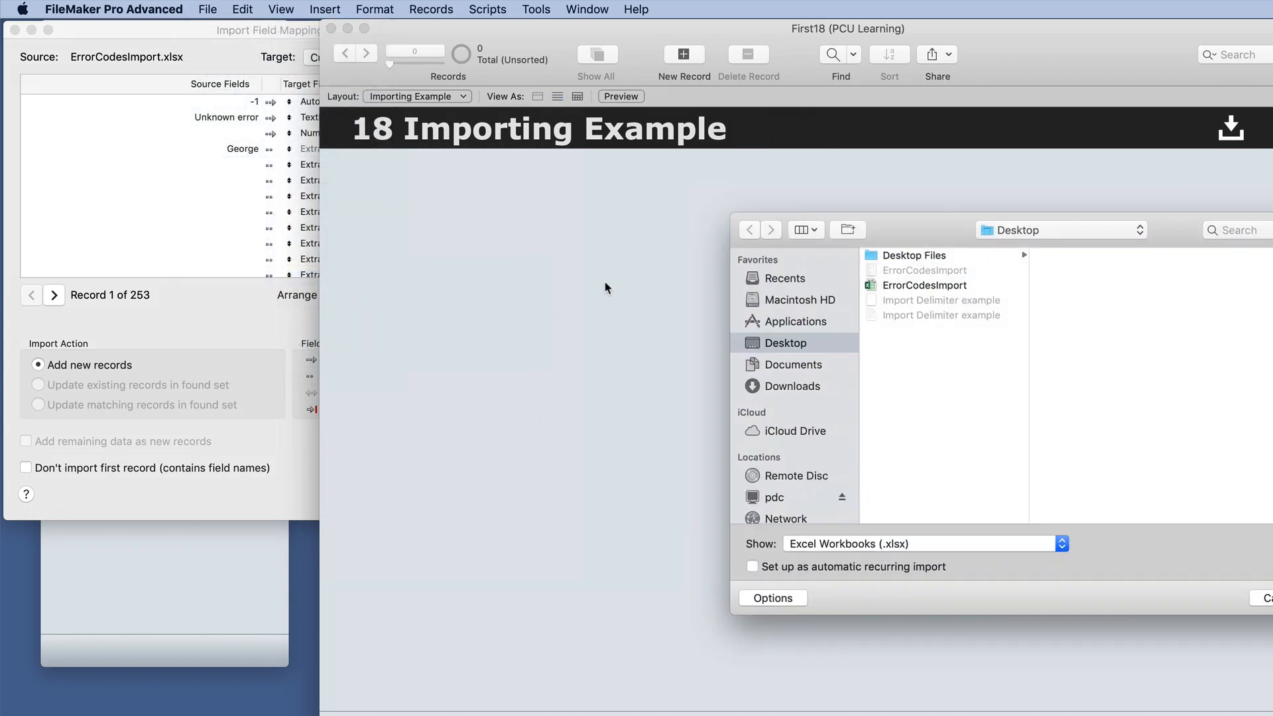
{"action": "double_click", "coordinate": [913, 287]}
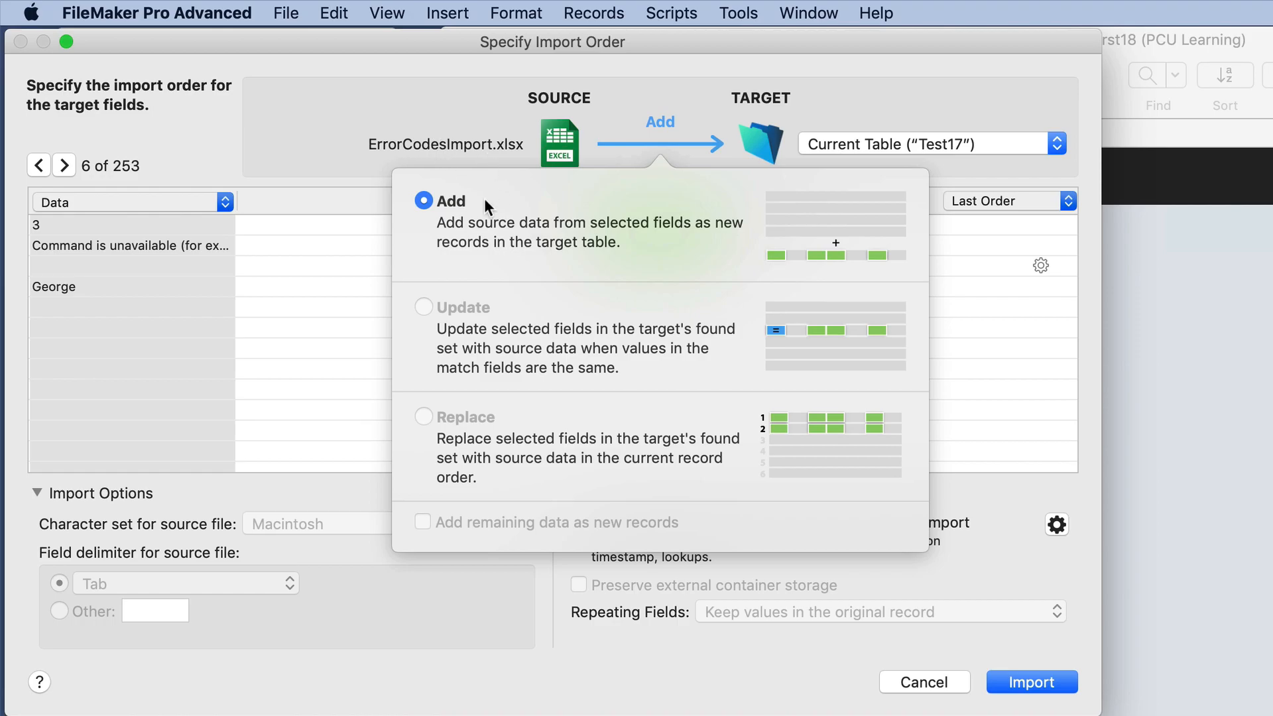
Step: Place the Specify Import Order dialog side by side with the Import Field Mapping dialog
{"action": "left_click", "coordinate": [354, 40]}
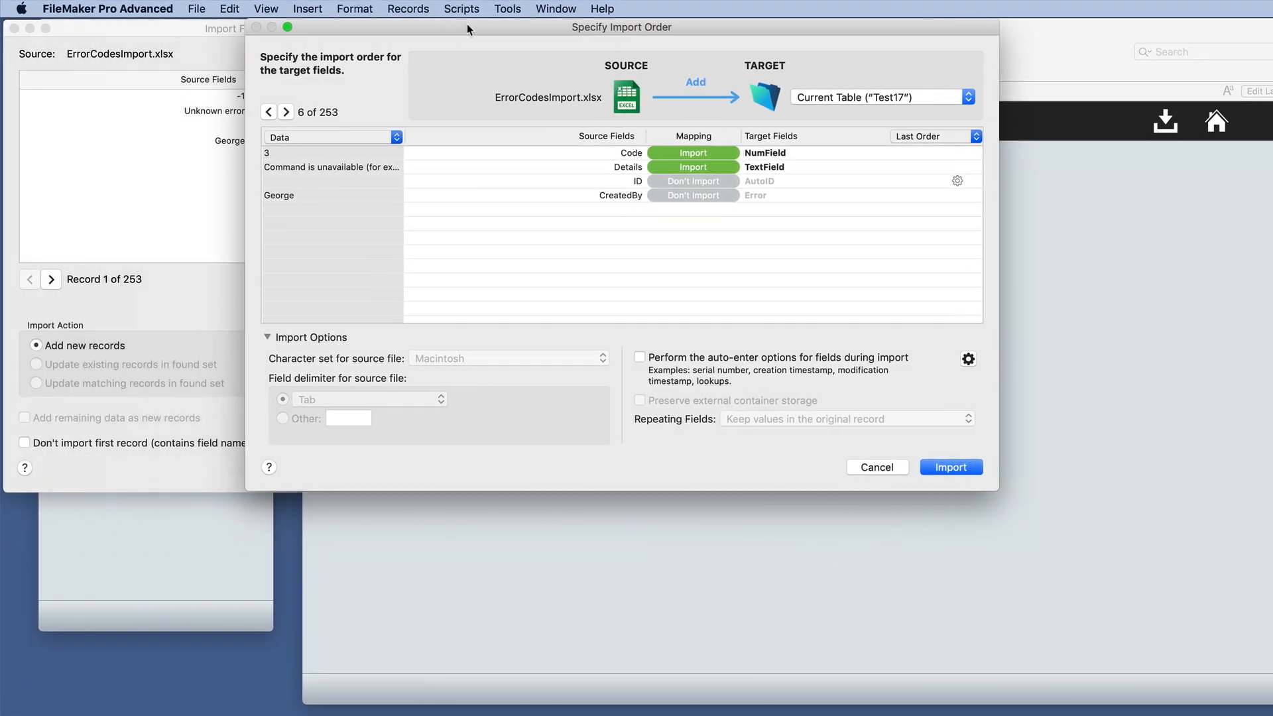
{"action": "left_click", "coordinate": [199, 29]}
{"action": "left_click_drag", "start_coordinate": [580, 31], "coordinate": [637, 32]}
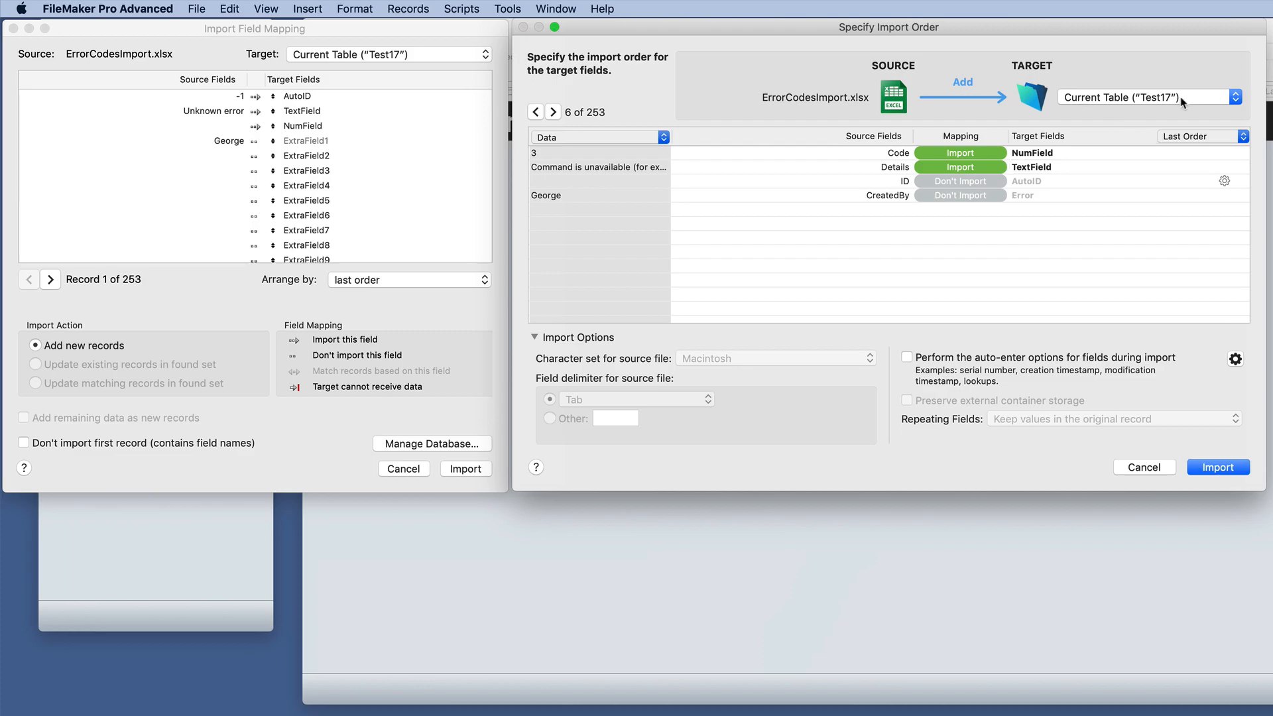
Step: Compare the Add, Update and Replace choices in Specify Import Order with the import actions in Import Field Mapping
{"action": "left_click", "coordinate": [963, 88]}
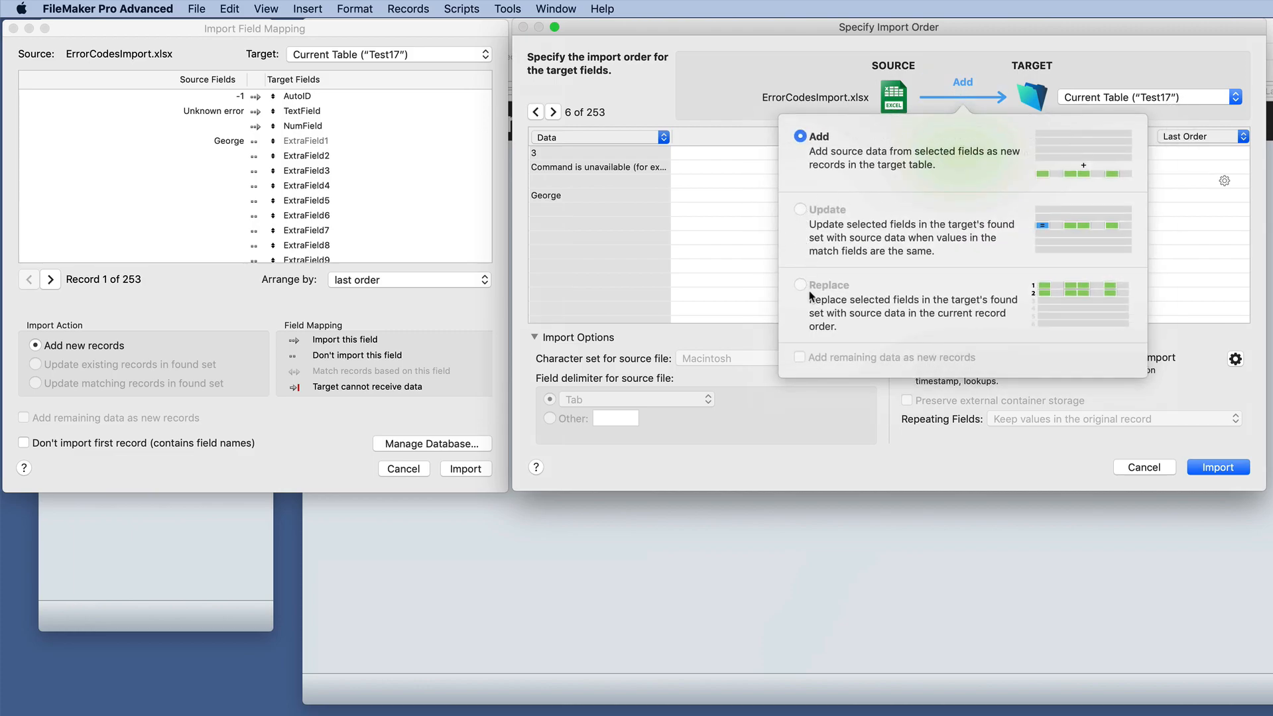
{"action": "left_click", "coordinate": [634, 280]}
{"action": "left_click", "coordinate": [265, 352]}
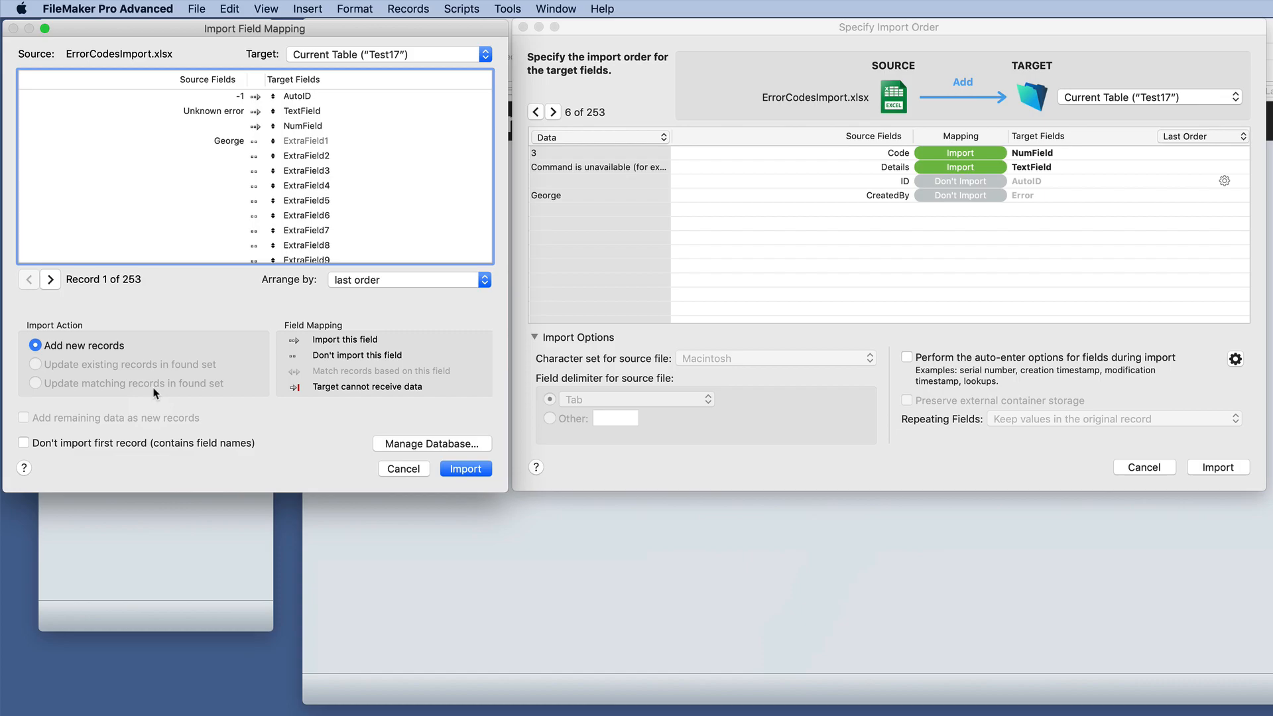
{"action": "left_click", "coordinate": [964, 82]}
{"action": "left_click", "coordinate": [966, 88]}
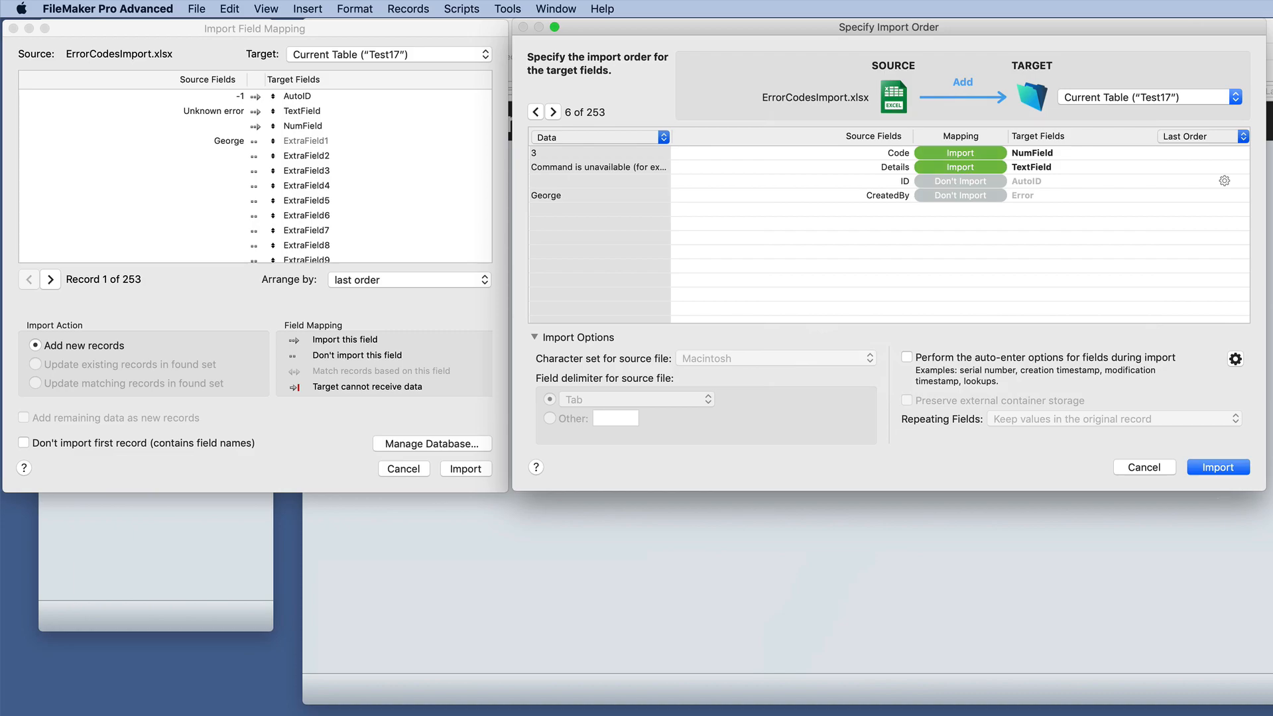
Step: Switch to the ErrorCodesImport spreadsheet in Numbers and examine the data in the first rows of columns A to D
{"action": "left_click", "coordinate": [1035, 714]}
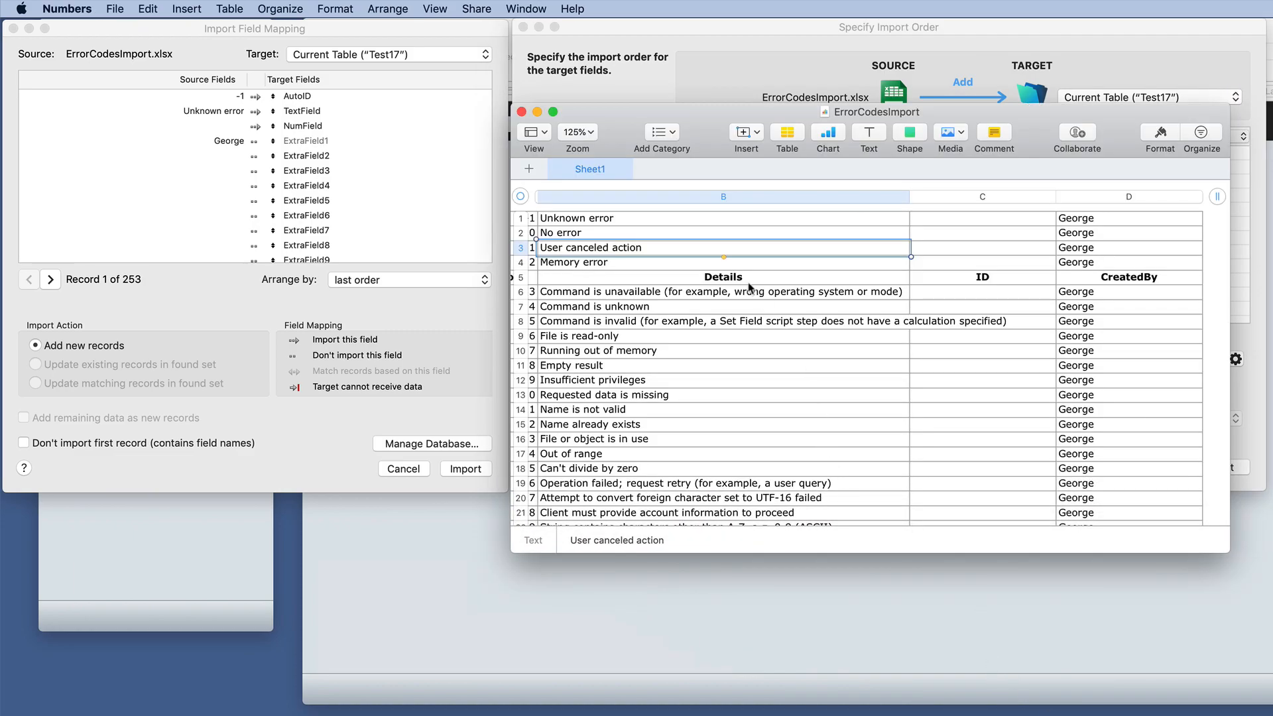
{"action": "scroll", "coordinate": [724, 291], "scroll_direction": "left", "scroll_amount": 3}
{"action": "left_click", "coordinate": [562, 220]}
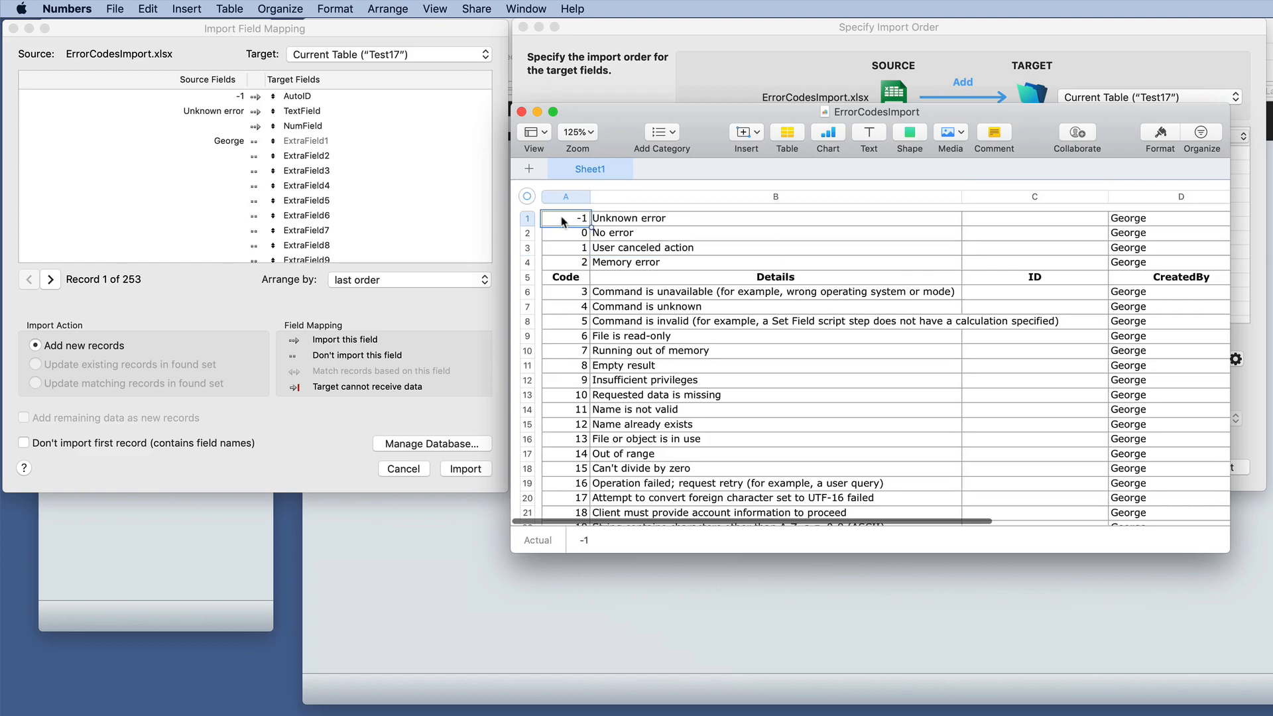
{"action": "left_click", "coordinate": [717, 225]}
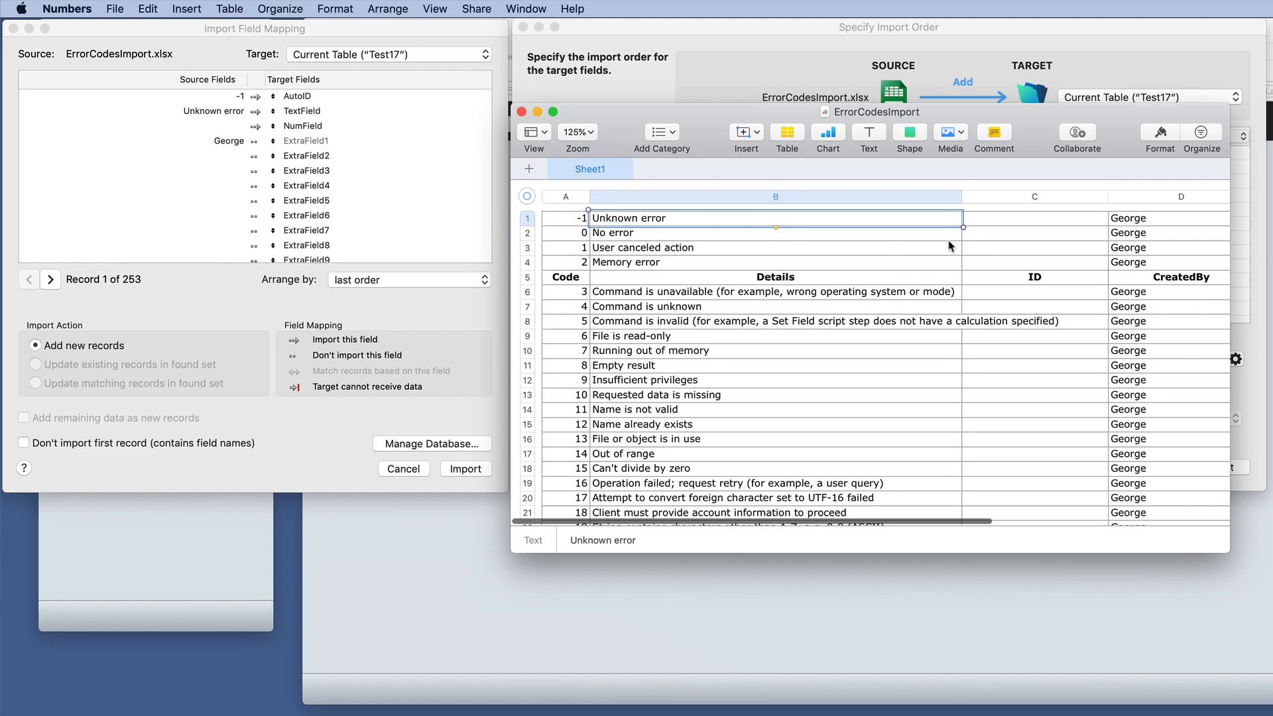
{"action": "scroll", "coordinate": [995, 252], "scroll_direction": "right", "scroll_amount": 5}
{"action": "left_click", "coordinate": [881, 248]}
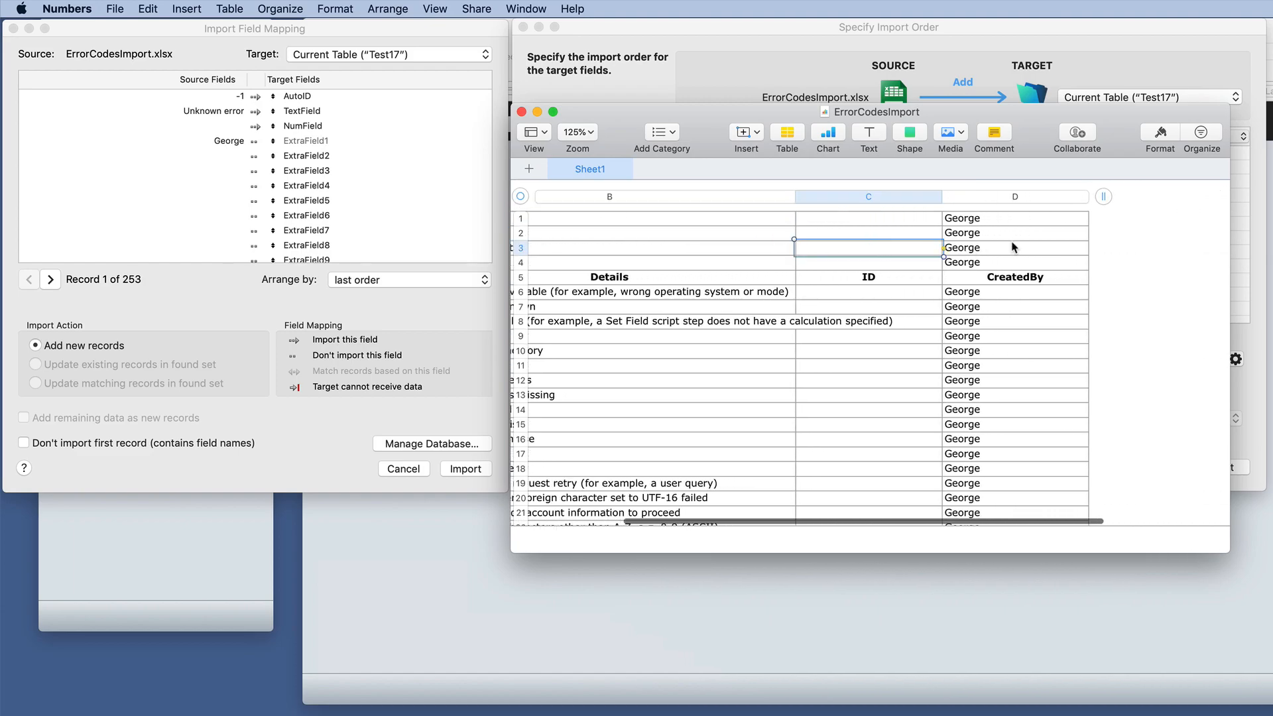
{"action": "left_click", "coordinate": [1014, 245]}
Step: Check the Code, Details, ID and CreatedBy headings in row 5 and minimize the spreadsheet
{"action": "scroll", "coordinate": [994, 252], "scroll_direction": "left", "scroll_amount": 3}
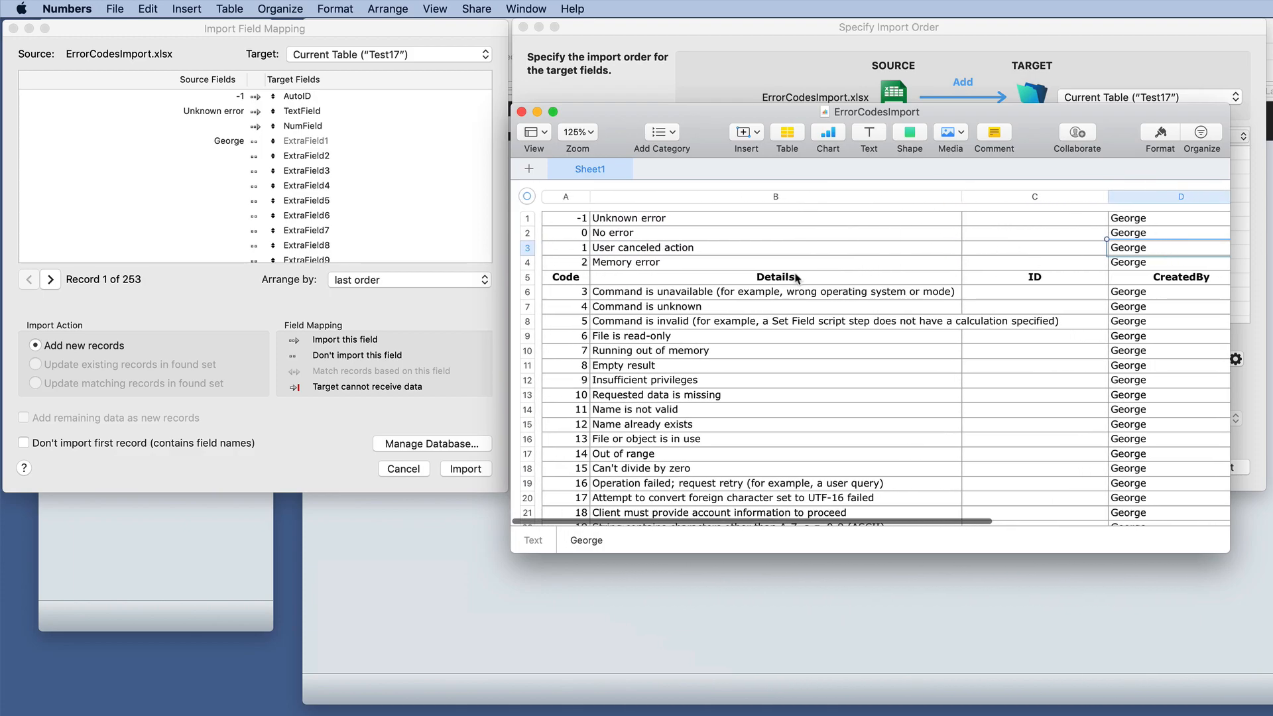
{"action": "left_click", "coordinate": [569, 281]}
{"action": "left_click", "coordinate": [662, 281]}
{"action": "left_click", "coordinate": [1006, 285]}
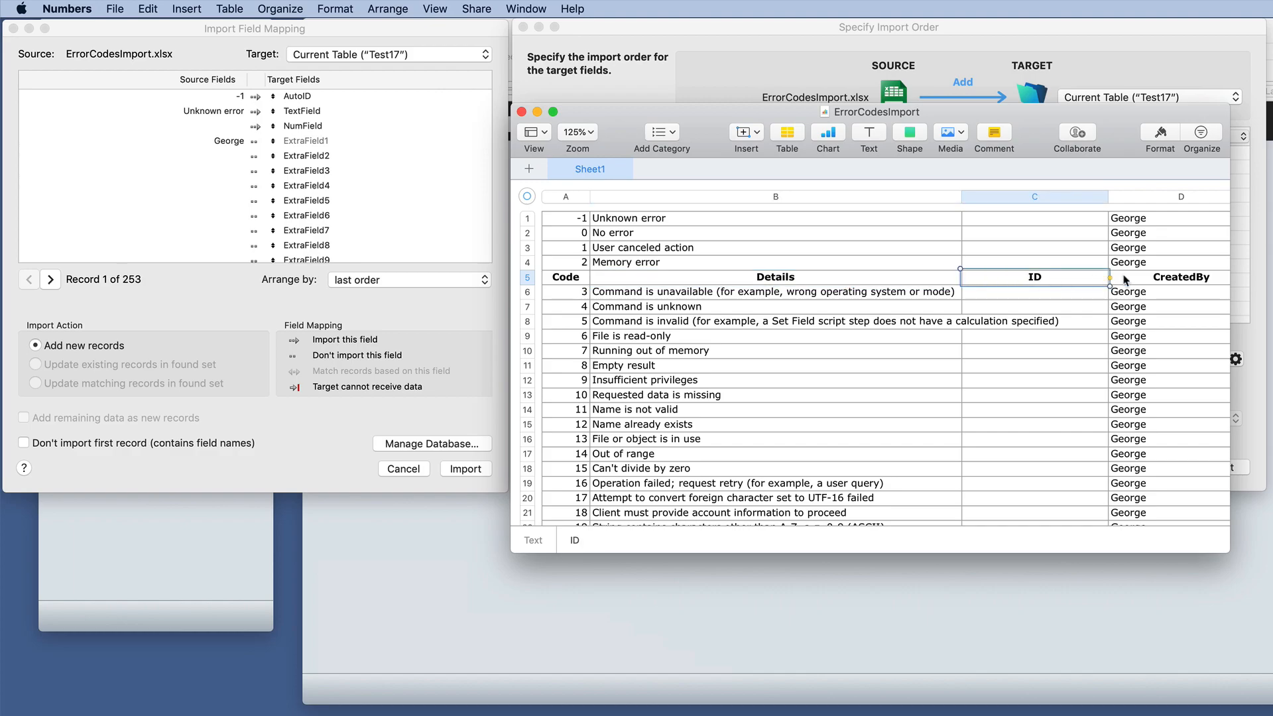
{"action": "left_click", "coordinate": [1126, 282]}
{"action": "left_click", "coordinate": [538, 111]}
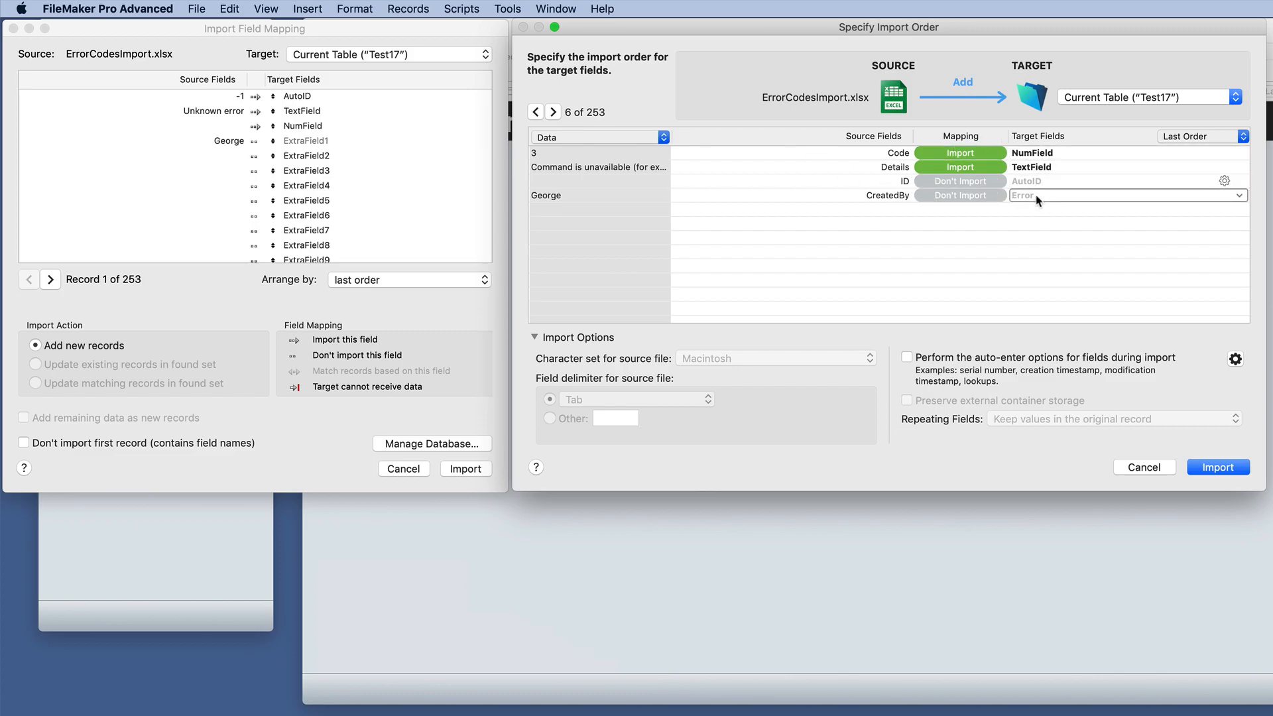
Step: In Import Field Mapping, match the Code target field to the first source field and mark it for import
{"action": "scroll", "coordinate": [319, 189], "scroll_direction": "down", "scroll_amount": 5}
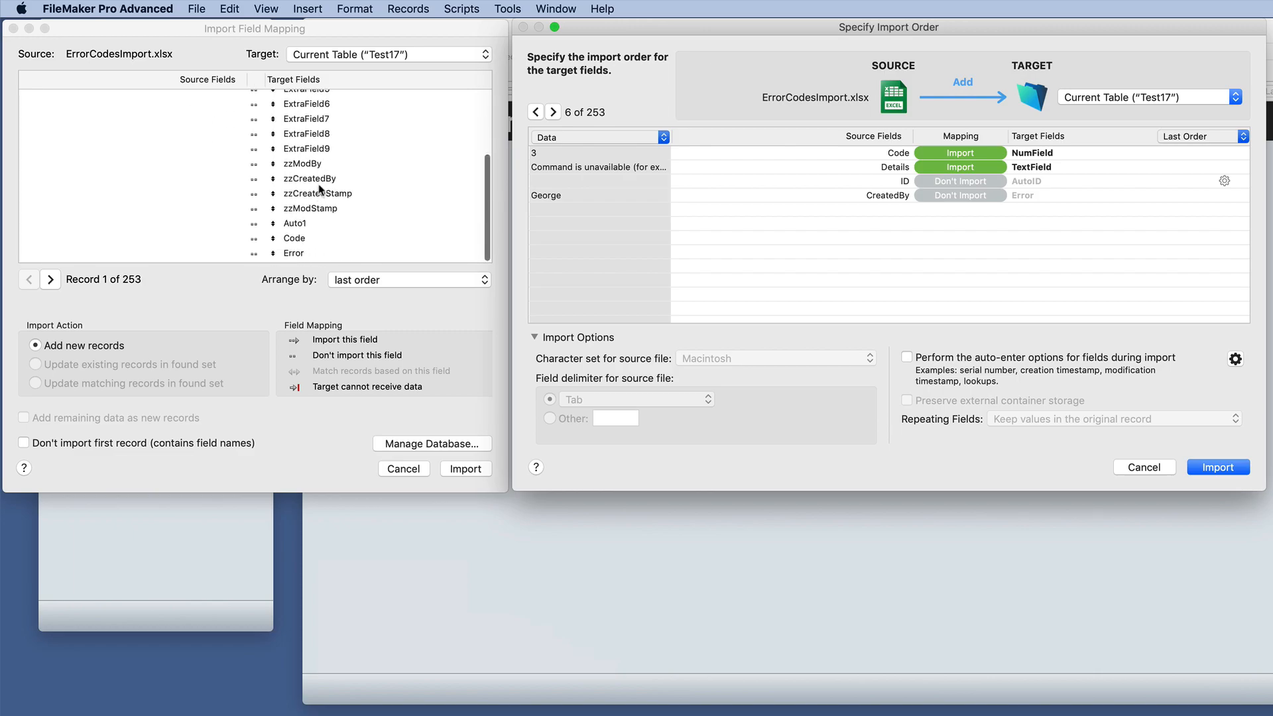
{"action": "scroll", "coordinate": [319, 189], "scroll_direction": "up", "scroll_amount": 5}
{"action": "scroll", "coordinate": [320, 189], "scroll_direction": "down", "scroll_amount": 5}
{"action": "scroll", "coordinate": [320, 189], "scroll_direction": "up", "scroll_amount": 5}
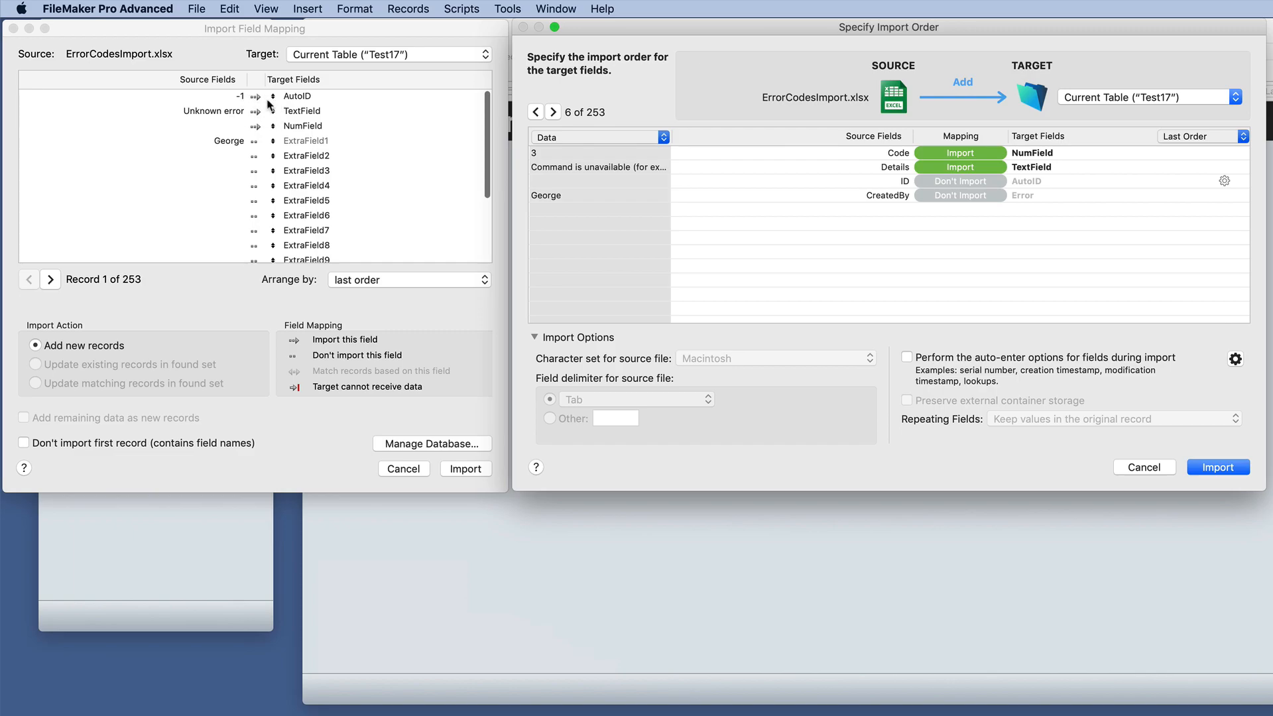
{"action": "scroll", "coordinate": [321, 193], "scroll_direction": "down", "scroll_amount": 5}
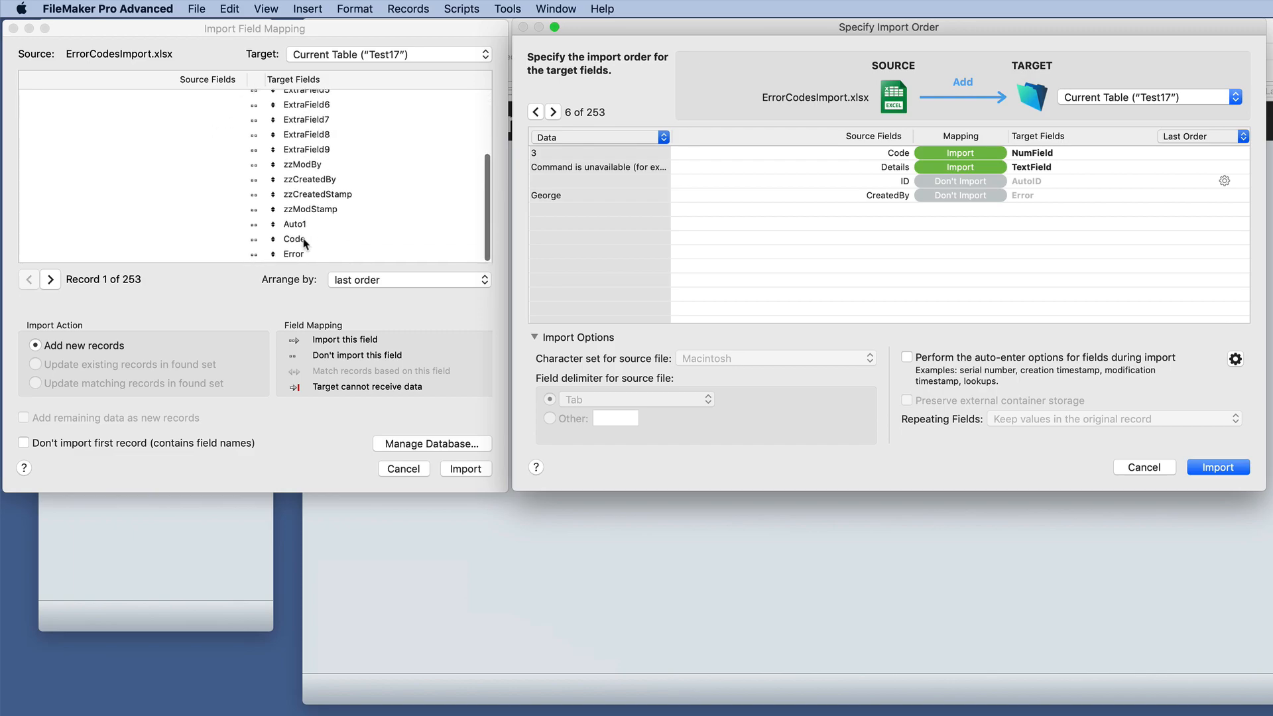
{"action": "left_click", "coordinate": [304, 244]}
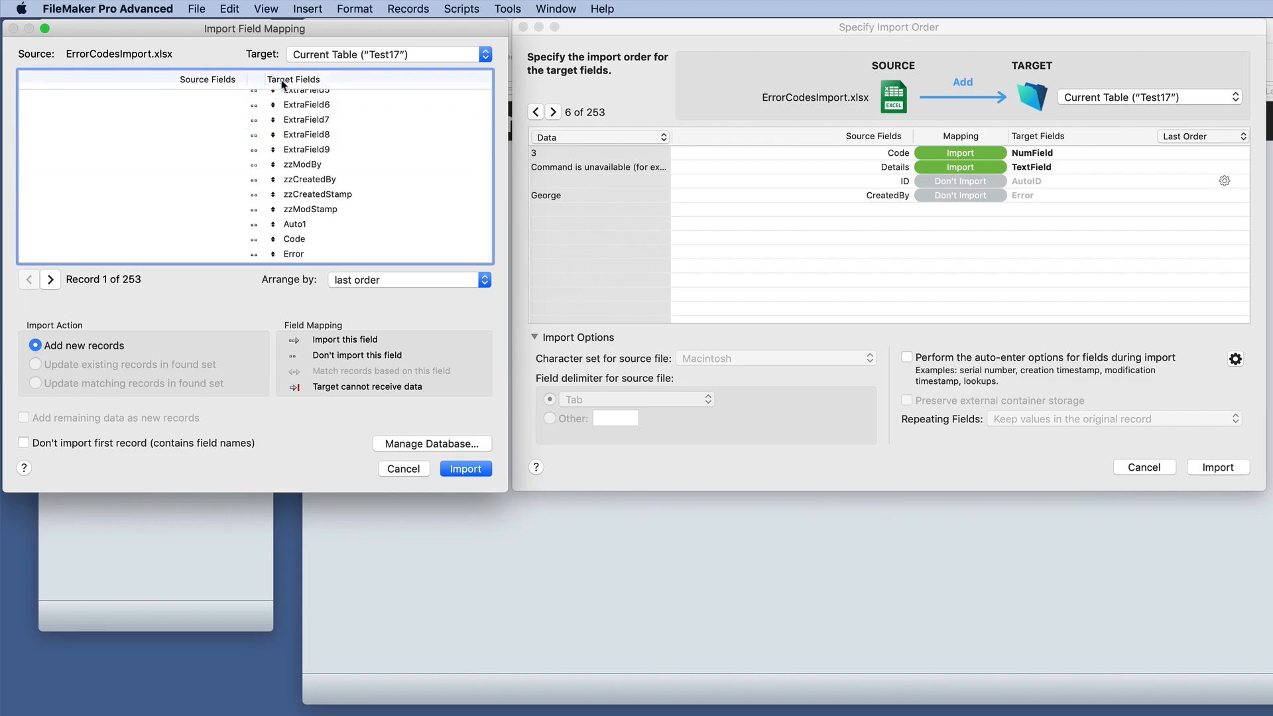
{"action": "scroll", "coordinate": [325, 166], "scroll_direction": "up", "scroll_amount": 5}
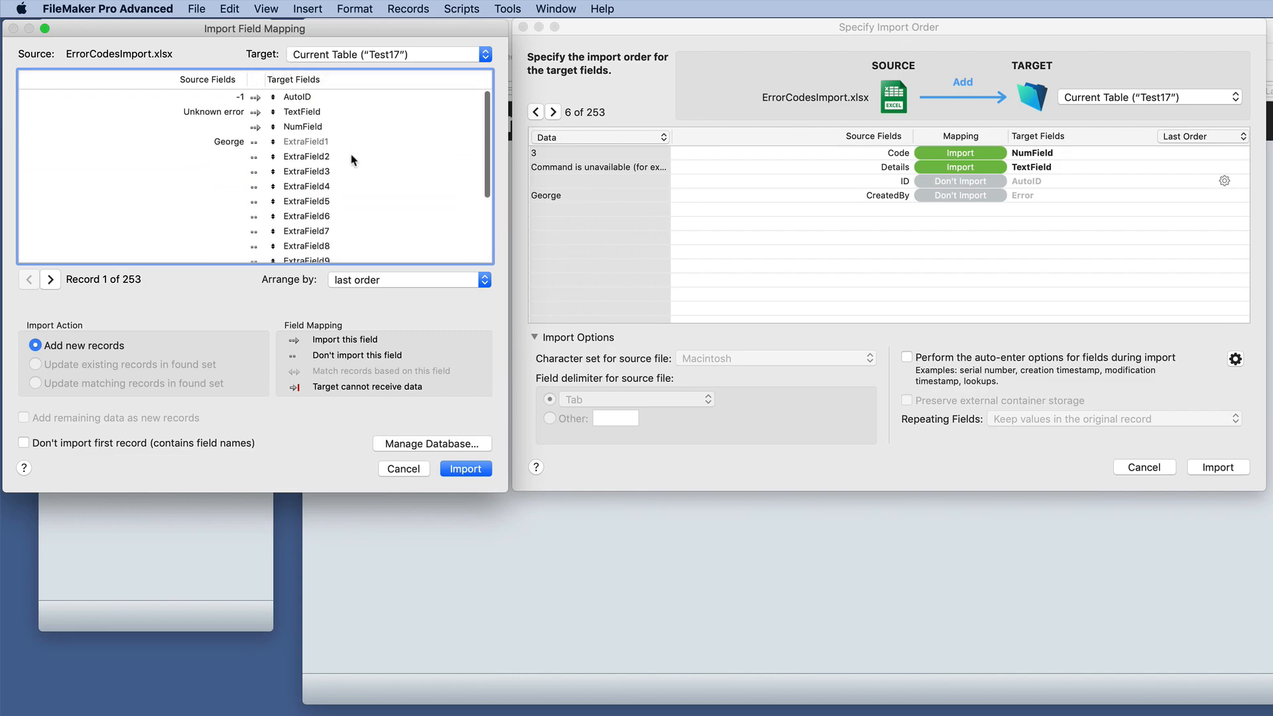
{"action": "left_click", "coordinate": [311, 203]}
{"action": "scroll", "coordinate": [292, 212], "scroll_direction": "down", "scroll_amount": 4}
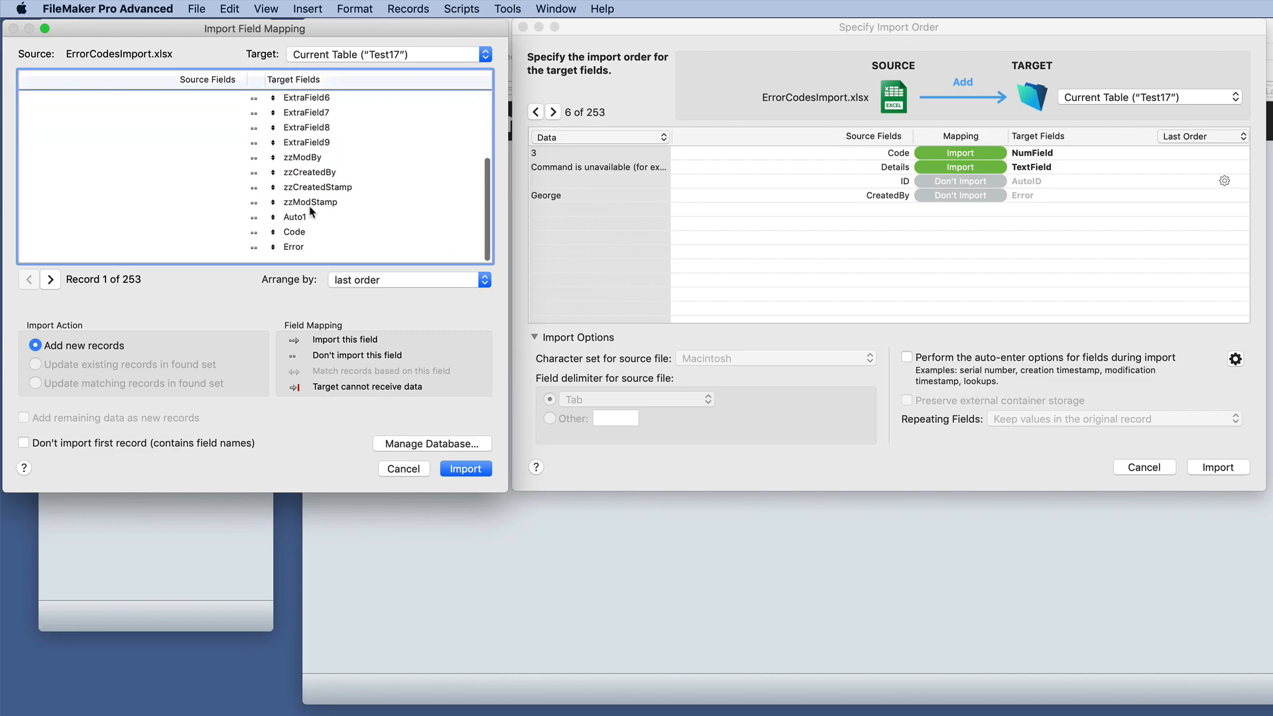
{"action": "left_click_drag", "start_coordinate": [272, 238], "coordinate": [273, 97]}
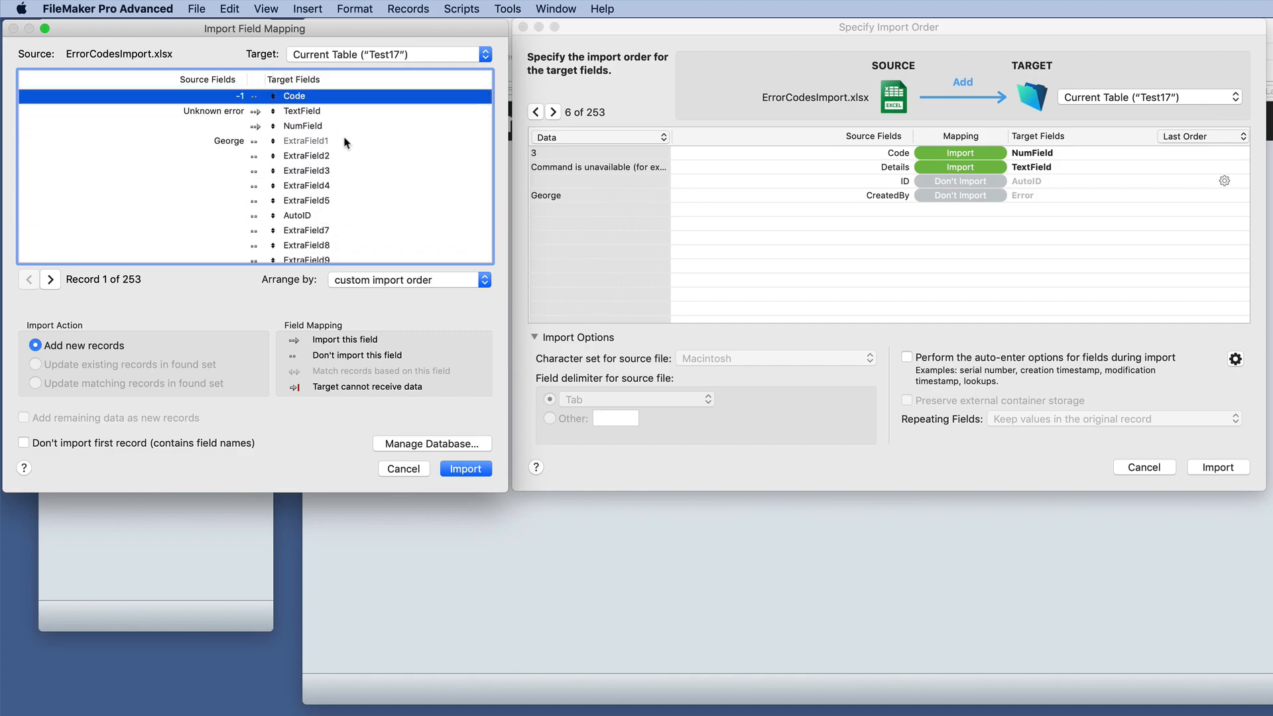
{"action": "left_click", "coordinate": [255, 97]}
Step: Match the Error target field to the "Unknown error" source field and exclude NumField from the import
{"action": "left_click", "coordinate": [308, 112]}
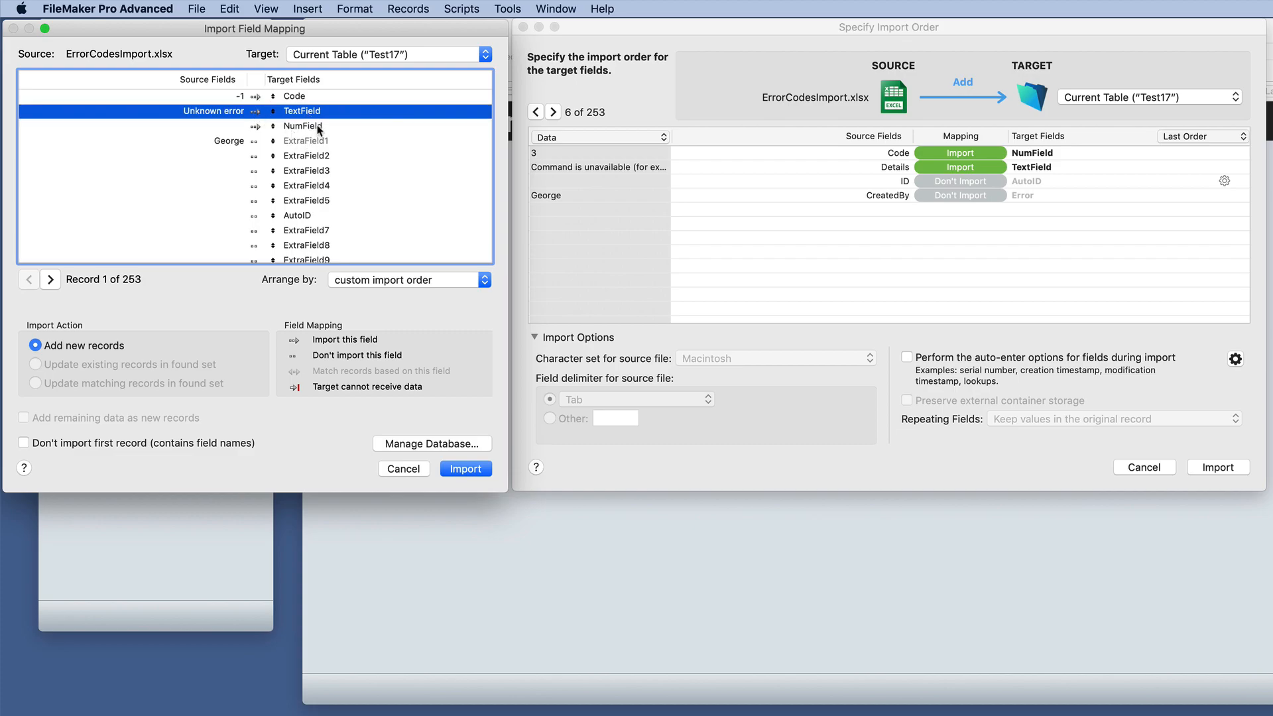
{"action": "scroll", "coordinate": [318, 154], "scroll_direction": "down", "scroll_amount": 5}
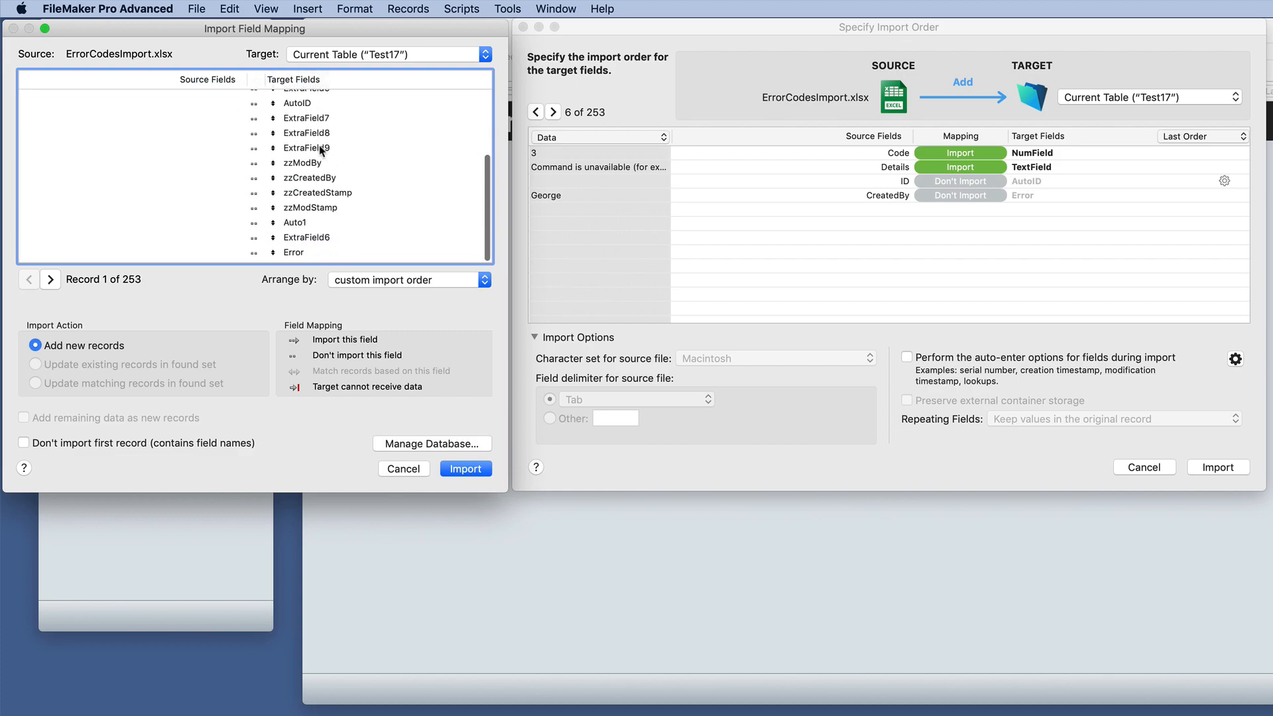
{"action": "left_click_drag", "start_coordinate": [274, 254], "coordinate": [274, 110]}
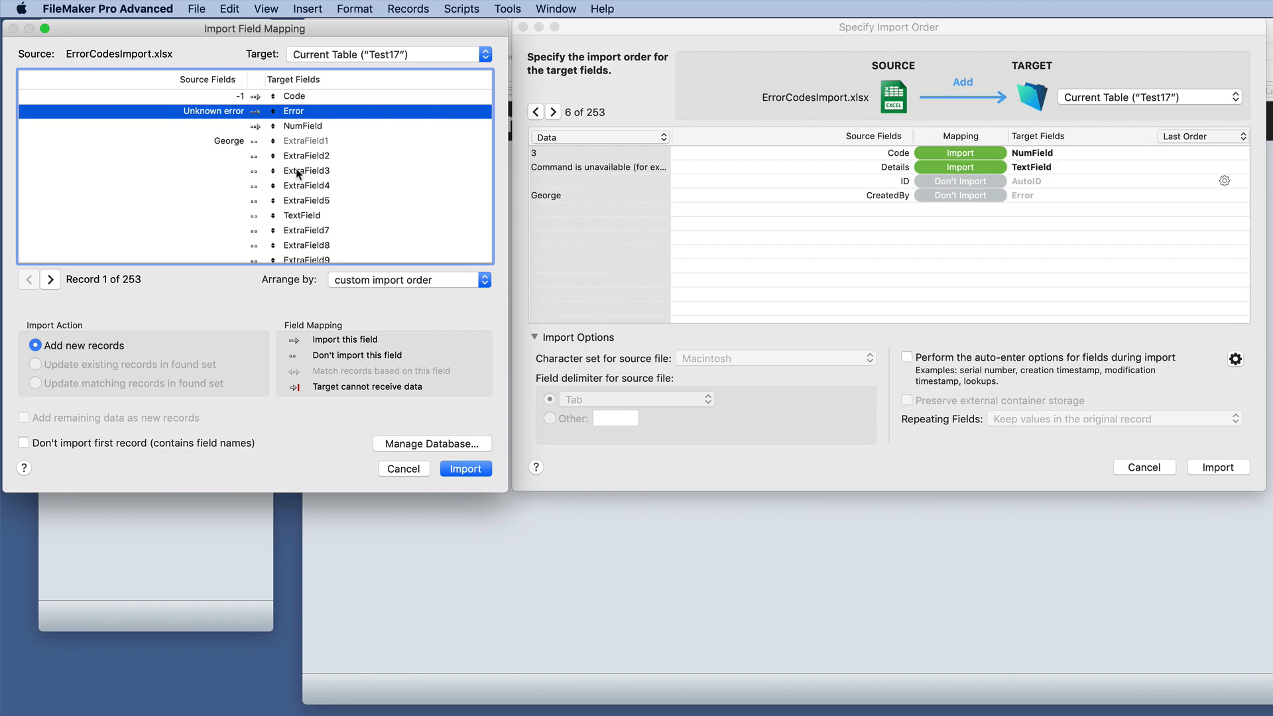
{"action": "left_click", "coordinate": [257, 127]}
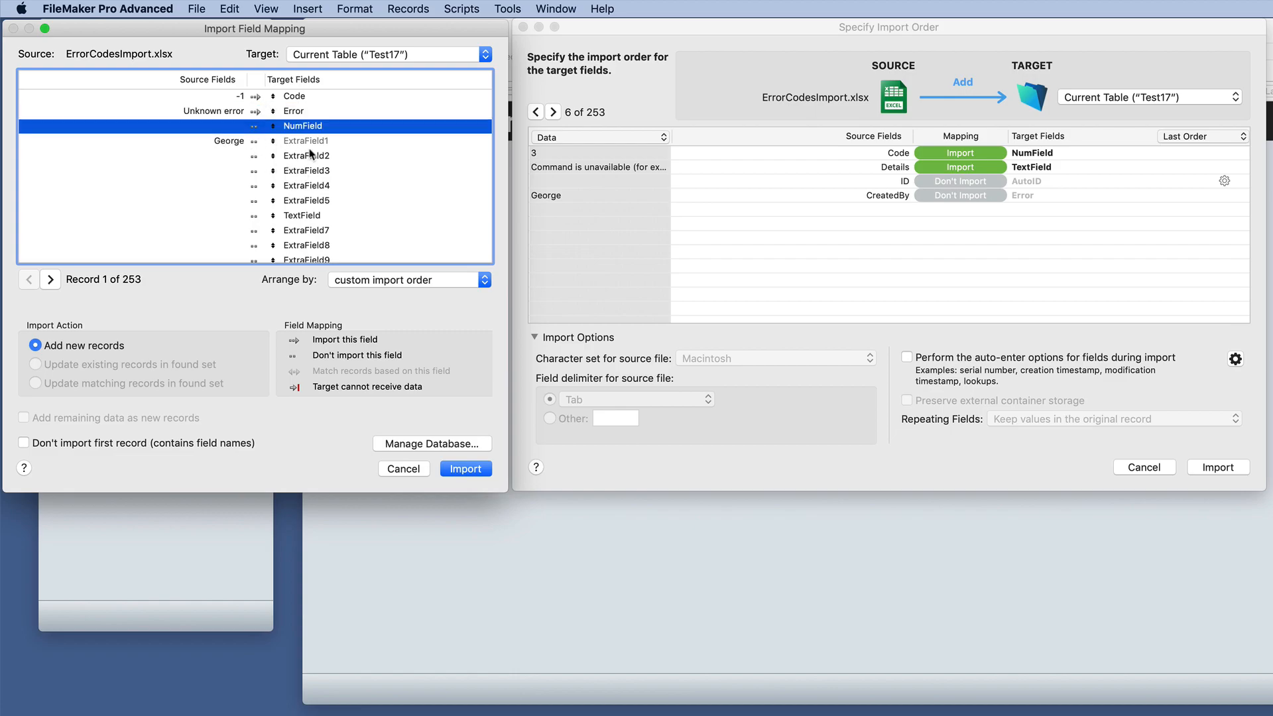
Step: In Specify Import Order, map the Code source field to the Code target field
{"action": "left_click", "coordinate": [1053, 155]}
{"action": "left_click", "coordinate": [1052, 154]}
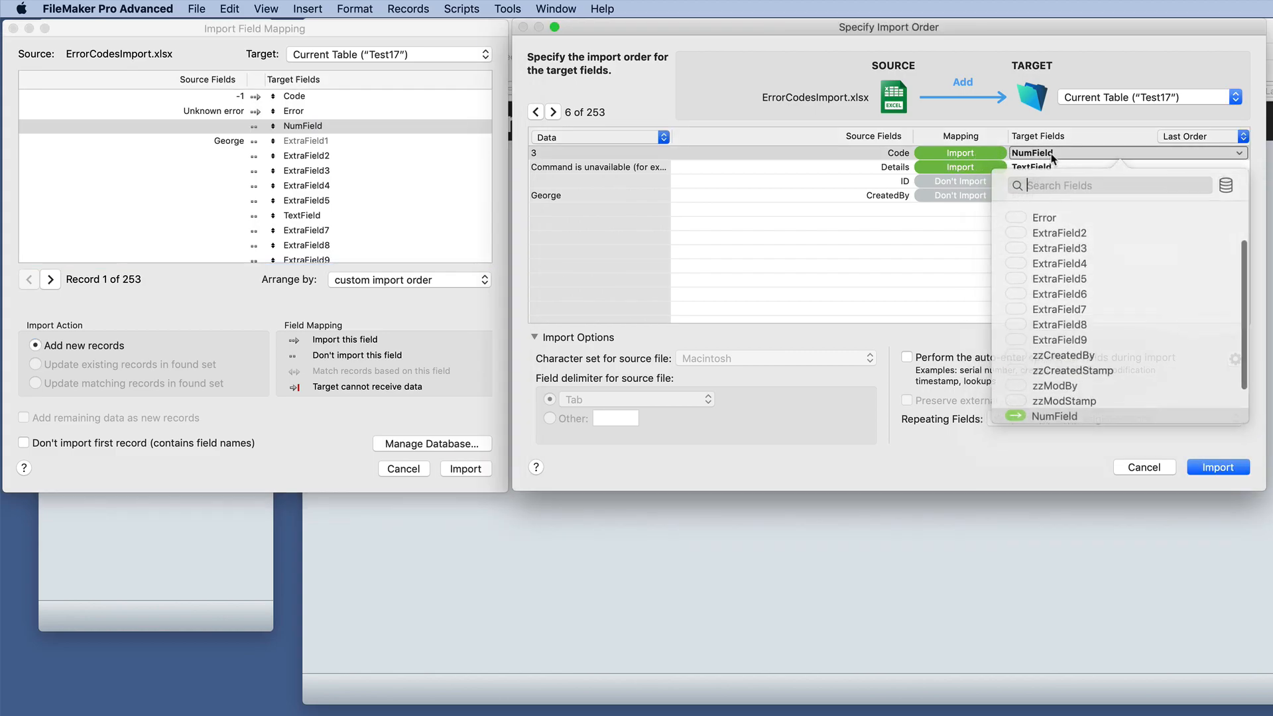
{"action": "scroll", "coordinate": [1055, 295], "scroll_direction": "up", "scroll_amount": 3}
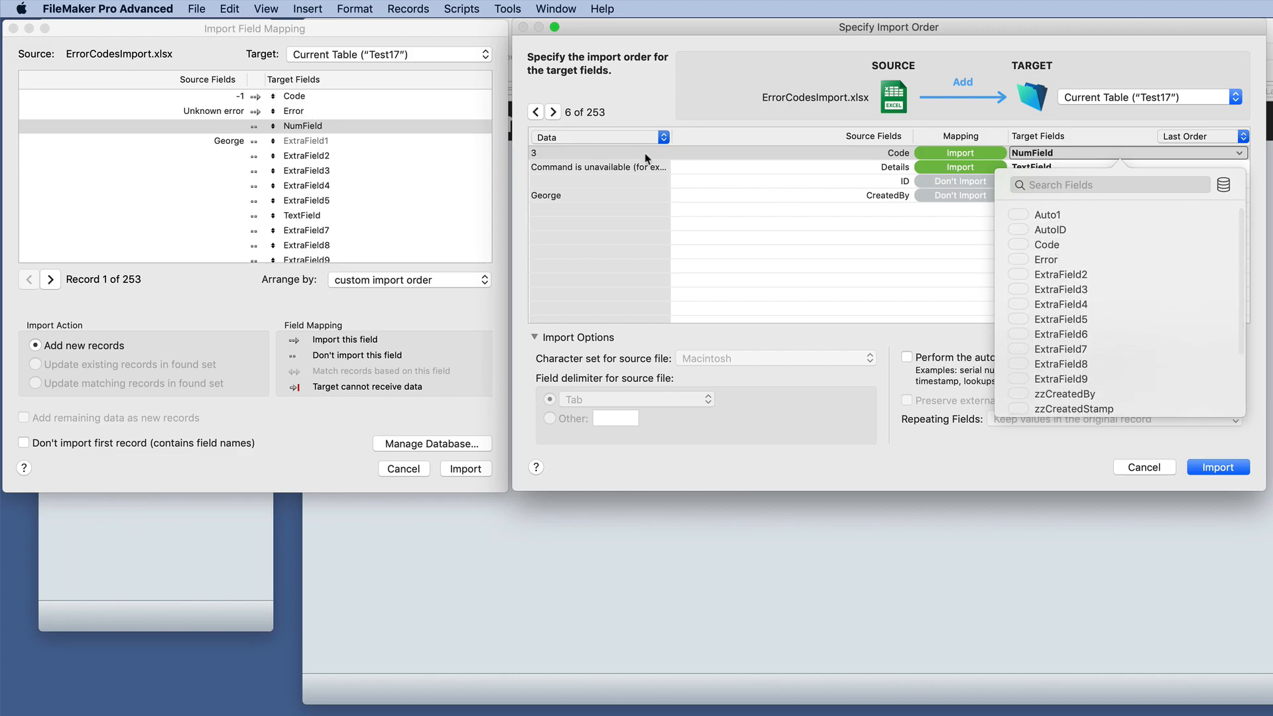
{"action": "left_click", "coordinate": [1019, 247]}
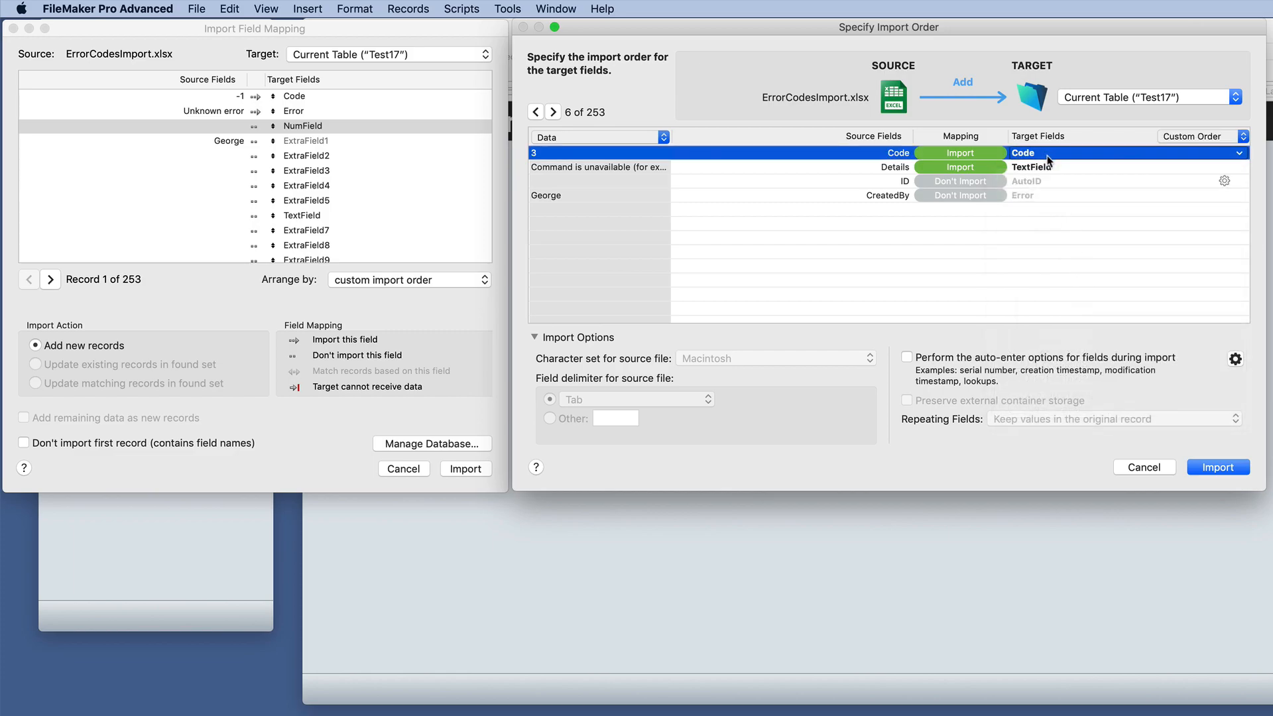
Step: Set the Code field's mapping to Don't Import and switch it back to Import
{"action": "left_click", "coordinate": [961, 154]}
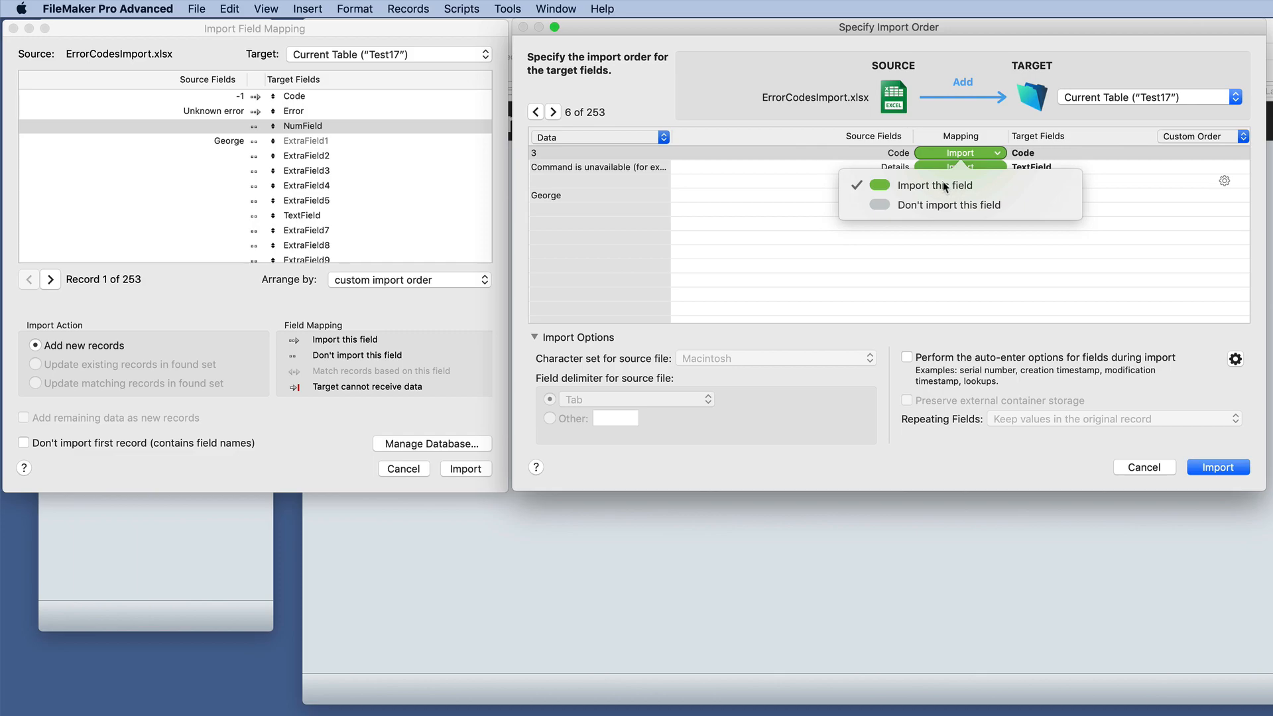
{"action": "left_click", "coordinate": [933, 207]}
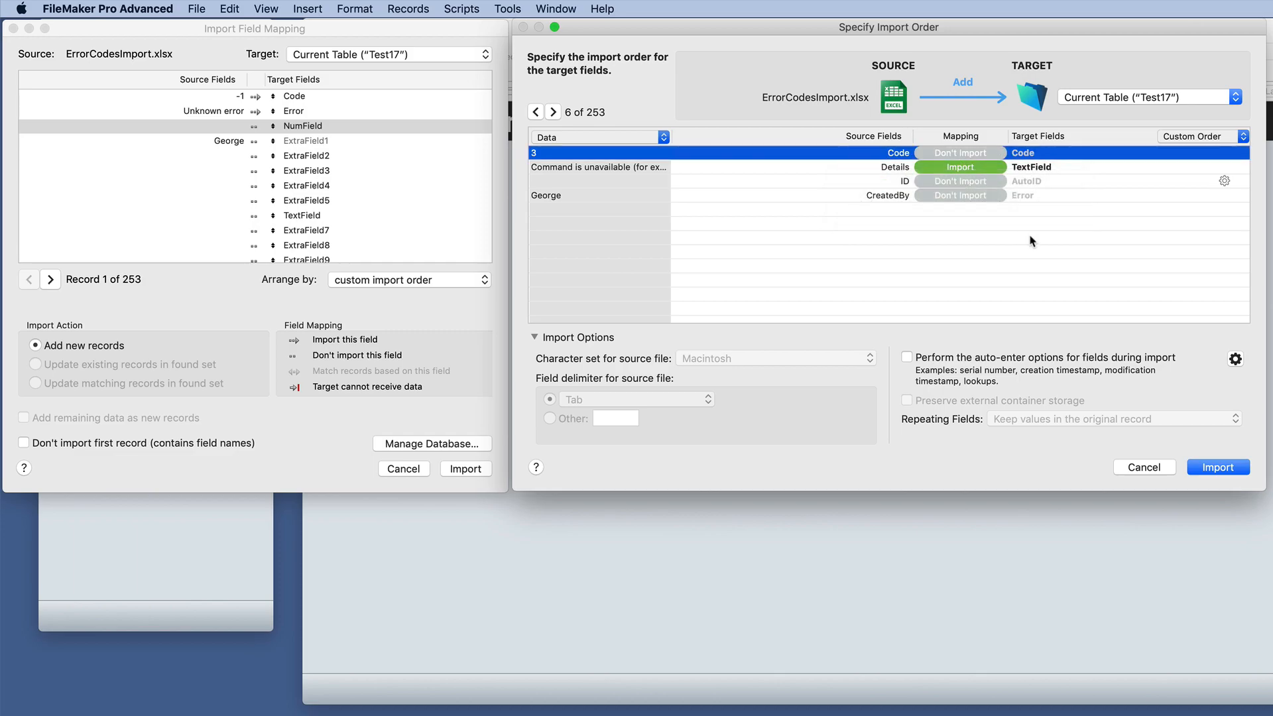
{"action": "left_click", "coordinate": [981, 152]}
{"action": "left_click", "coordinate": [958, 184]}
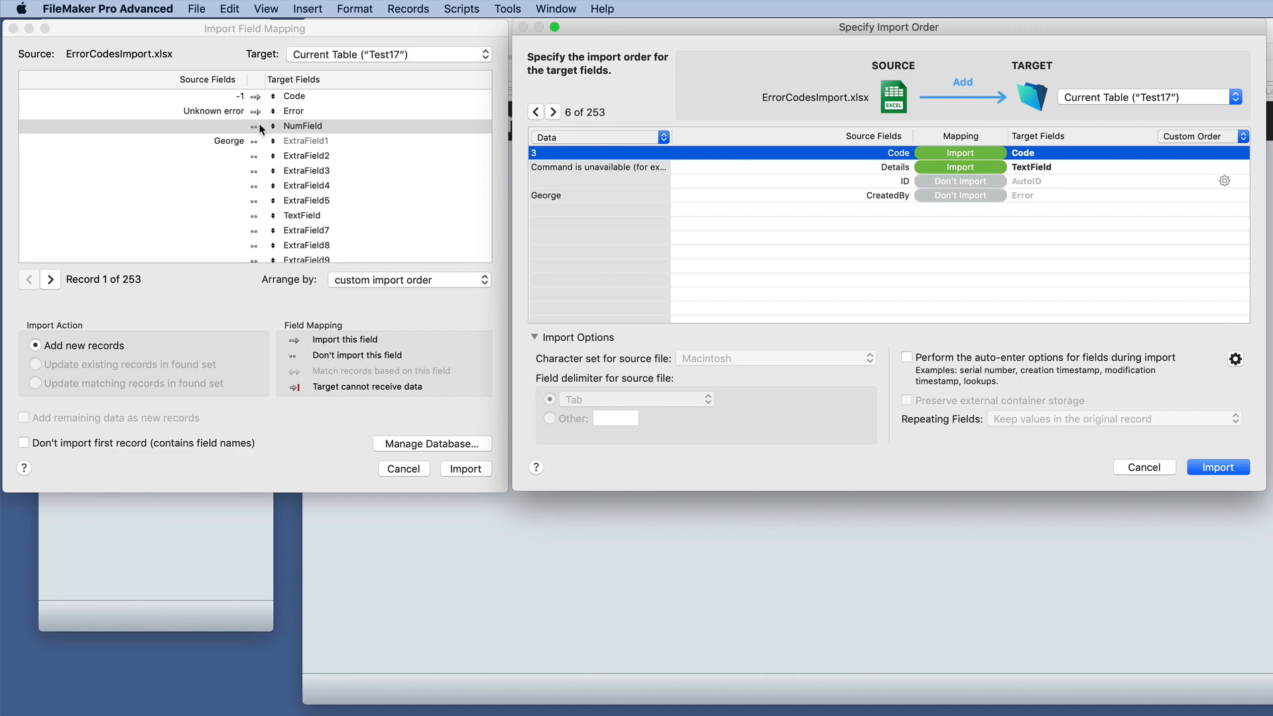
Step: Find the Error target field by searching for "err" and map the Details source field to it
{"action": "scroll", "coordinate": [350, 150], "scroll_direction": "down", "scroll_amount": 1}
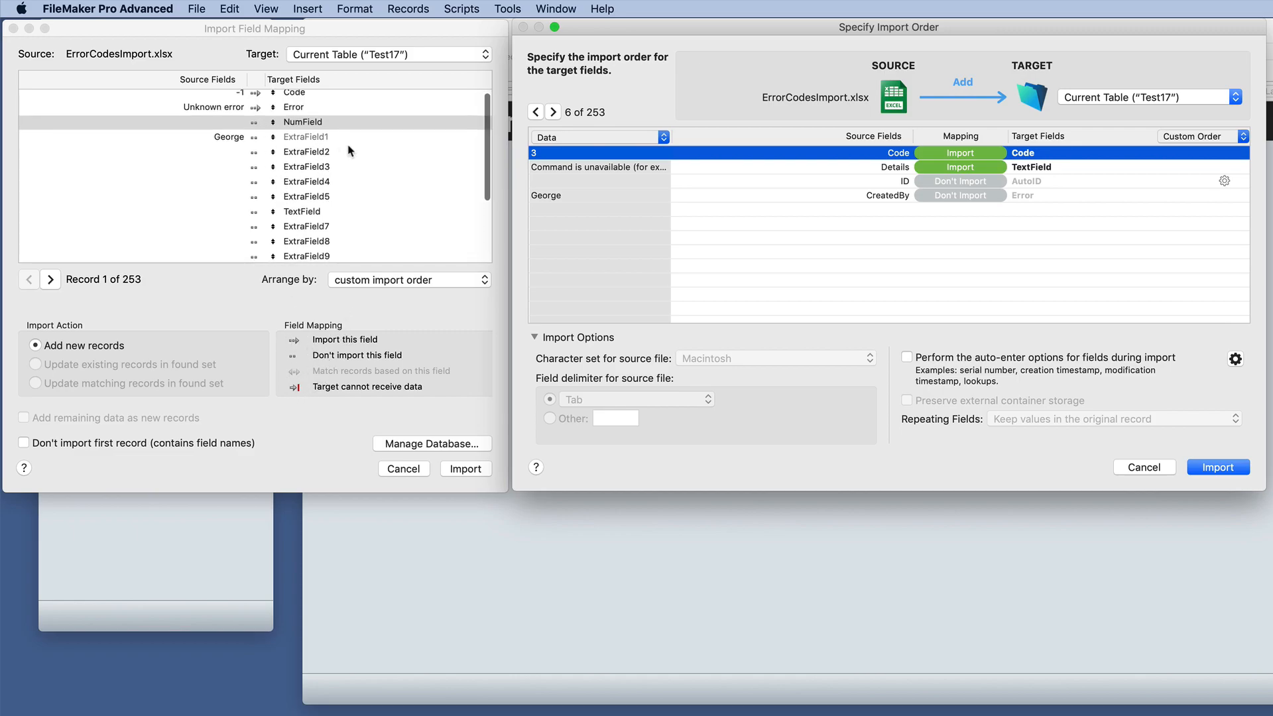
{"action": "left_click", "coordinate": [1046, 173]}
{"action": "type", "text": "err"}
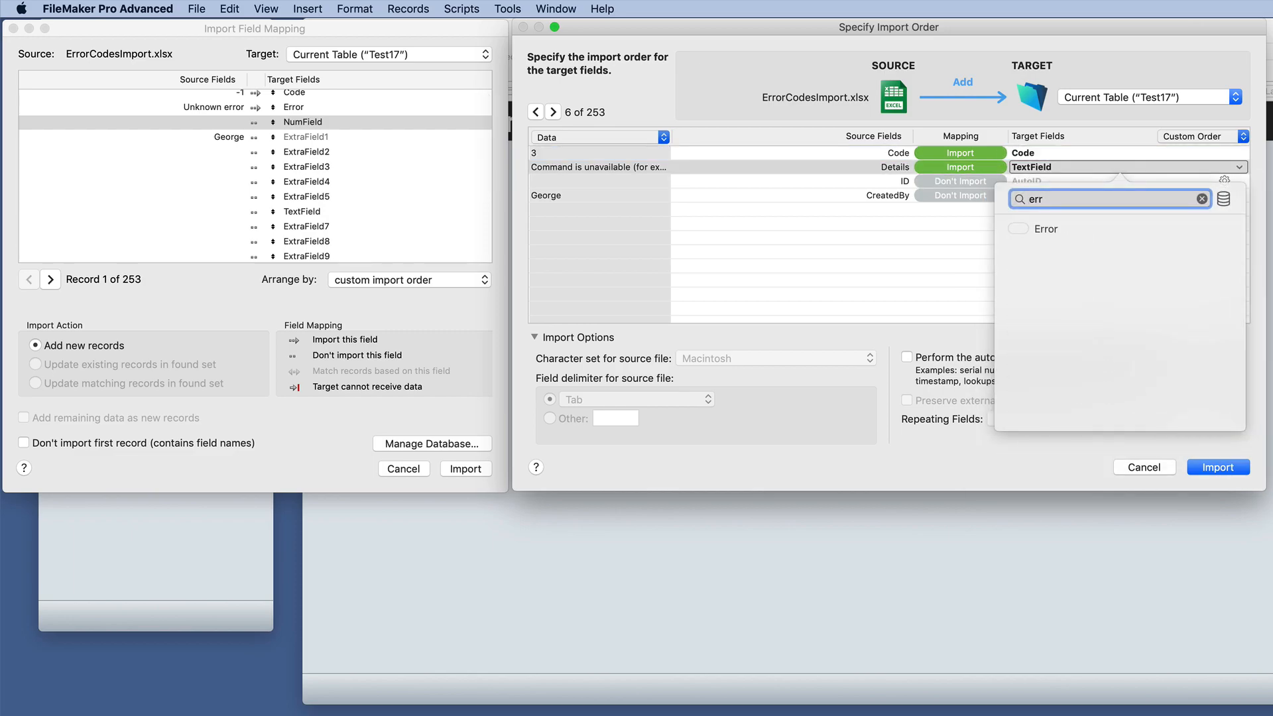
{"action": "left_click", "coordinate": [1038, 229]}
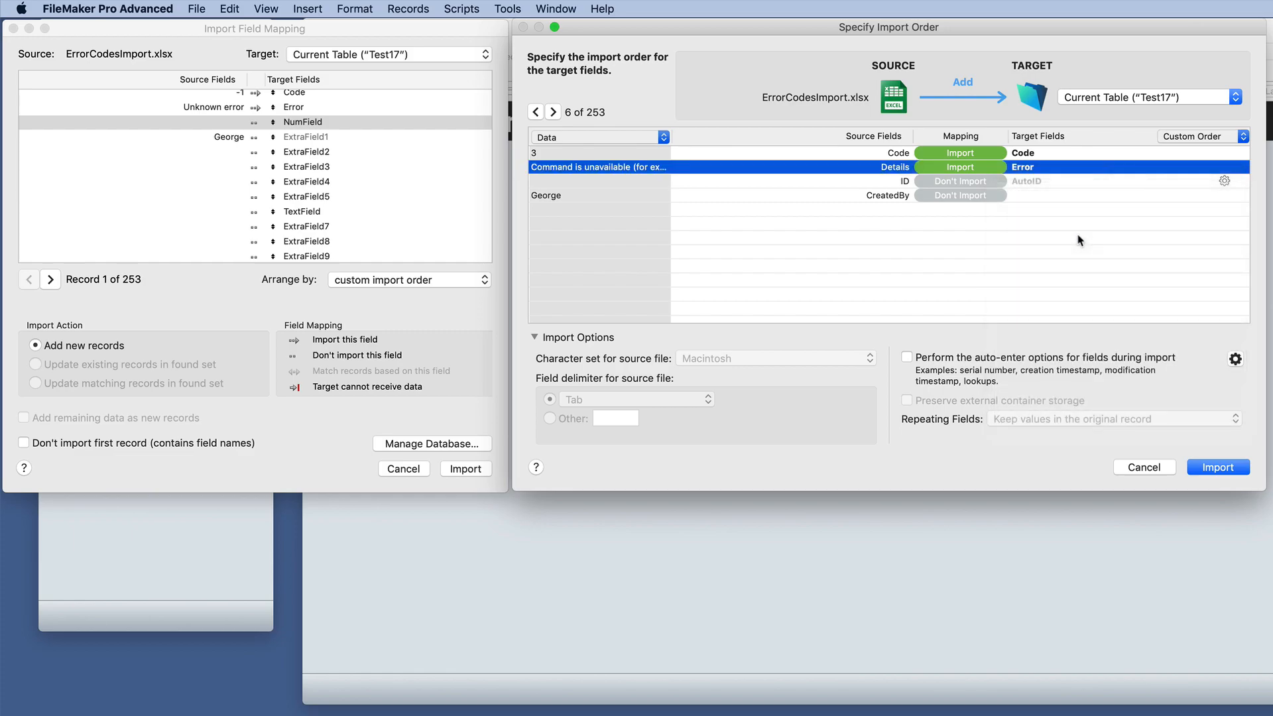
Step: Search the target fields for "extra" in the Details row and close the list without choosing one
{"action": "left_click", "coordinate": [1032, 169]}
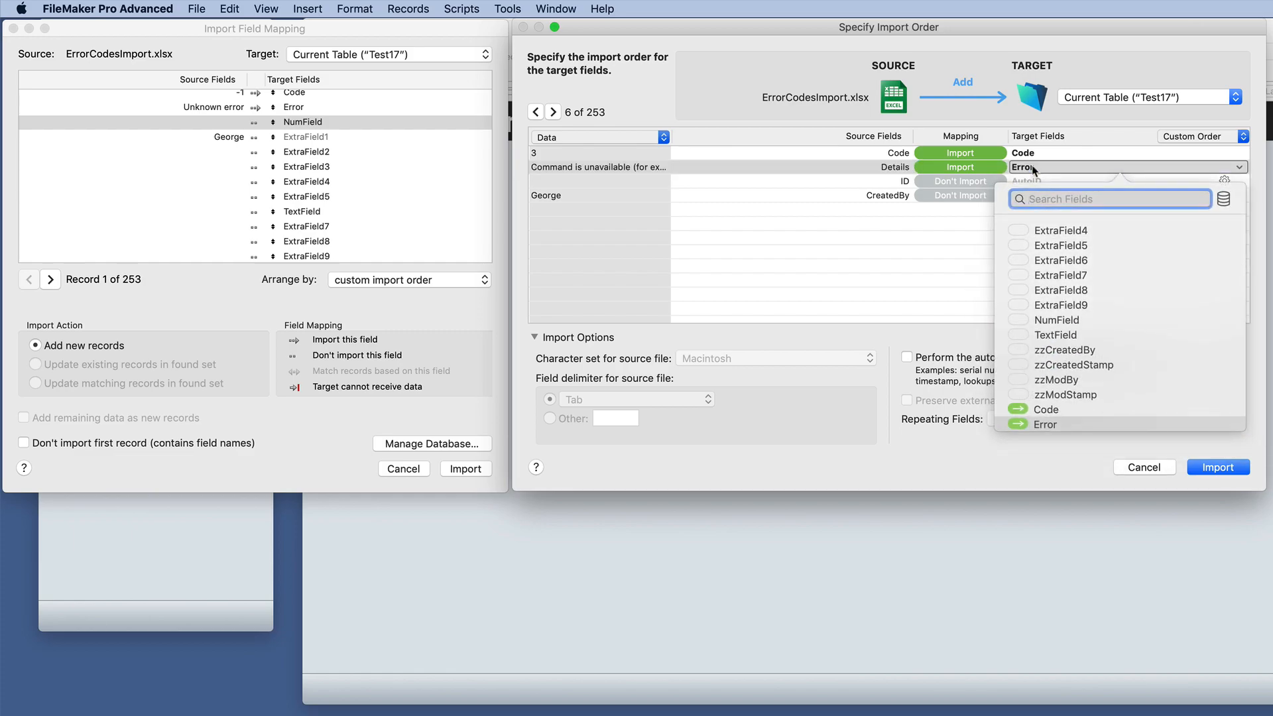
{"action": "type", "text": "extra"}
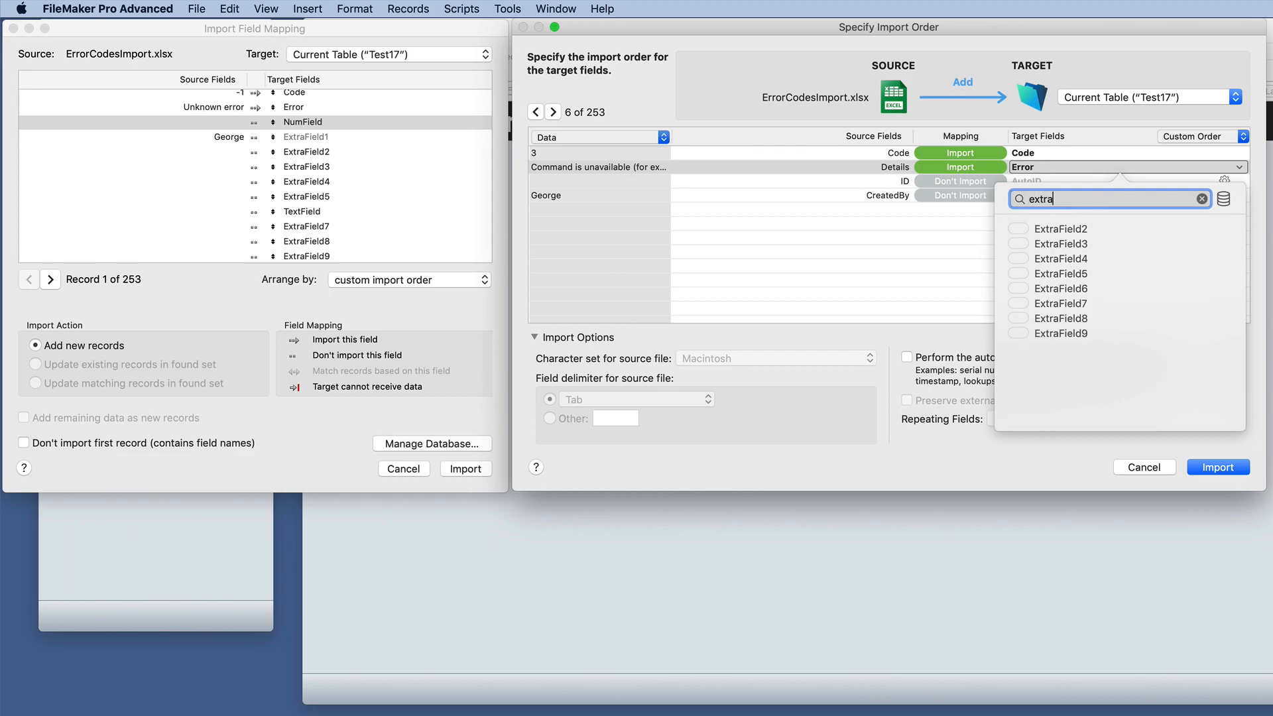
{"action": "left_click", "coordinate": [963, 247]}
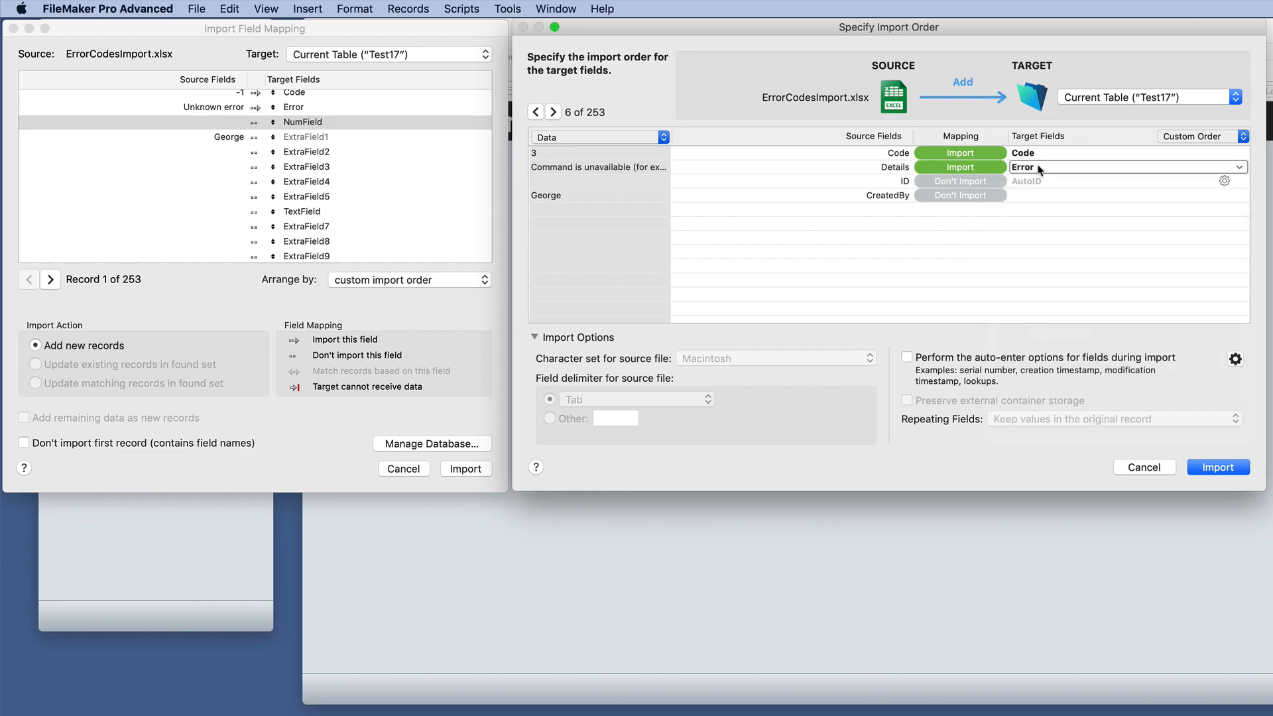
Step: Try to map Details to ExtraField1, the target field listed as not for importing
{"action": "left_click", "coordinate": [1039, 171]}
{"action": "scroll", "coordinate": [1065, 371], "scroll_direction": "down", "scroll_amount": 3}
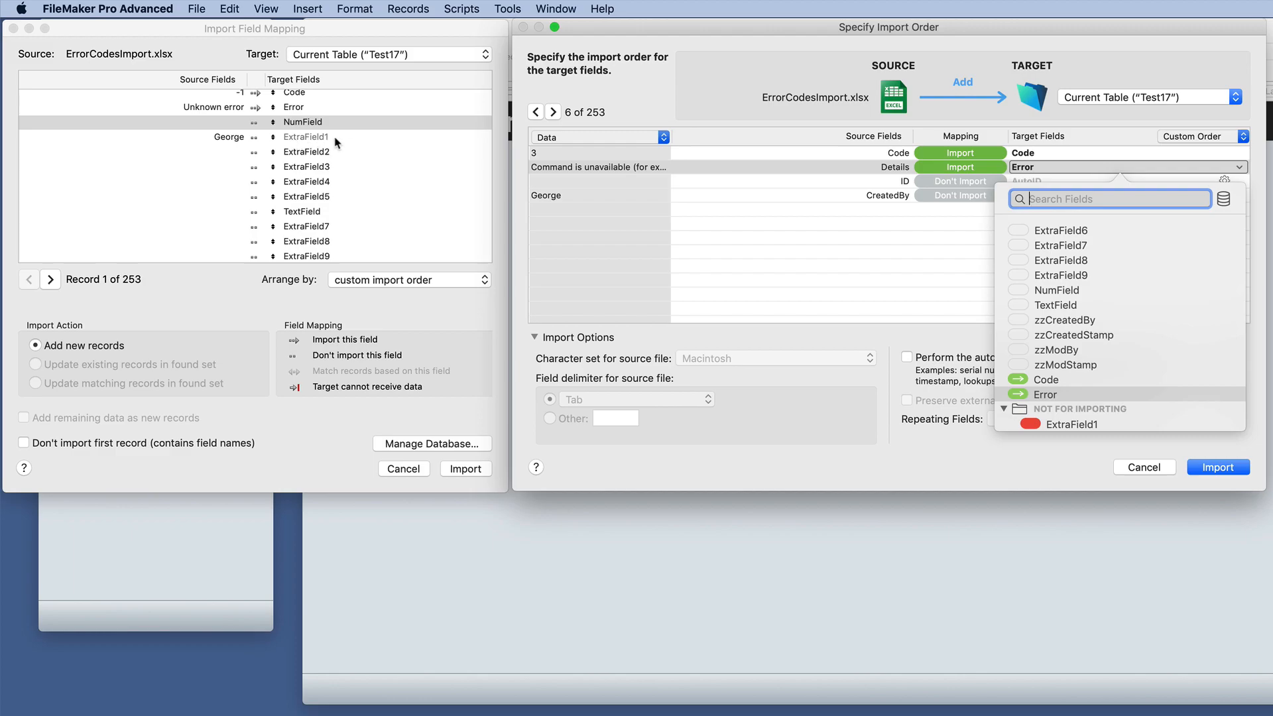
{"action": "scroll", "coordinate": [1088, 268], "scroll_direction": "up", "scroll_amount": 3}
{"action": "scroll", "coordinate": [1072, 315], "scroll_direction": "down", "scroll_amount": 3}
{"action": "left_click", "coordinate": [1068, 423]}
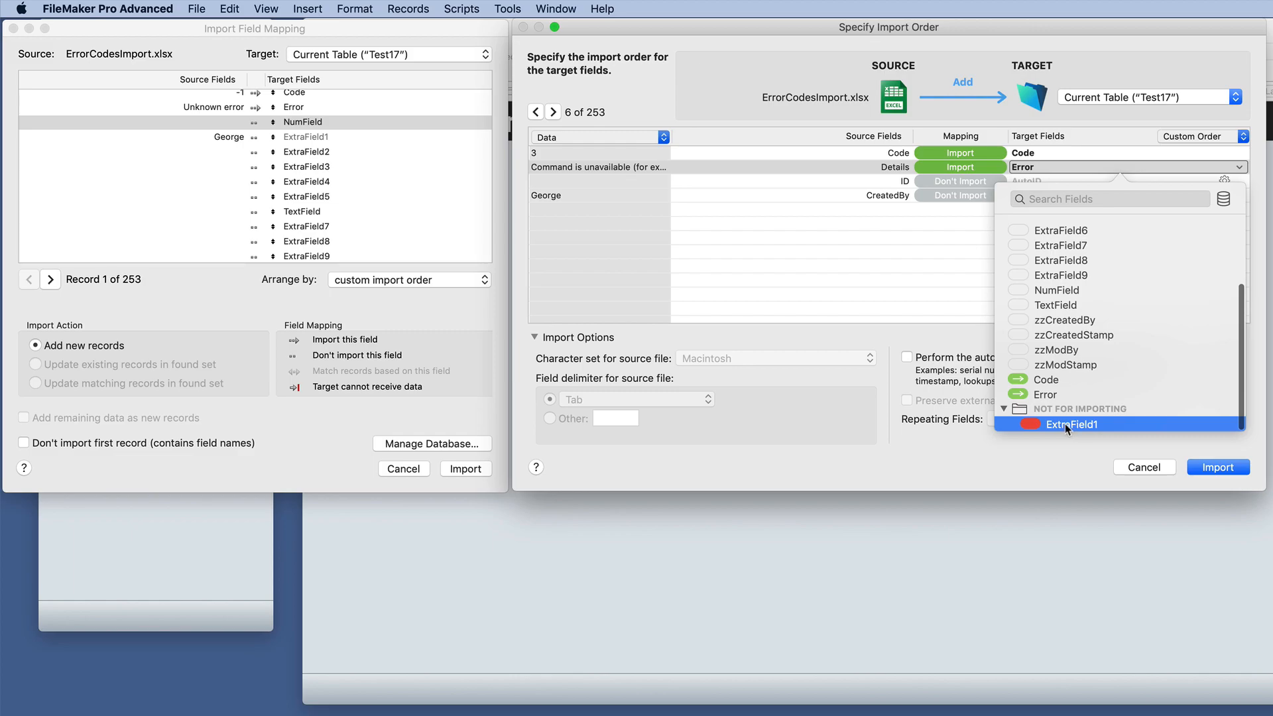
{"action": "left_click", "coordinate": [956, 286]}
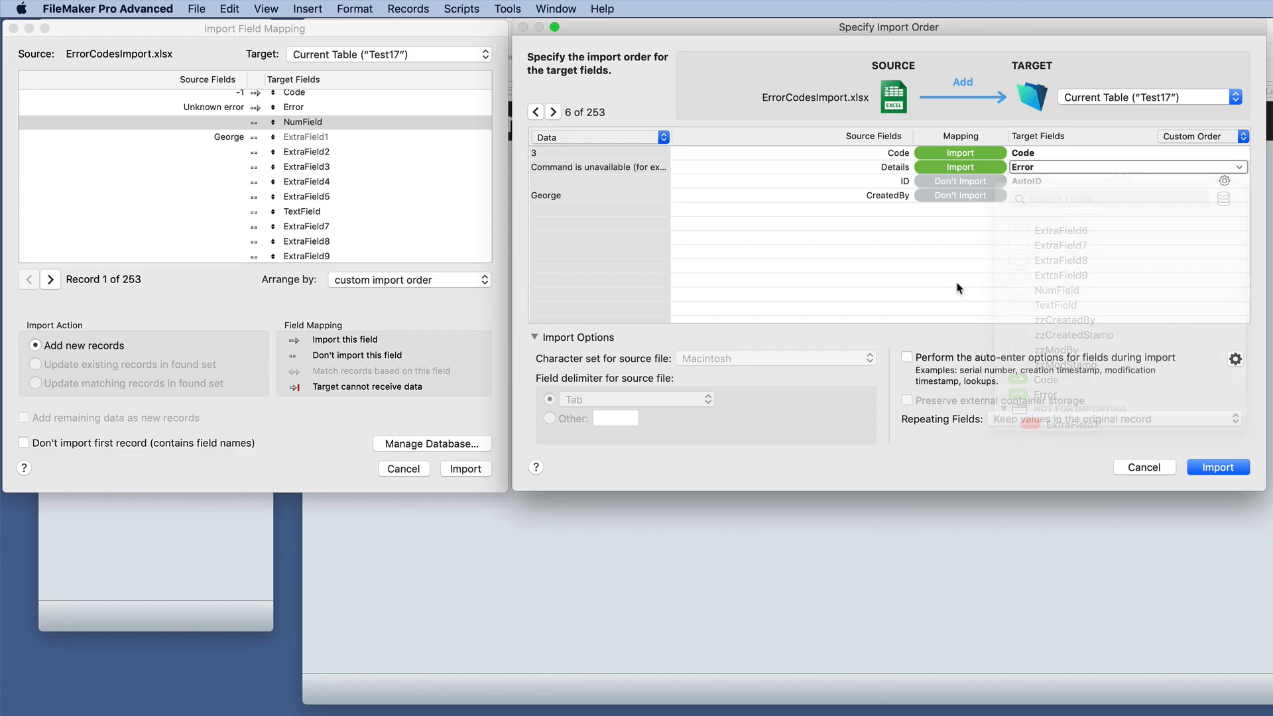
Step: Open the database management from the target field list and create a text field named extrafield11 in the Test17 table
{"action": "left_click", "coordinate": [1033, 168]}
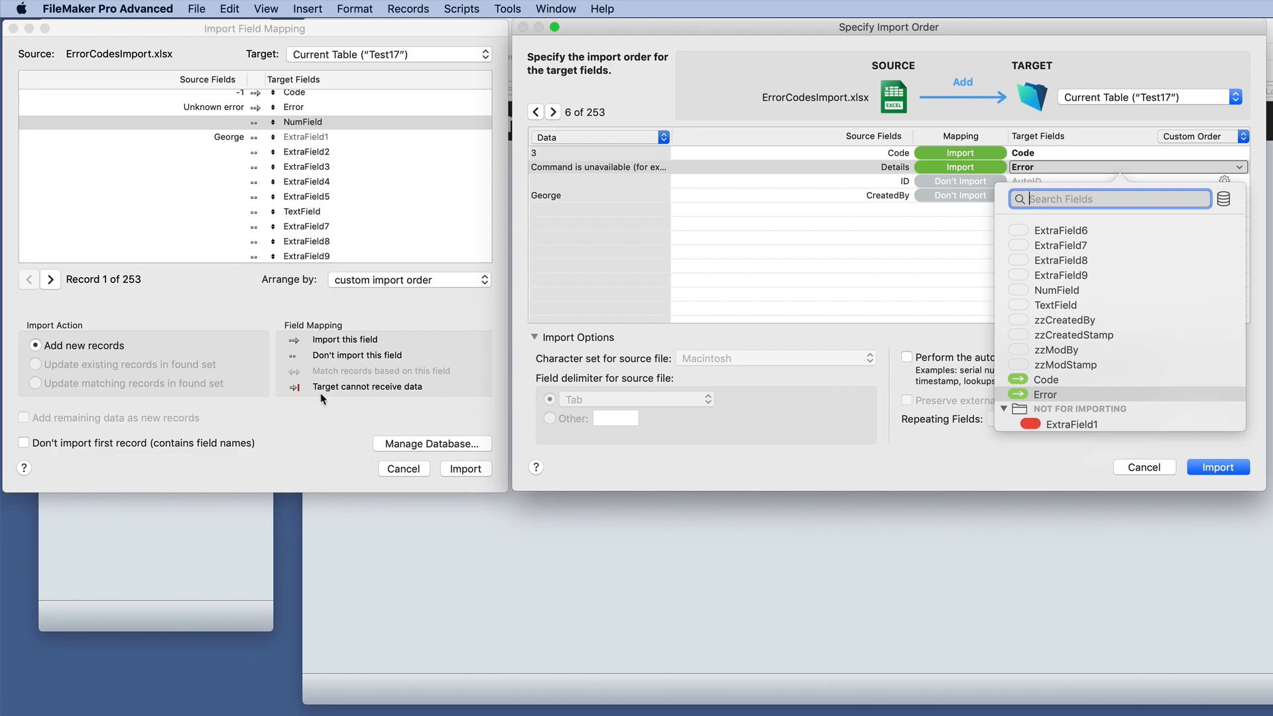
{"action": "left_click", "coordinate": [1223, 199]}
{"action": "scroll", "coordinate": [777, 444], "scroll_direction": "down", "scroll_amount": 3}
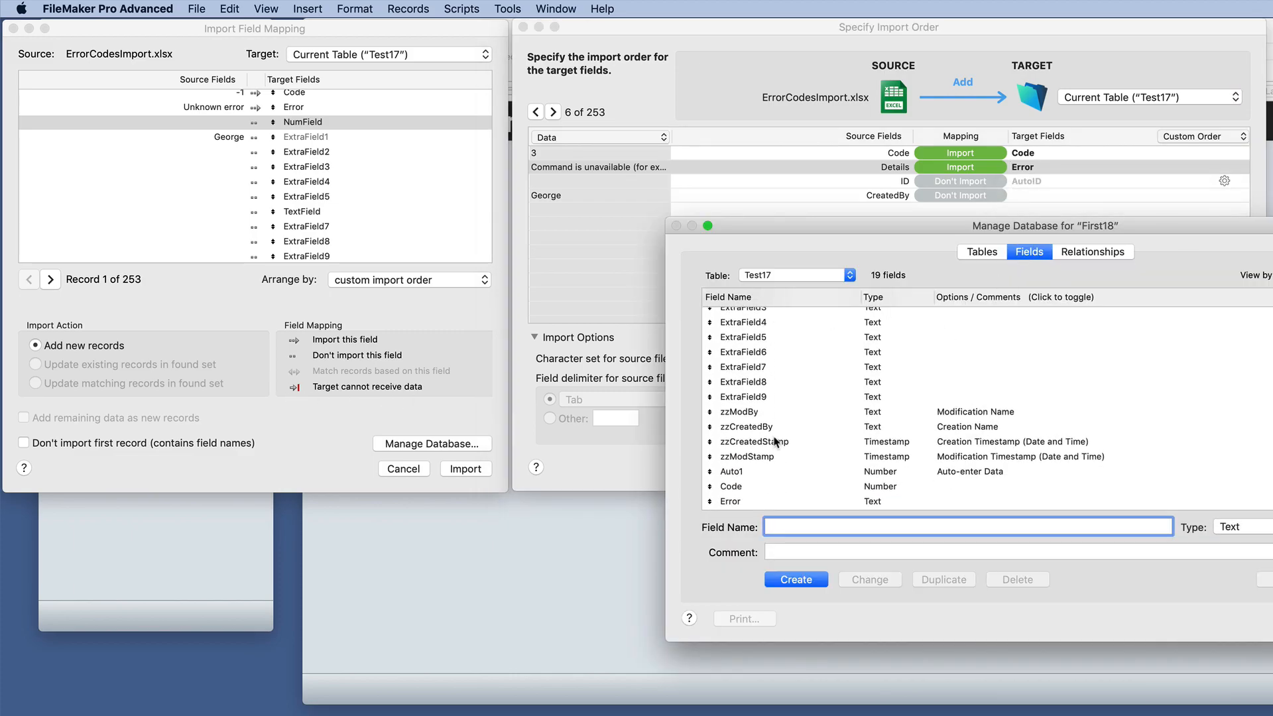
{"action": "type", "text": "extrafiel"}
{"action": "key", "text": "Return"}
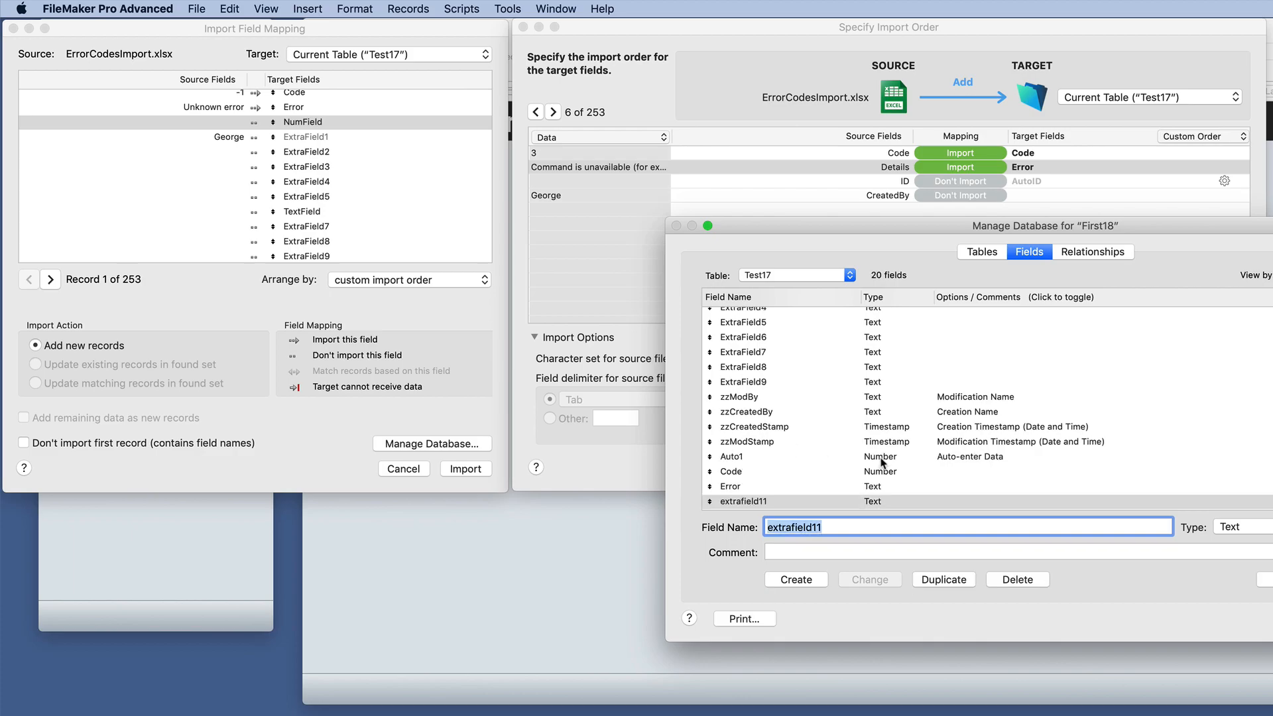
{"action": "key", "text": "Return"}
Step: Check the target field list for the new extrafield11 field and close the list
{"action": "left_click", "coordinate": [1062, 170]}
{"action": "scroll", "coordinate": [1088, 342], "scroll_direction": "down", "scroll_amount": 1}
{"action": "left_click", "coordinate": [930, 277]}
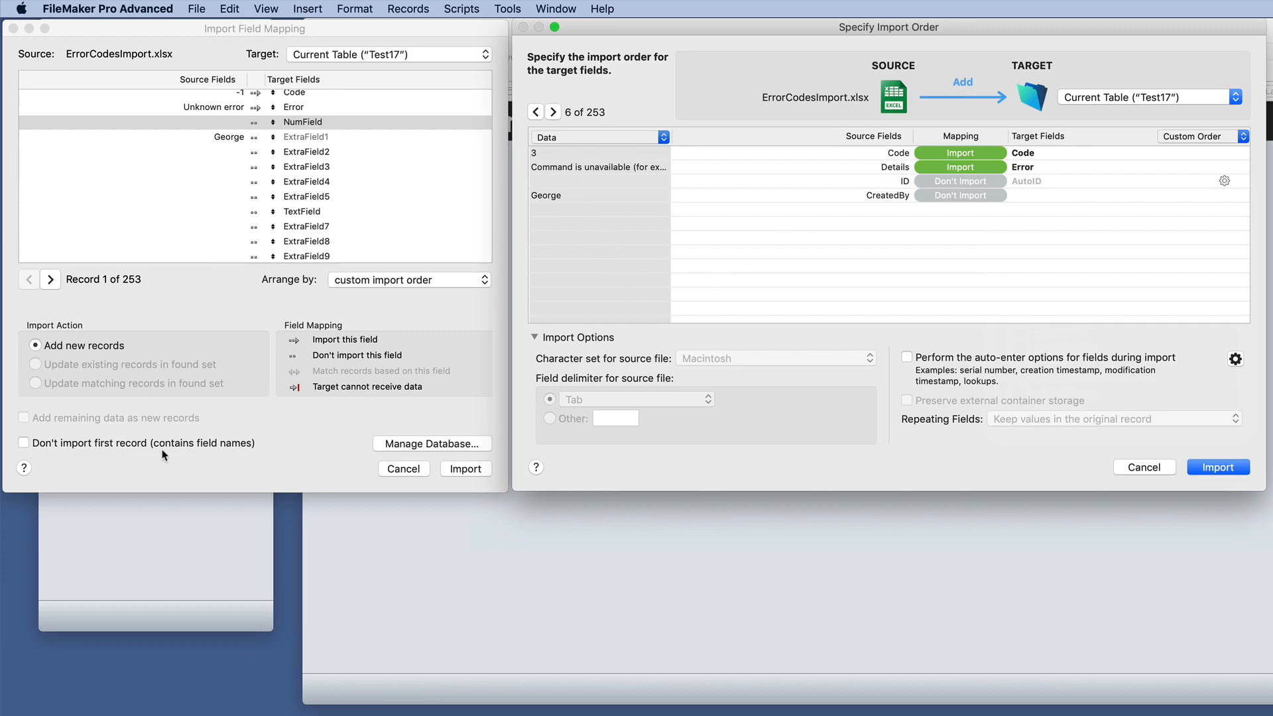
Step: Browse the source data in Import Field Mapping forward to record 5
{"action": "left_click", "coordinate": [146, 122]}
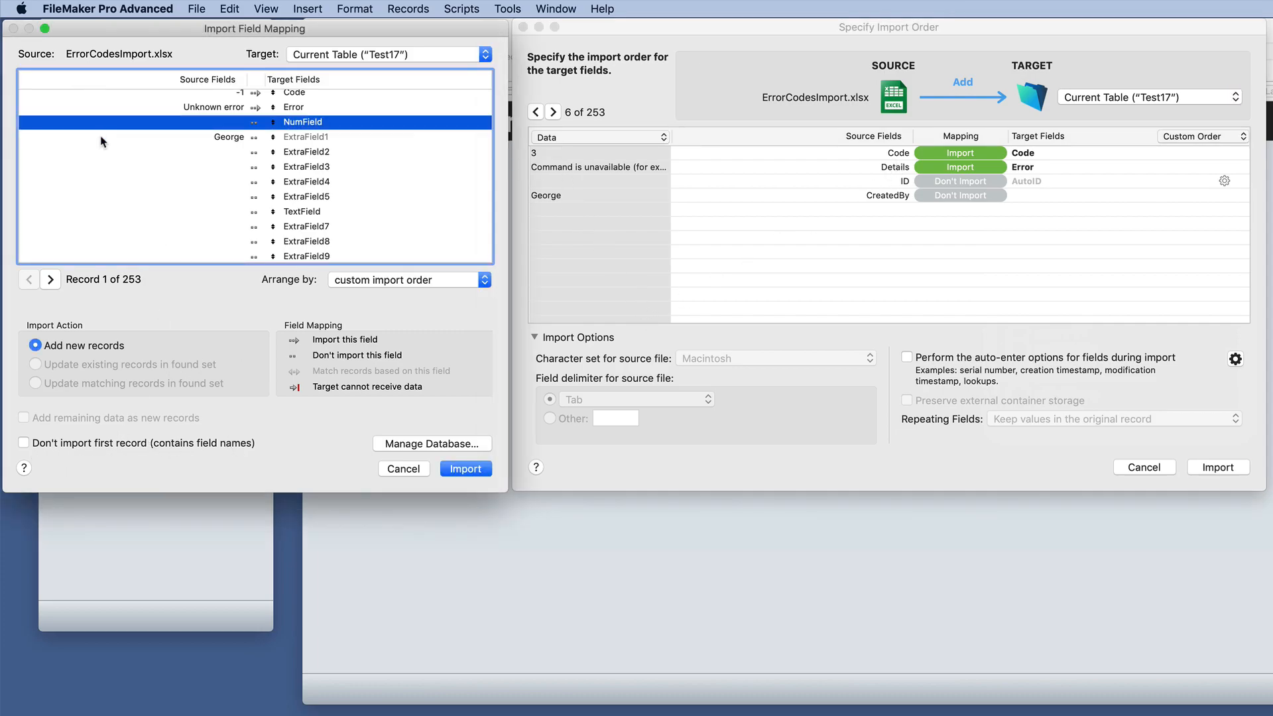
{"action": "left_click", "coordinate": [50, 279]}
{"action": "left_click", "coordinate": [50, 279]}
{"action": "left_click", "coordinate": [50, 279]}
{"action": "left_click", "coordinate": [50, 279]}
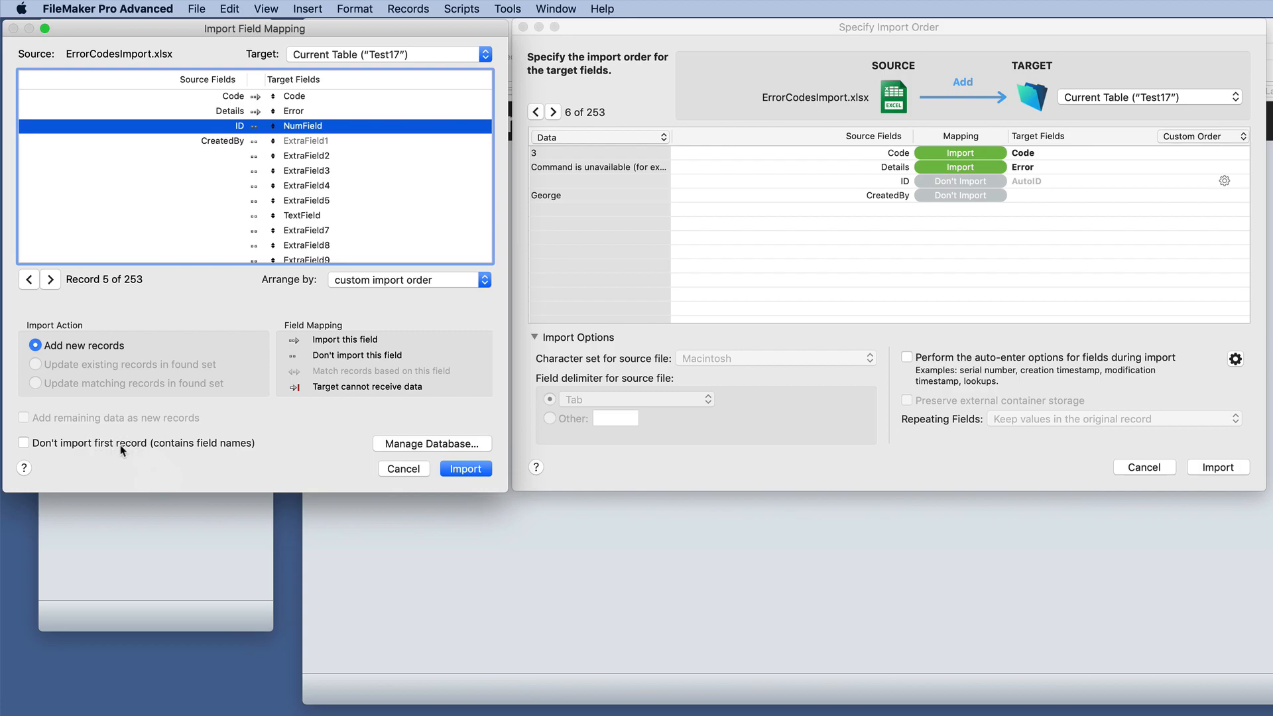
Step: Go back to record 5 in Specify Import Order, treat it as Data, and restore it as field names
{"action": "left_click", "coordinate": [614, 237]}
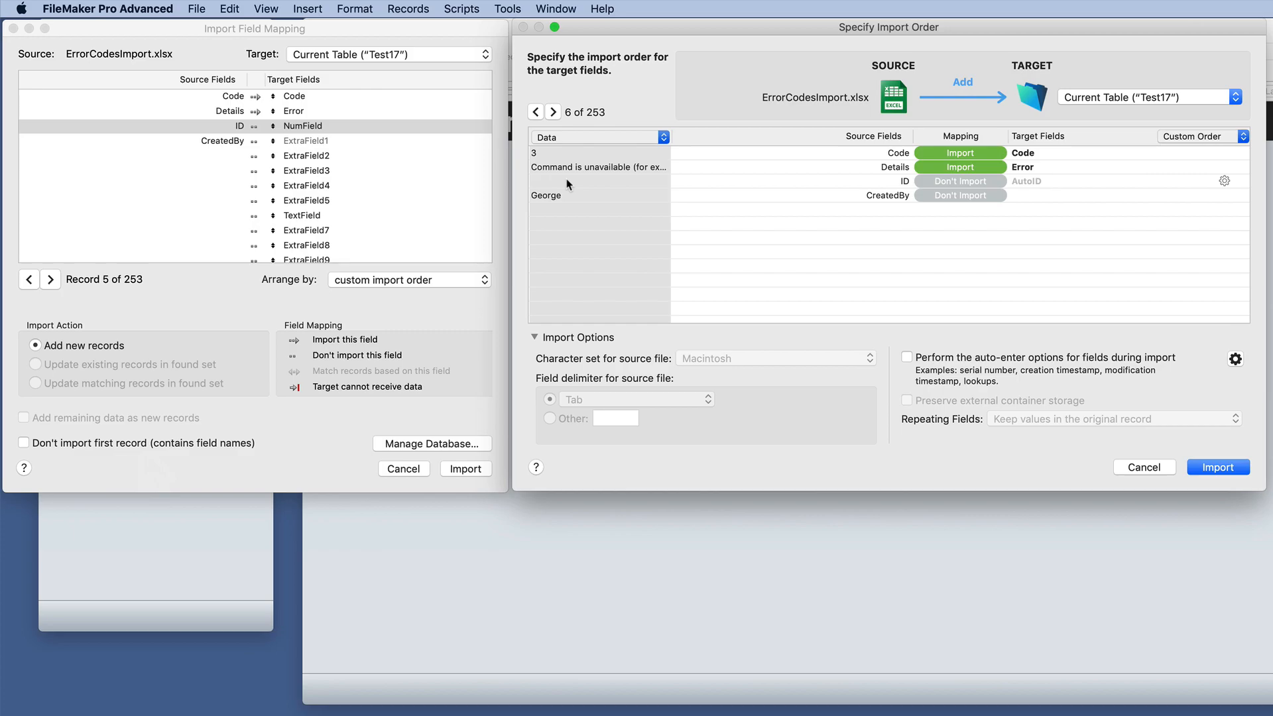
{"action": "left_click", "coordinate": [535, 112]}
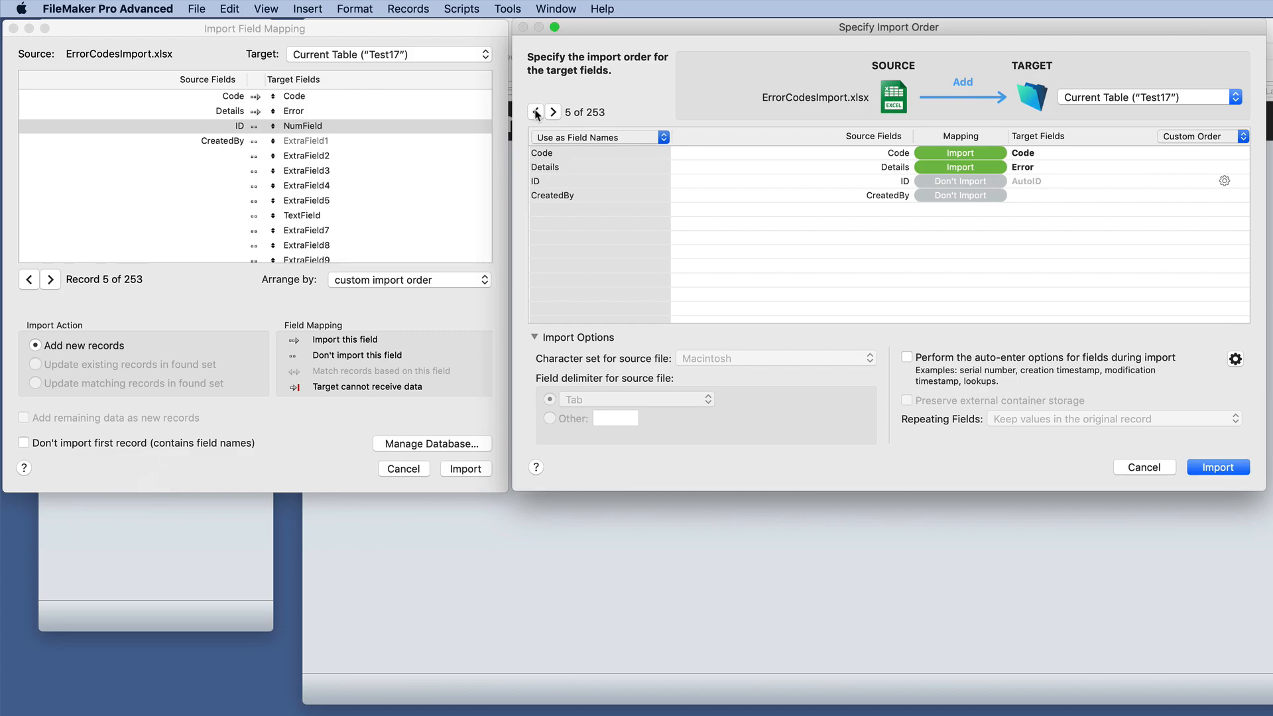
{"action": "left_click", "coordinate": [557, 138]}
{"action": "left_click", "coordinate": [559, 149]}
{"action": "left_click", "coordinate": [557, 137]}
{"action": "left_click", "coordinate": [577, 125]}
Step: Use record 4 of the source file as the field names
{"action": "left_click", "coordinate": [536, 112]}
{"action": "left_click", "coordinate": [551, 138]}
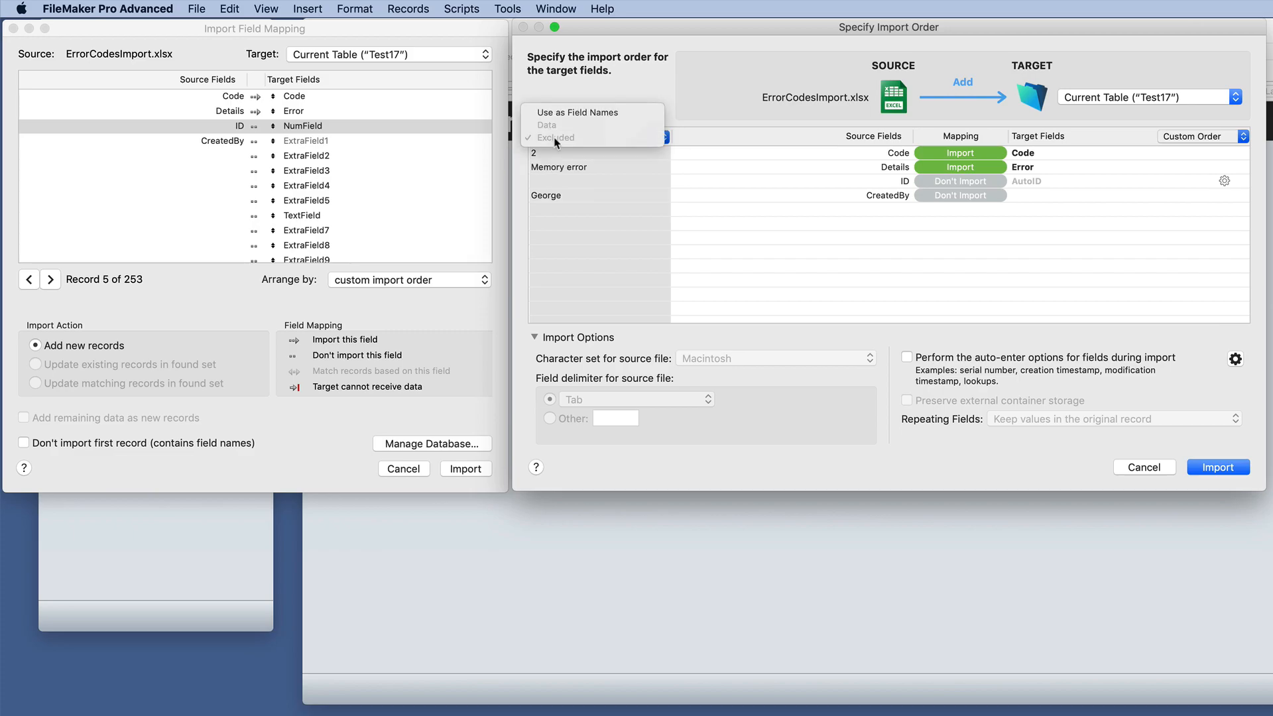
{"action": "left_click", "coordinate": [563, 112]}
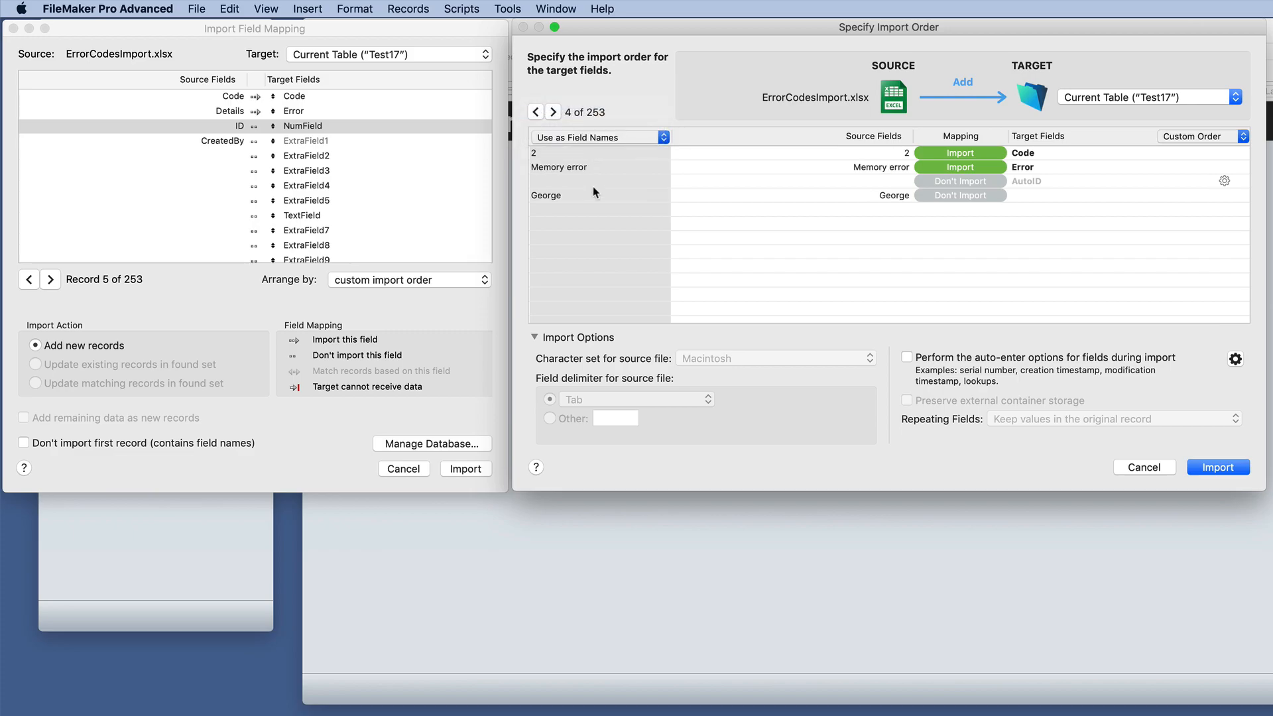
{"action": "left_click", "coordinate": [556, 137]}
{"action": "left_click", "coordinate": [556, 138]}
Step: Go back to record 1 of the source file and use it as the field names
{"action": "left_click", "coordinate": [536, 112]}
{"action": "left_click", "coordinate": [536, 112]}
{"action": "left_click", "coordinate": [536, 113]}
{"action": "left_click", "coordinate": [573, 138]}
{"action": "left_click", "coordinate": [576, 113]}
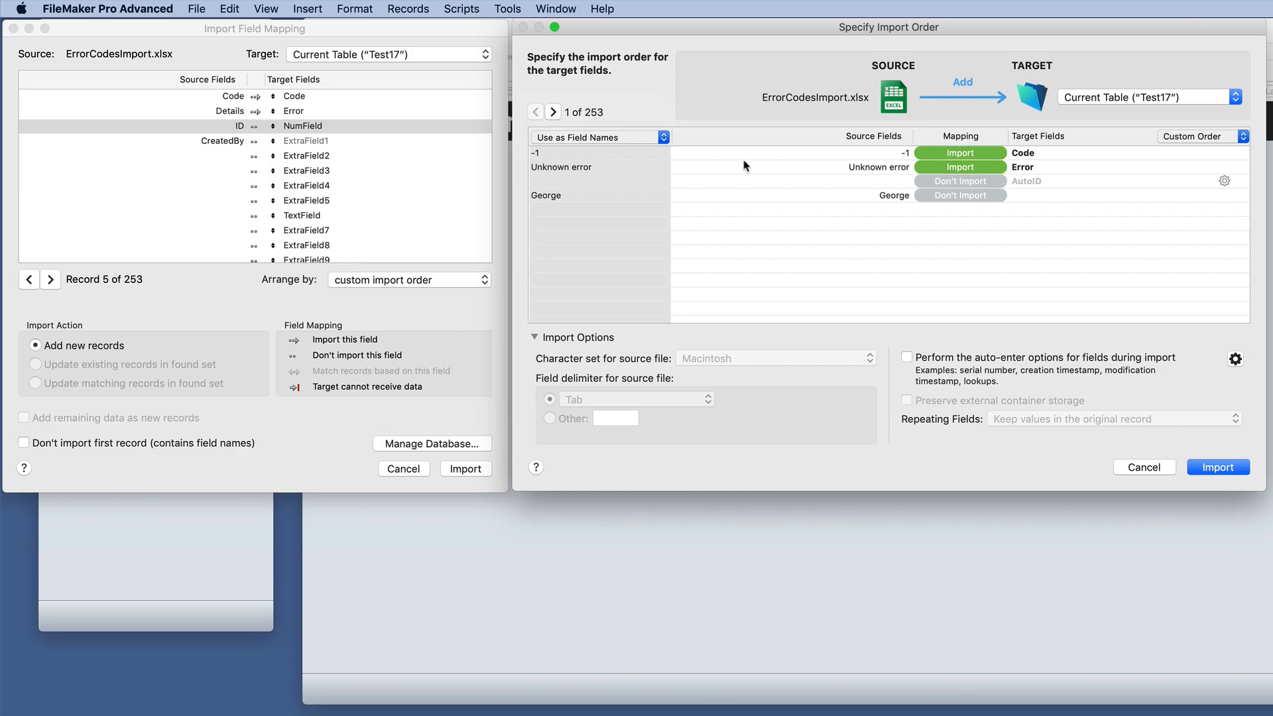
Step: Advance to record 5 and use its Code, Details, ID and CreatedBy values as the field names
{"action": "left_click", "coordinate": [553, 112]}
{"action": "left_click", "coordinate": [554, 112]}
{"action": "left_click", "coordinate": [553, 112]}
{"action": "left_click", "coordinate": [553, 113]}
{"action": "left_click", "coordinate": [555, 136]}
{"action": "left_click", "coordinate": [555, 126]}
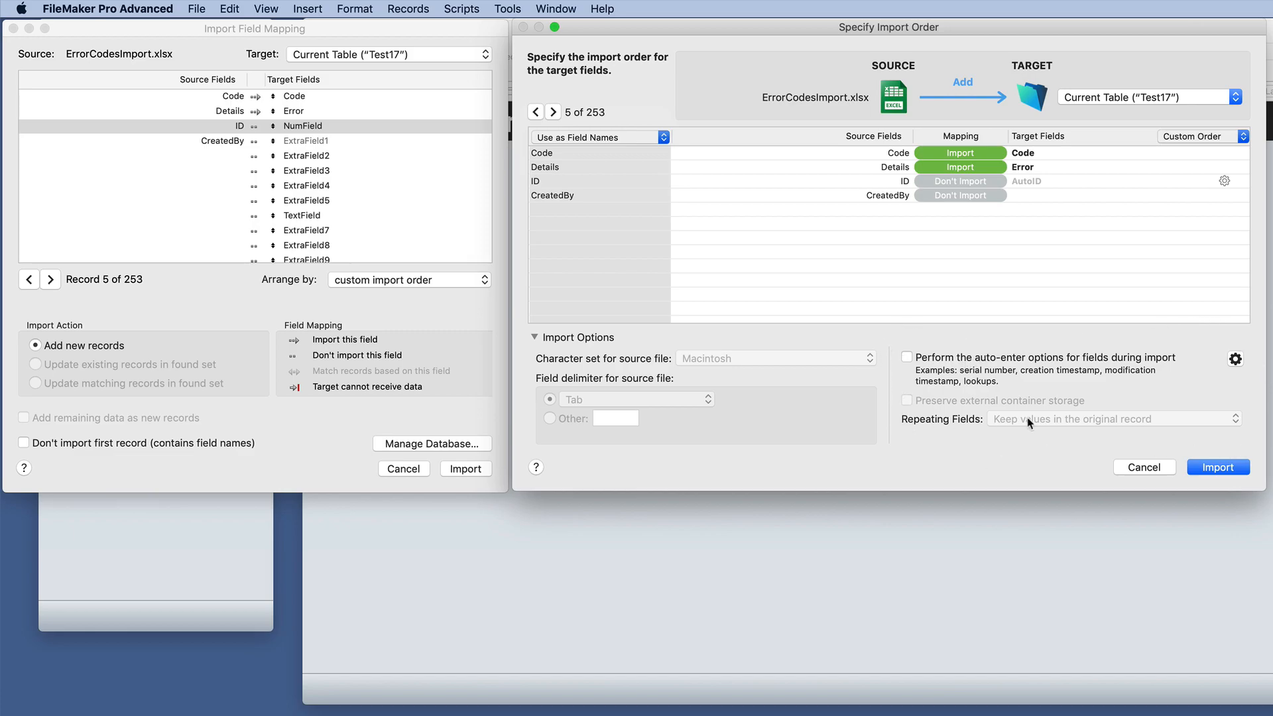
Step: Start the import from Import Field Mapping, back out of it, and return to Specify Import Order
{"action": "left_click", "coordinate": [473, 374]}
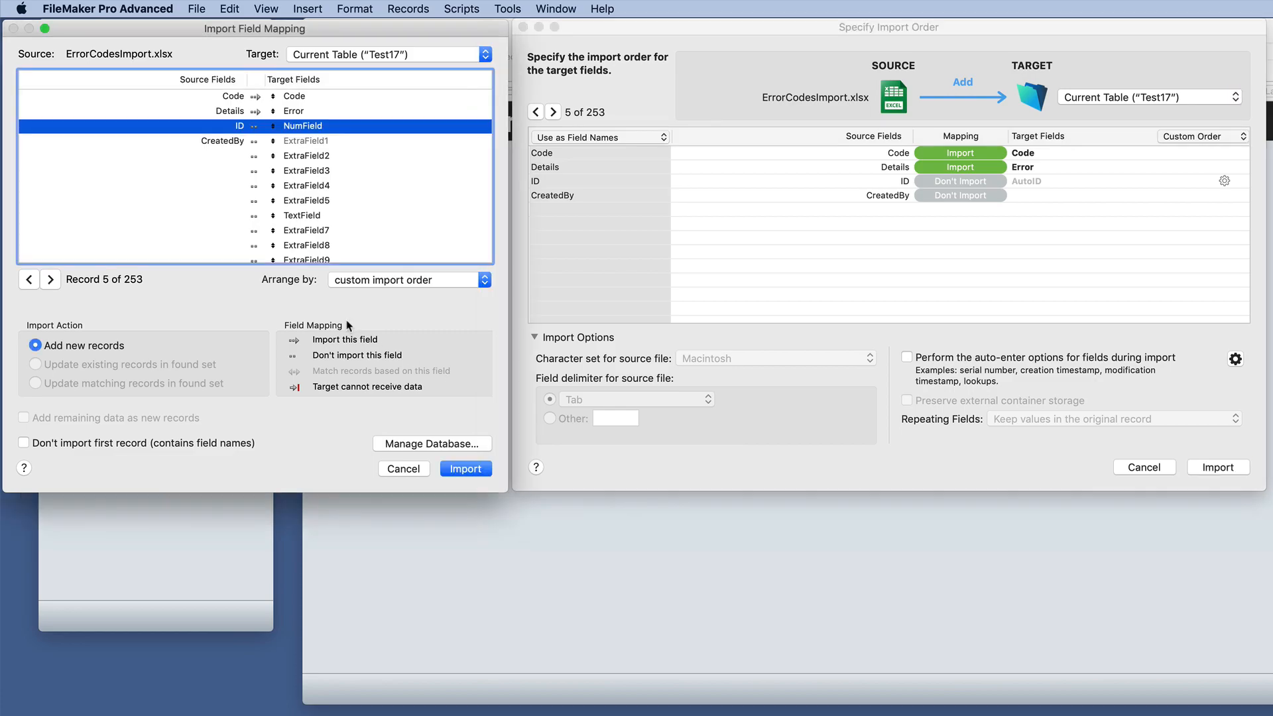
{"action": "left_click", "coordinate": [466, 471]}
{"action": "left_click", "coordinate": [611, 414]}
{"action": "left_click", "coordinate": [1066, 365]}
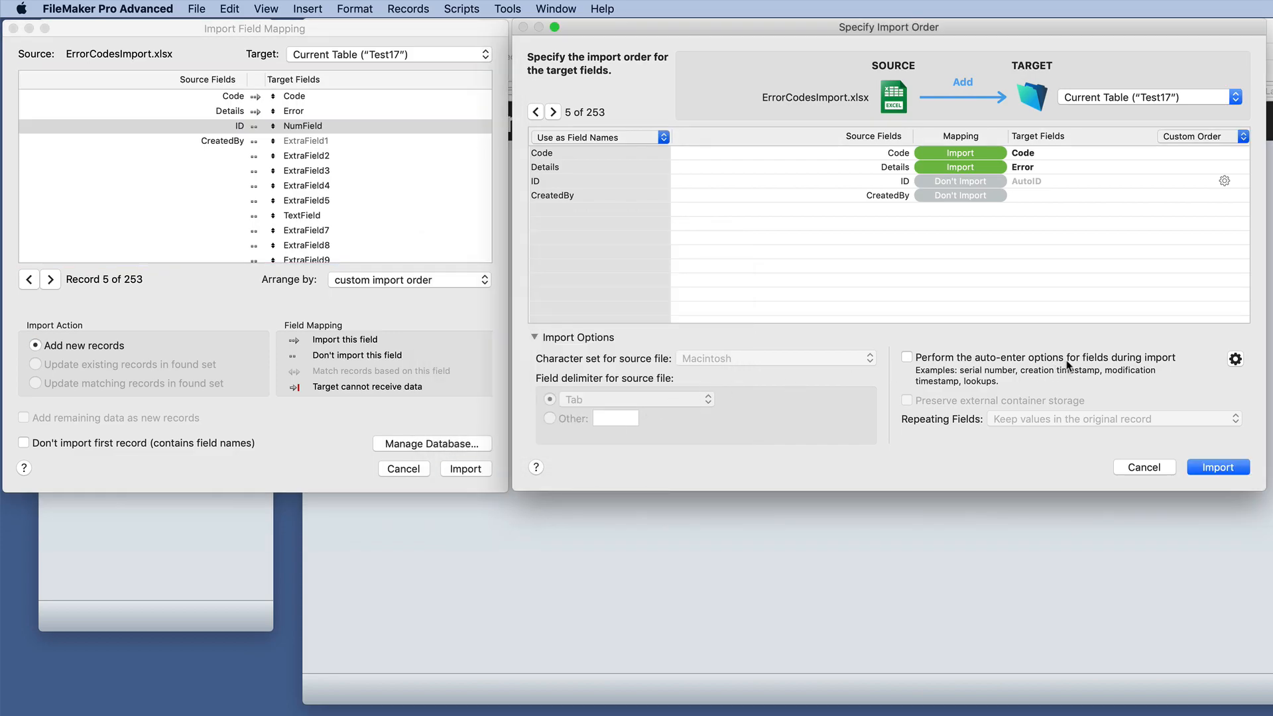
Step: Enable auto-enter options during import for AutoID and the other auto-enter fields, but turn them off for zzCreatedBy
{"action": "left_click", "coordinate": [981, 361]}
{"action": "left_click", "coordinate": [1225, 183]}
{"action": "left_click", "coordinate": [1151, 210]}
{"action": "left_click", "coordinate": [1236, 360]}
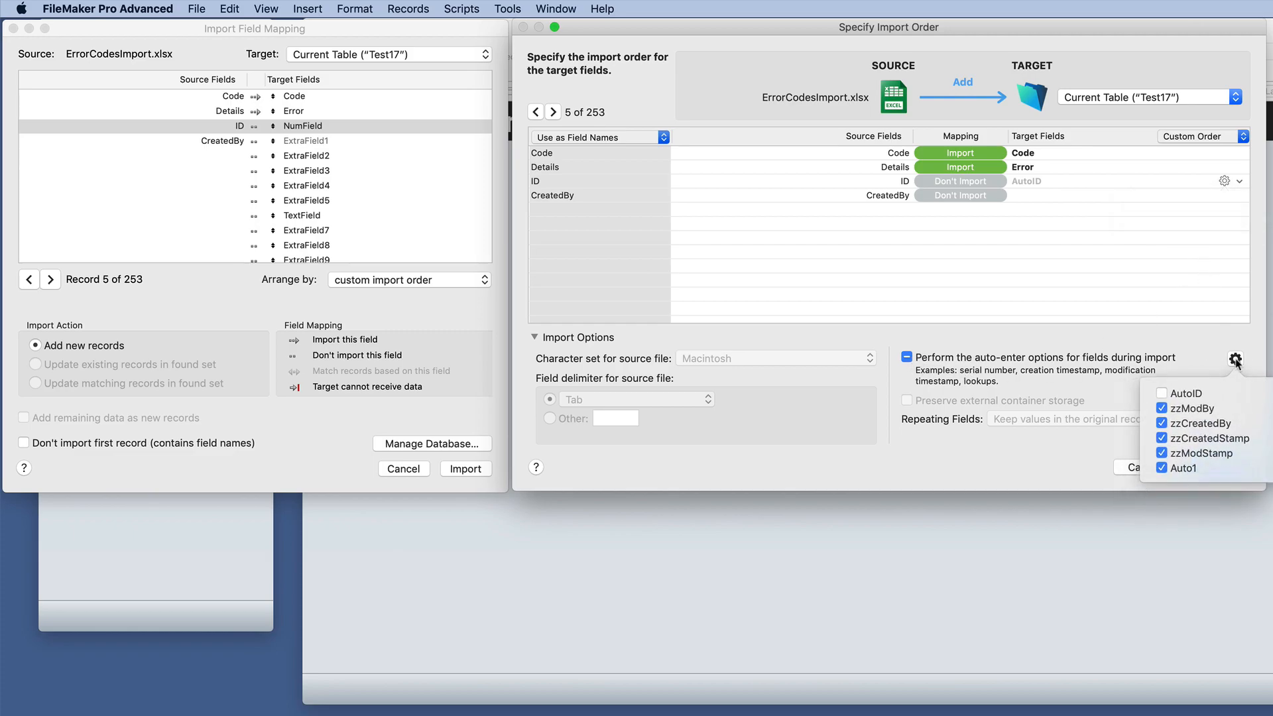
{"action": "left_click", "coordinate": [1162, 425]}
Step: Mark the CreatedBy source field for import and map it to the zzCreatedBy target field
{"action": "left_click", "coordinate": [1050, 200]}
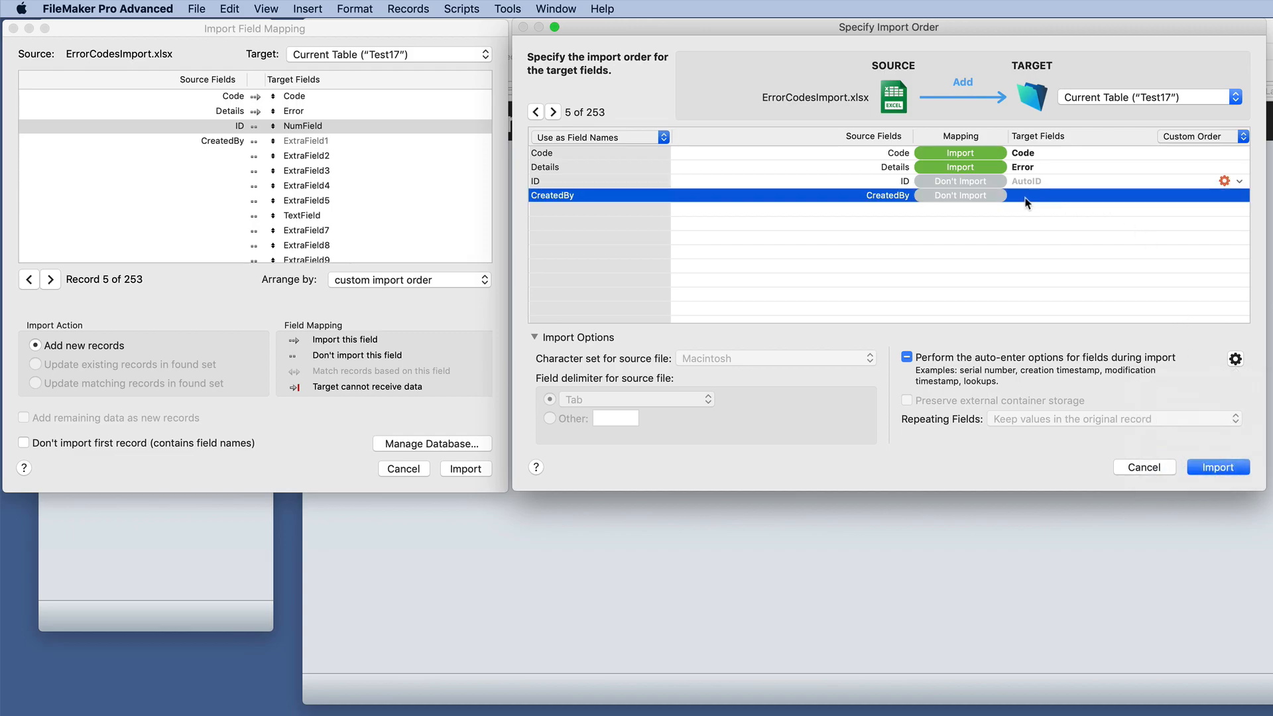
{"action": "left_click", "coordinate": [961, 195]}
{"action": "left_click", "coordinate": [960, 227]}
{"action": "left_click", "coordinate": [1036, 197]}
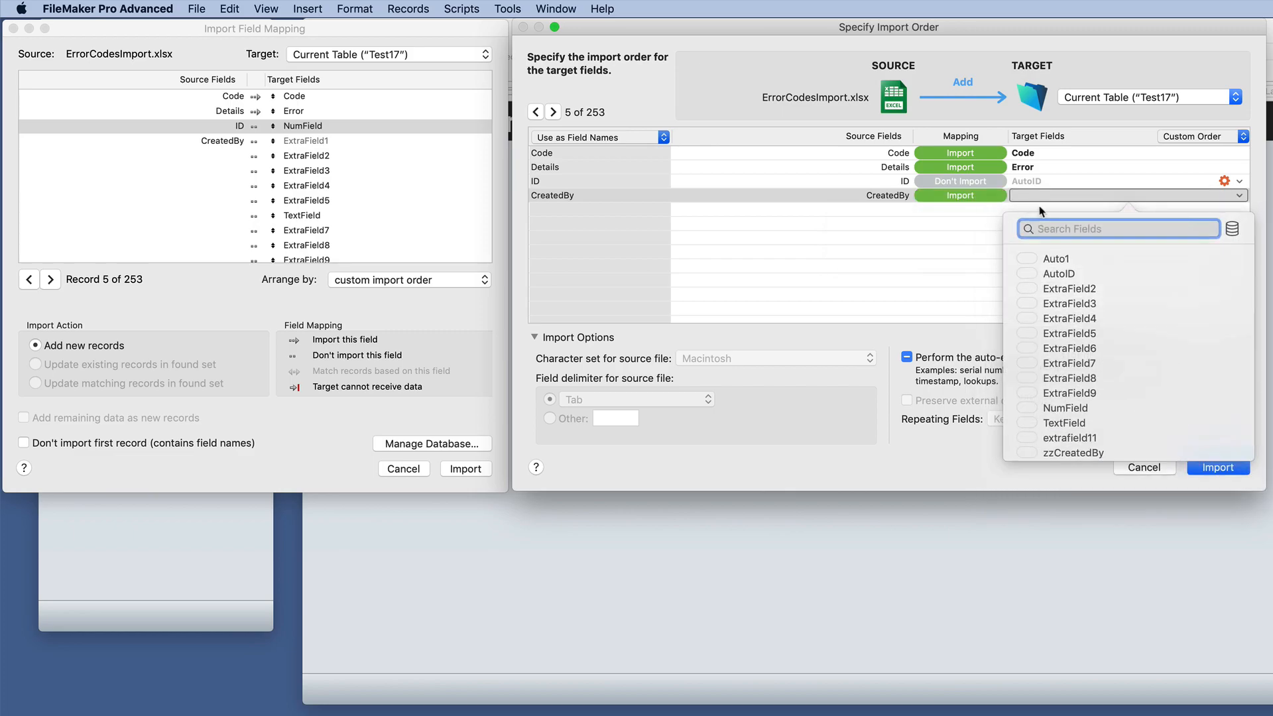
{"action": "scroll", "coordinate": [1094, 351], "scroll_direction": "down", "scroll_amount": 5}
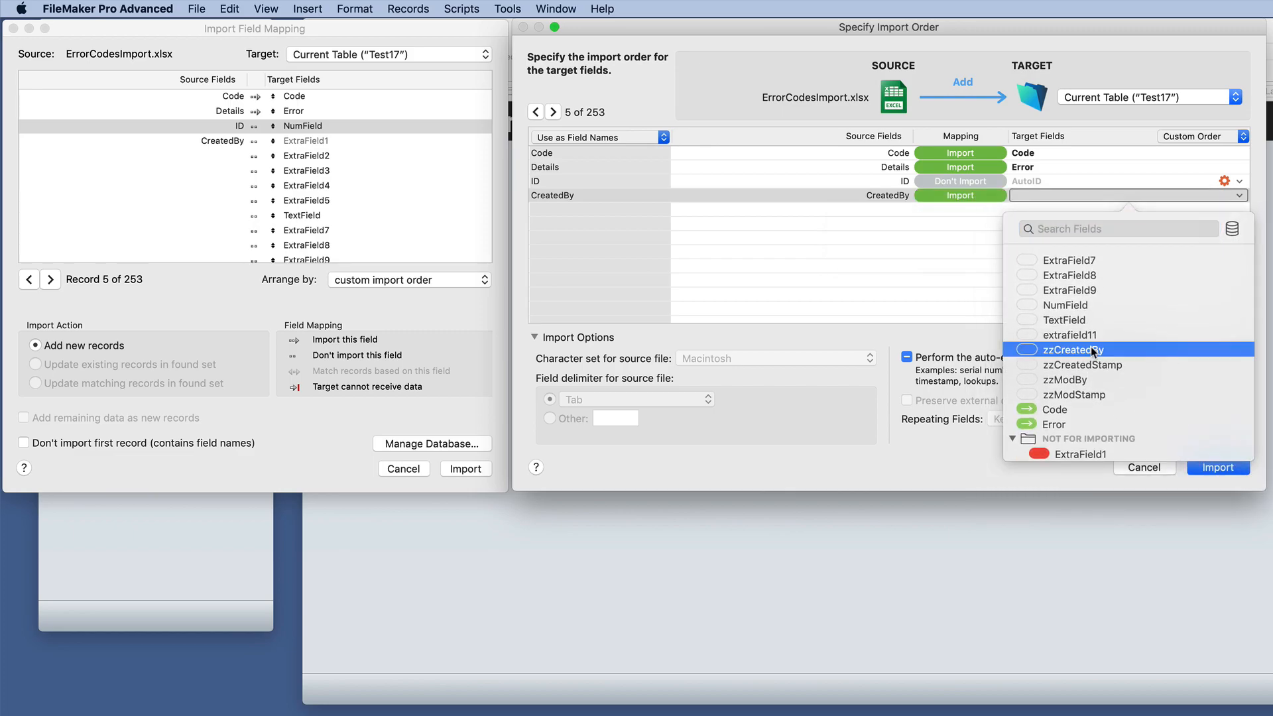
{"action": "left_click", "coordinate": [1091, 350]}
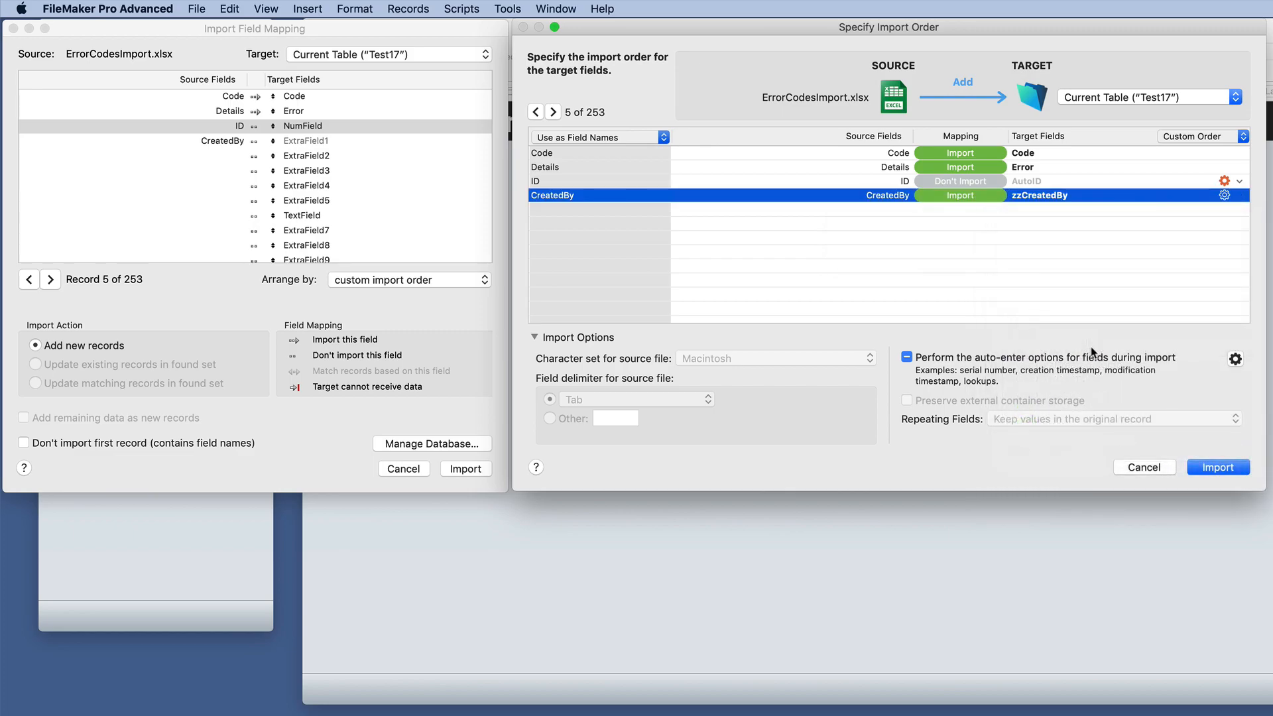
{"action": "left_click", "coordinate": [1100, 171]}
{"action": "left_click", "coordinate": [915, 247]}
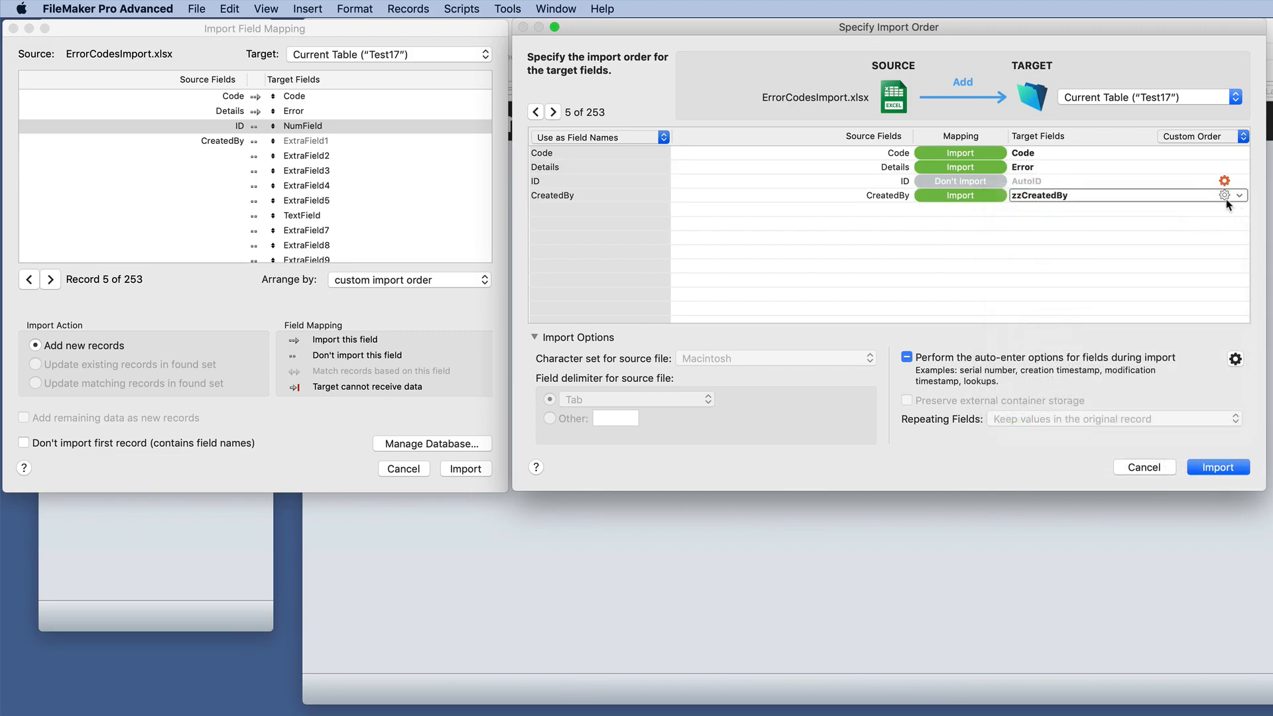
Step: Review the per-field auto-enter options, import the mapped records from ErrorCodesImport.xlsx and close the import summary
{"action": "left_click", "coordinate": [1235, 359]}
{"action": "left_click", "coordinate": [1172, 339]}
{"action": "left_click", "coordinate": [1230, 471]}
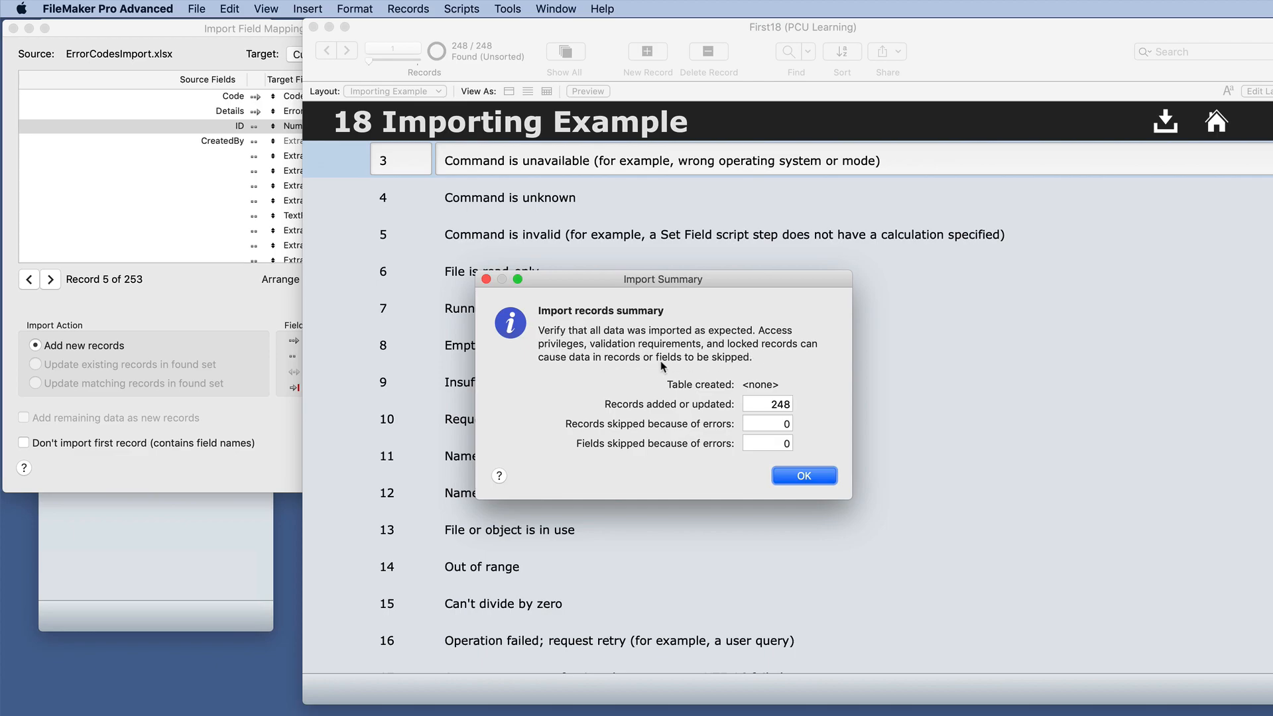
{"action": "left_click", "coordinate": [790, 479]}
Step: Start another import of the ErrorCodesImport Excel workbook and set its import action to Update
{"action": "left_click", "coordinate": [192, 9]}
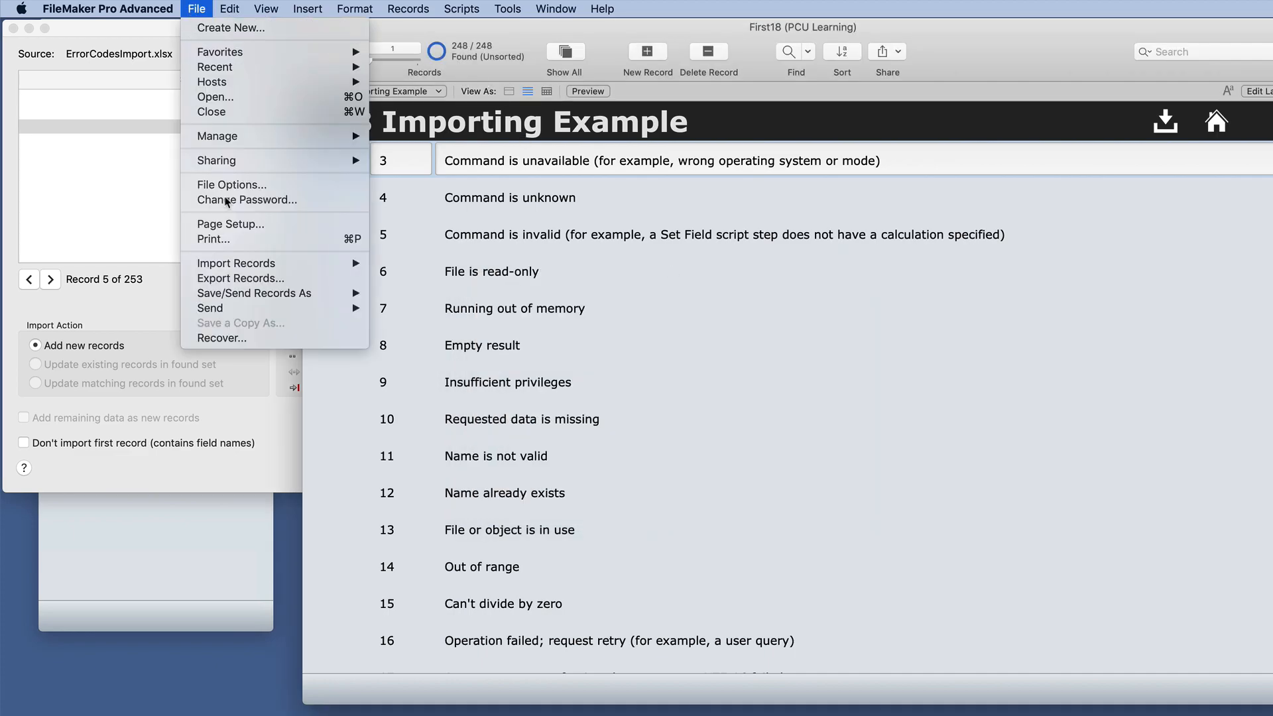
{"action": "mouse_move", "coordinate": [286, 263]}
{"action": "left_click", "coordinate": [386, 269]}
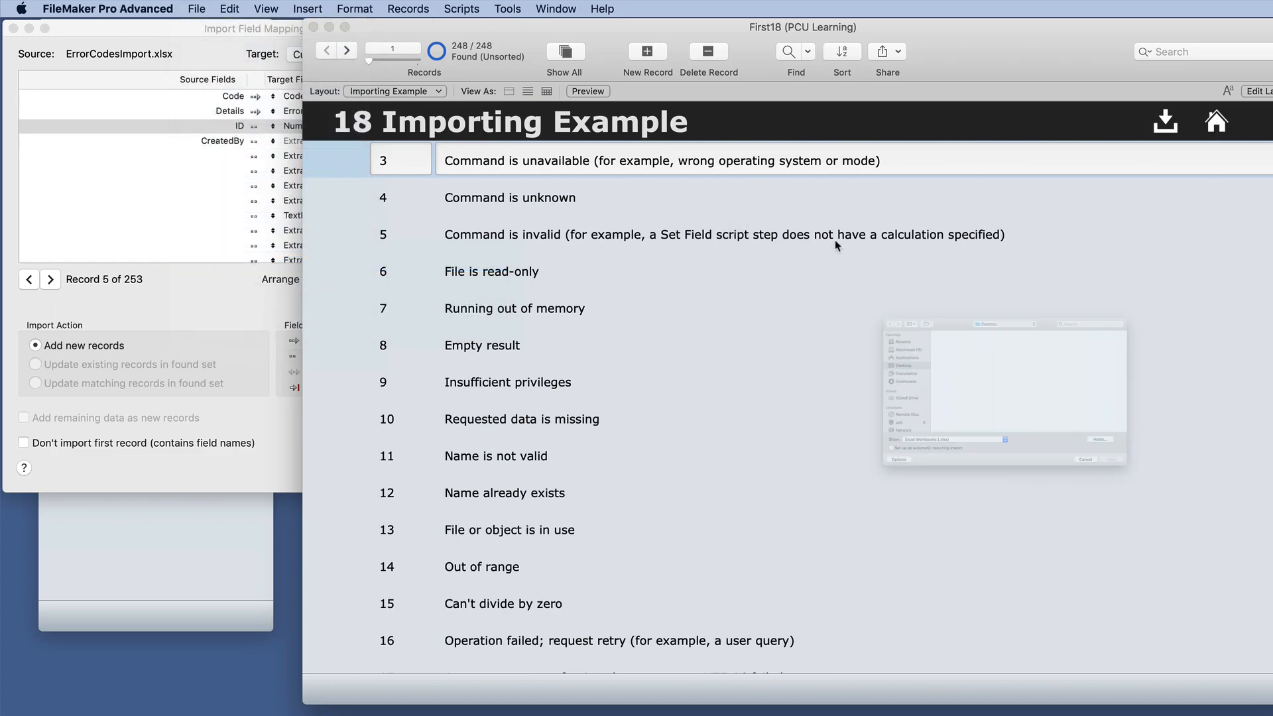
{"action": "left_click", "coordinate": [877, 270]}
{"action": "double_click", "coordinate": [877, 268]}
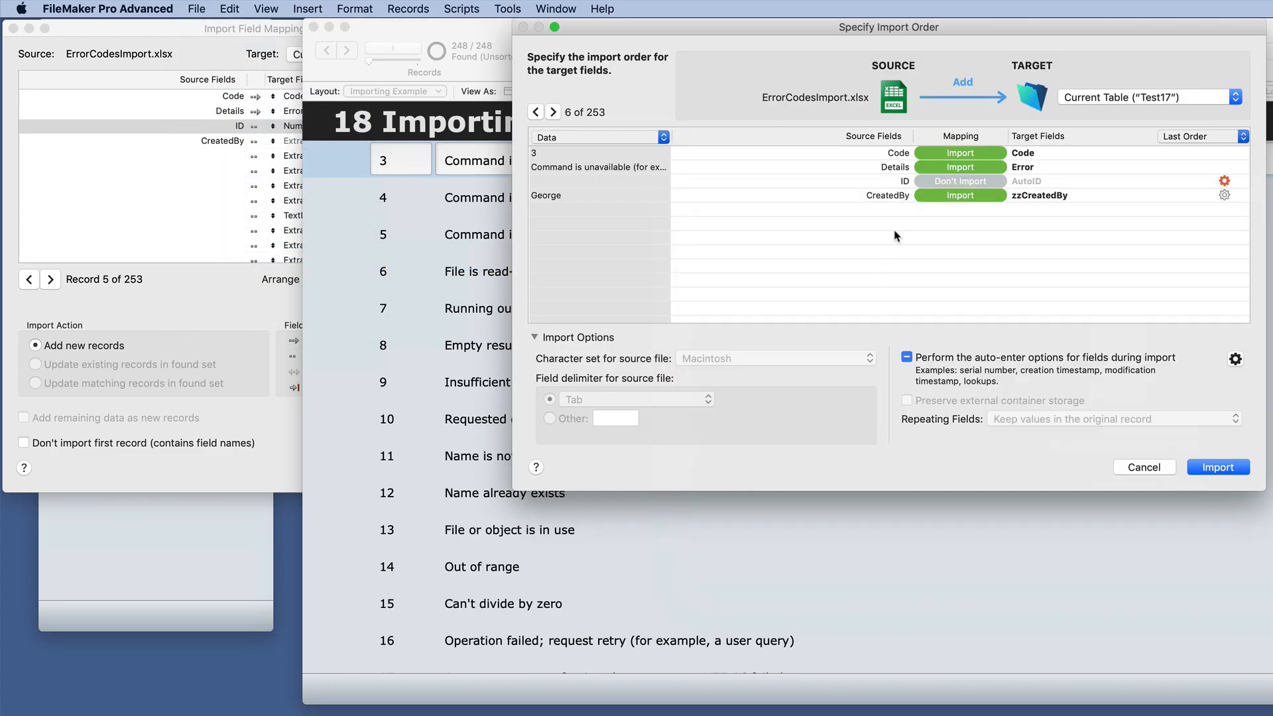
{"action": "left_click", "coordinate": [964, 83]}
{"action": "left_click", "coordinate": [801, 210]}
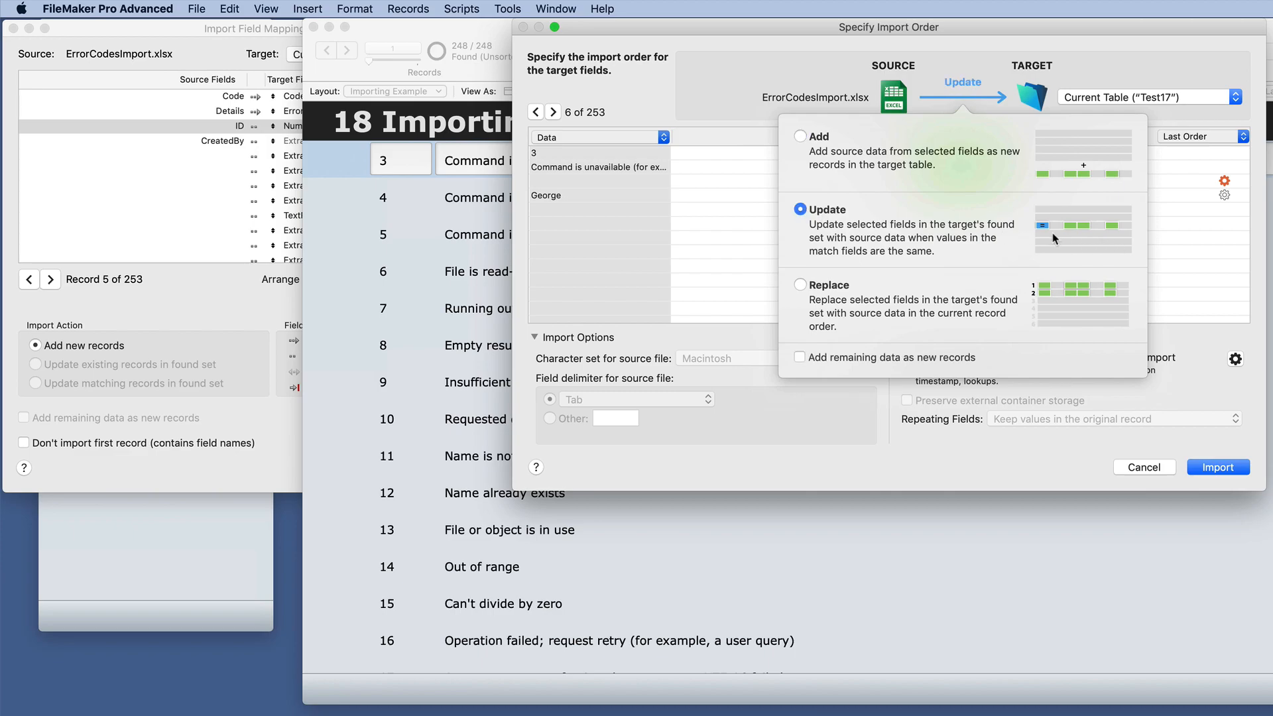
{"action": "left_click", "coordinate": [750, 217]}
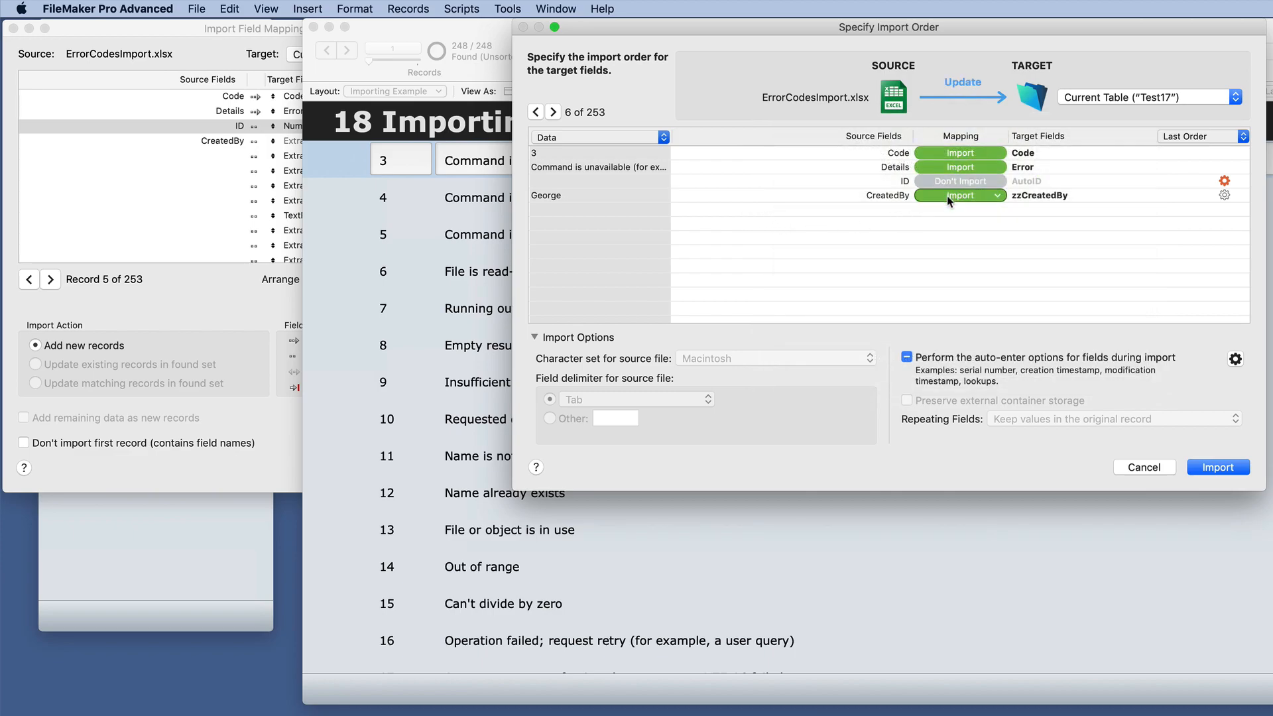
Step: Run the update import with Code as the match field and CreatedBy set to Don't Import
{"action": "left_click", "coordinate": [919, 153]}
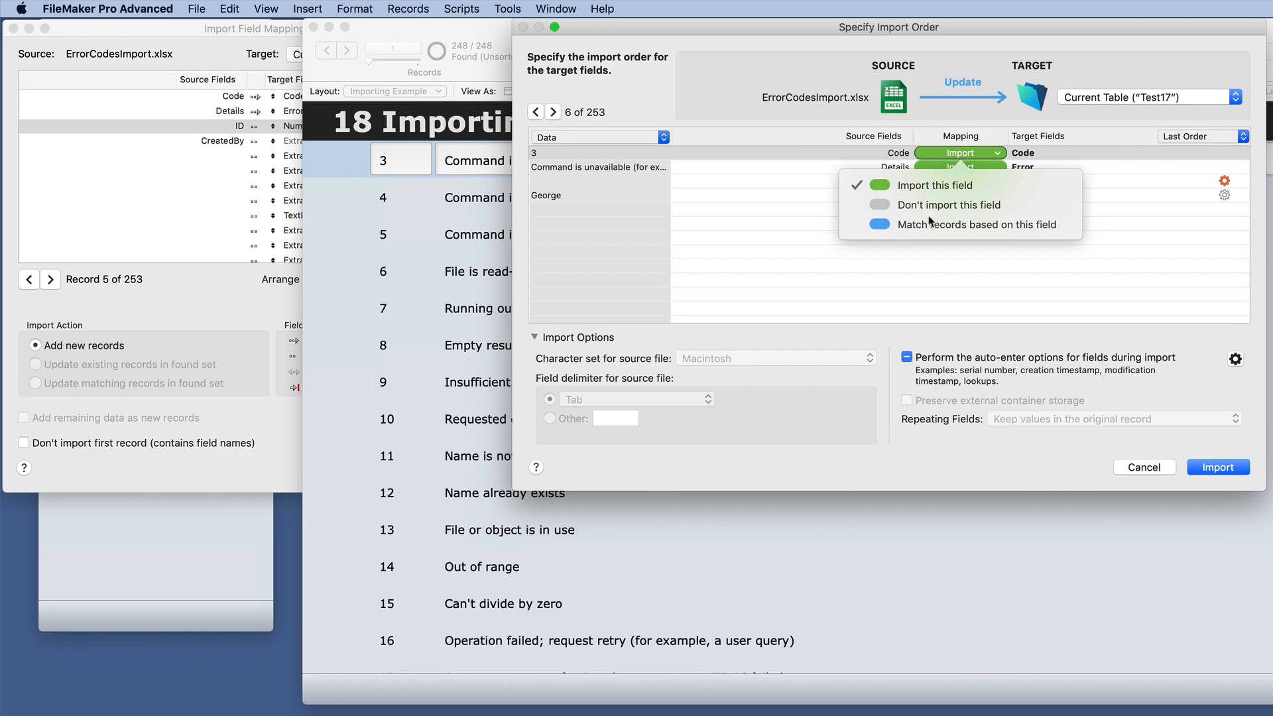
{"action": "left_click", "coordinate": [971, 232]}
{"action": "left_click", "coordinate": [964, 194]}
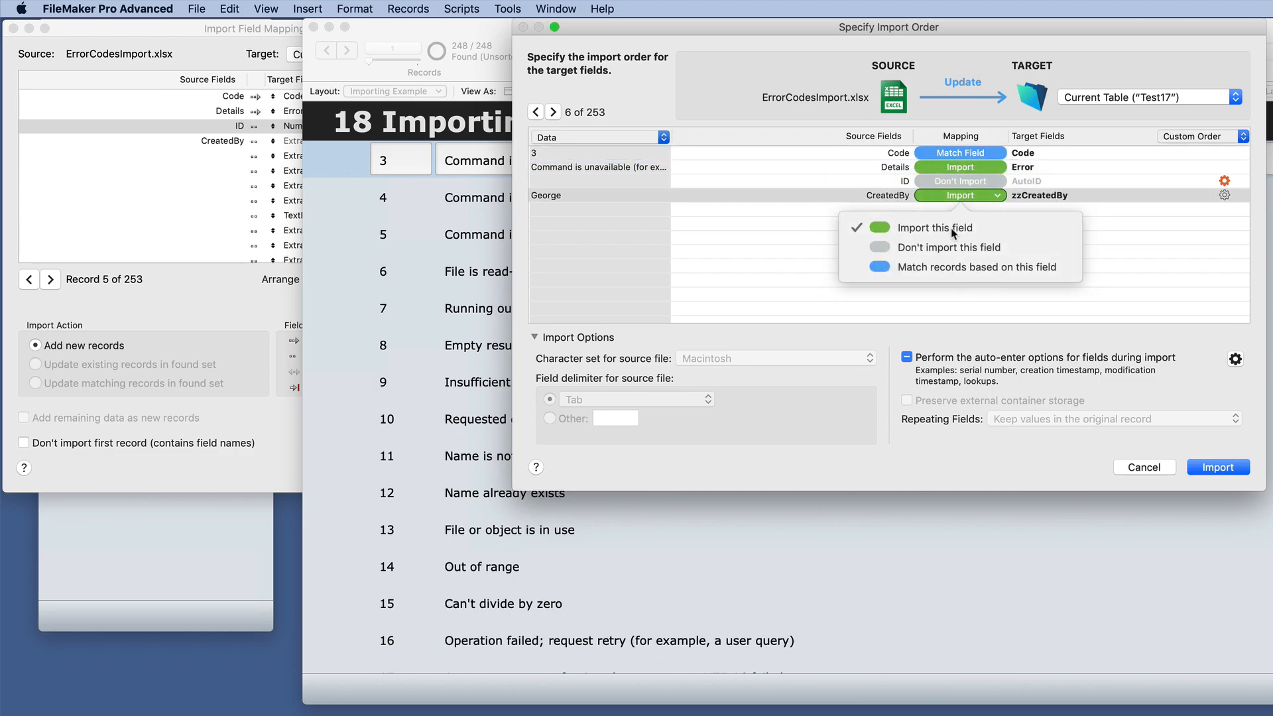
{"action": "left_click", "coordinate": [941, 247]}
{"action": "left_click", "coordinate": [881, 229]}
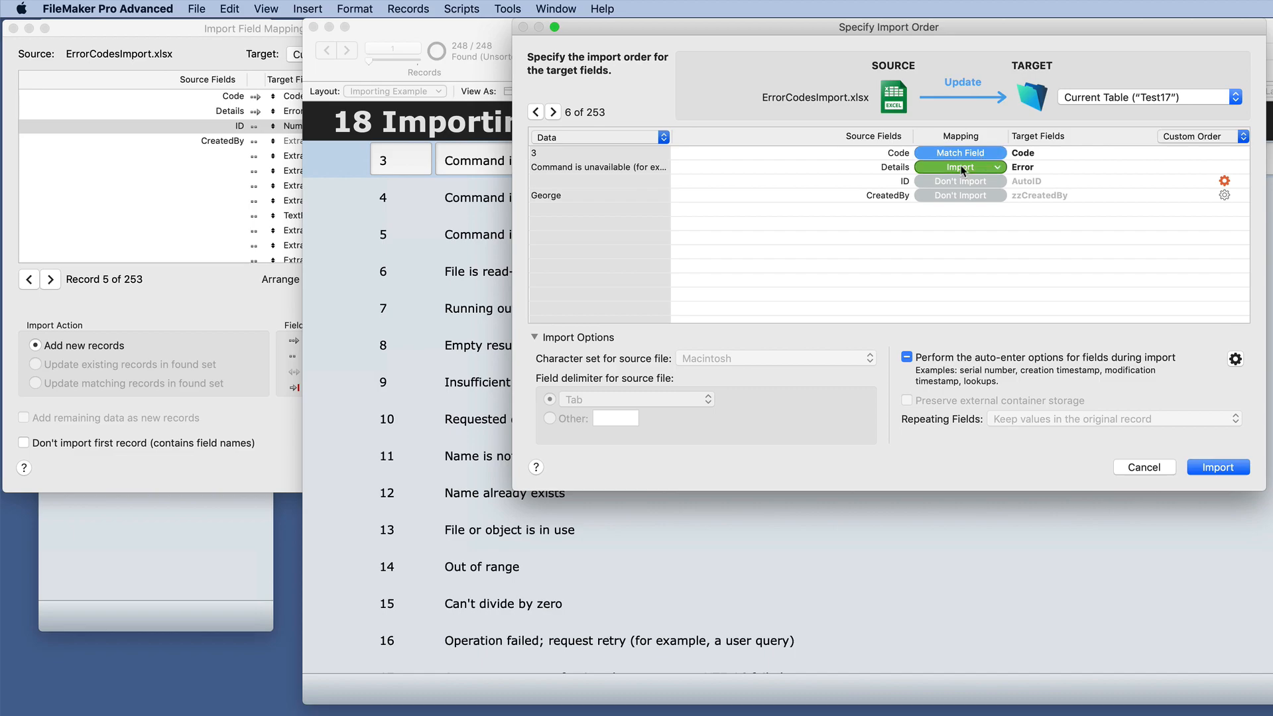
{"action": "left_click", "coordinate": [1218, 468]}
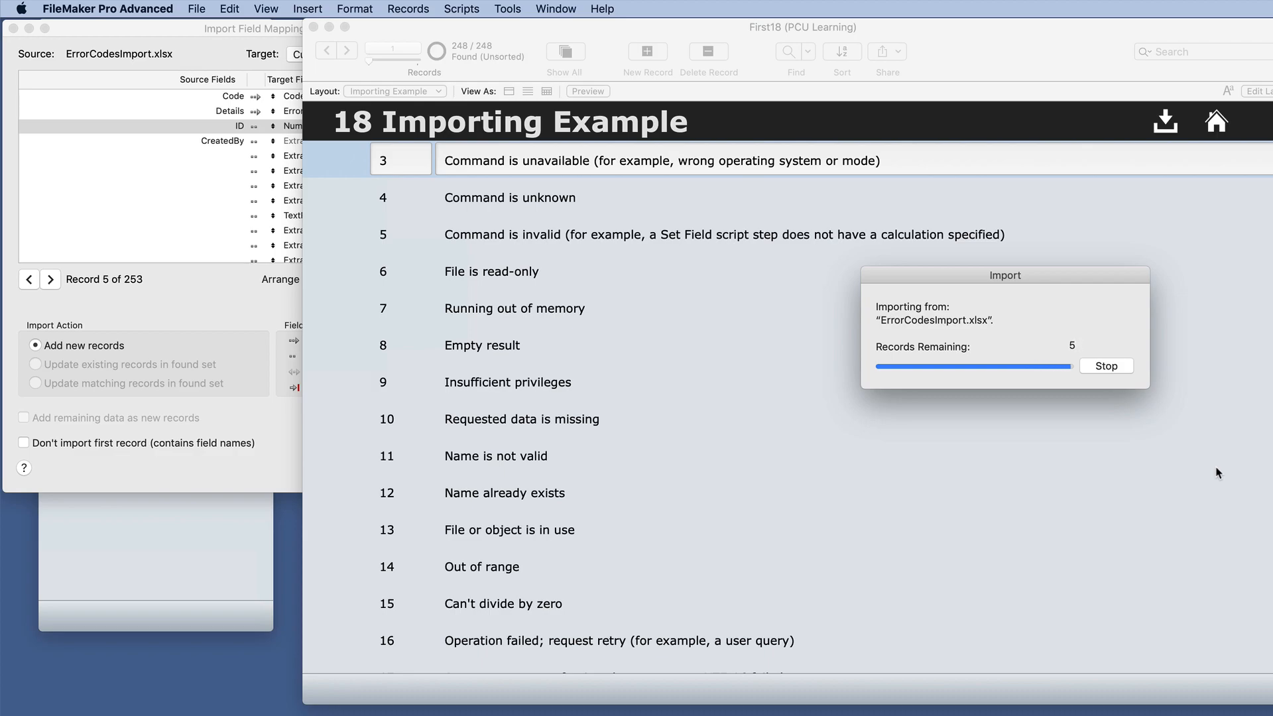
{"action": "left_click", "coordinate": [813, 475]}
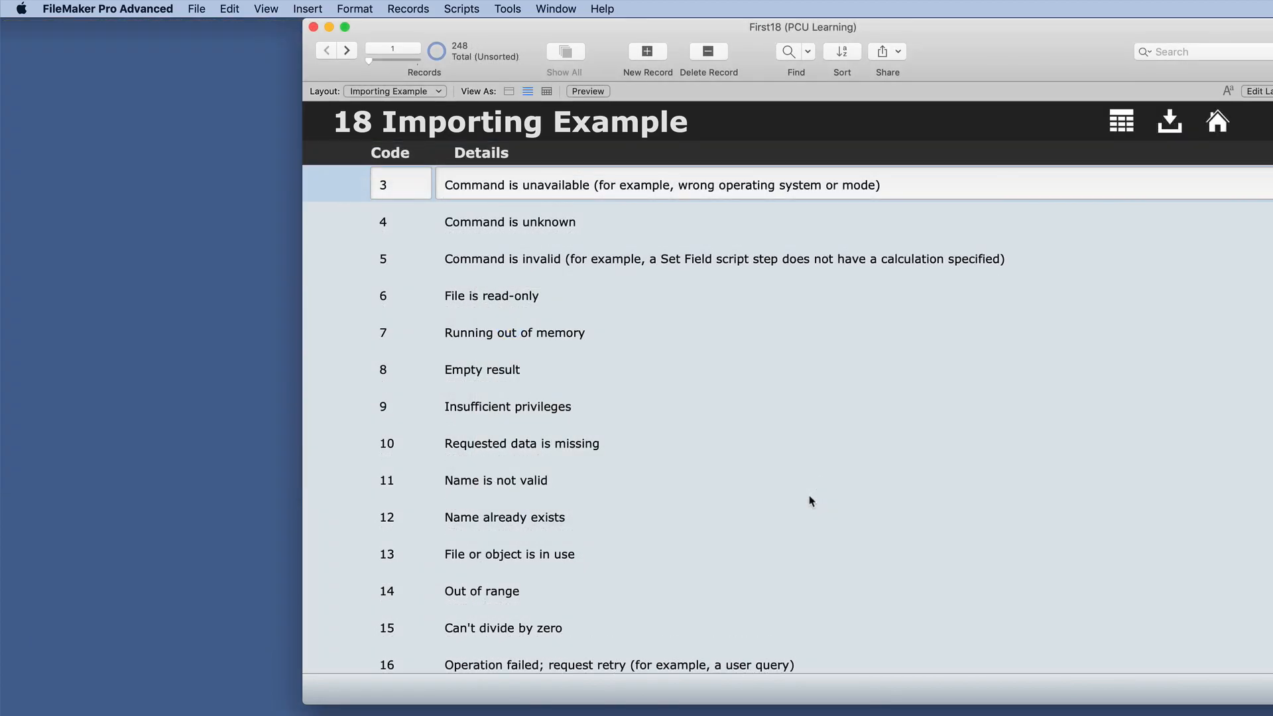
Step: Start a new import of the ErrorCodesImport Excel workbook and use record 5 as the field names
{"action": "left_click", "coordinate": [199, 9]}
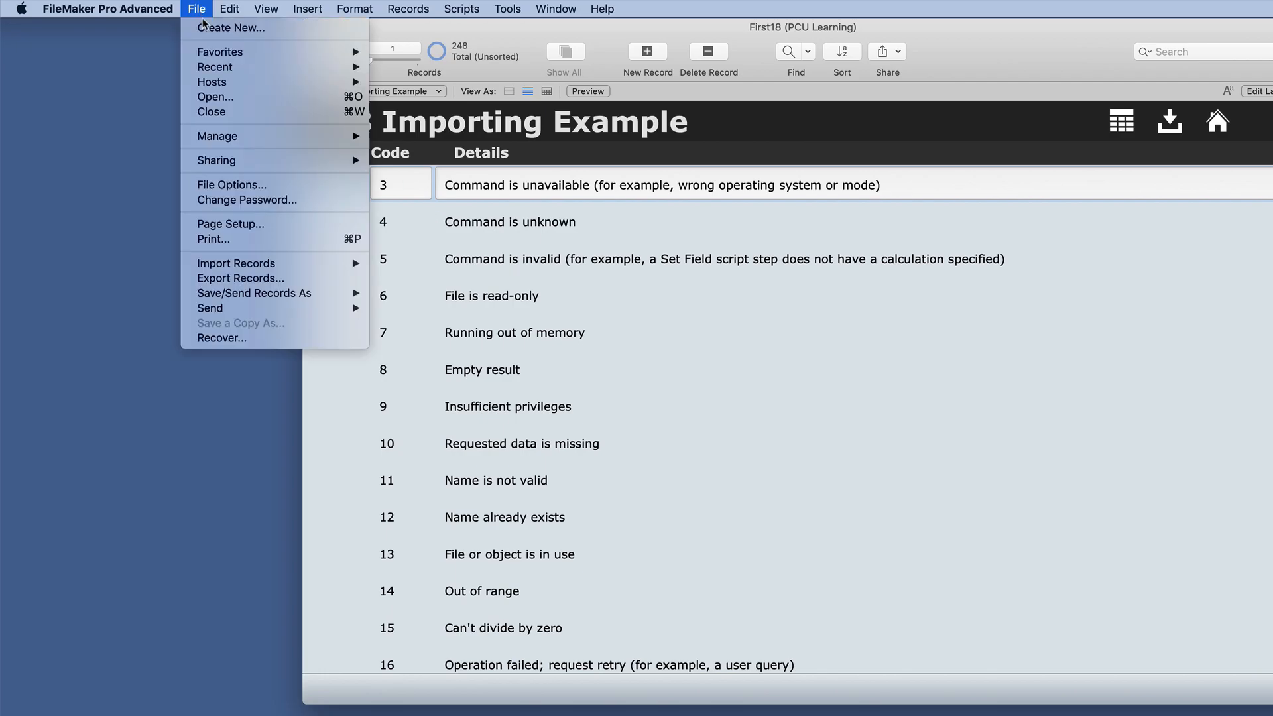
{"action": "mouse_move", "coordinate": [266, 263]}
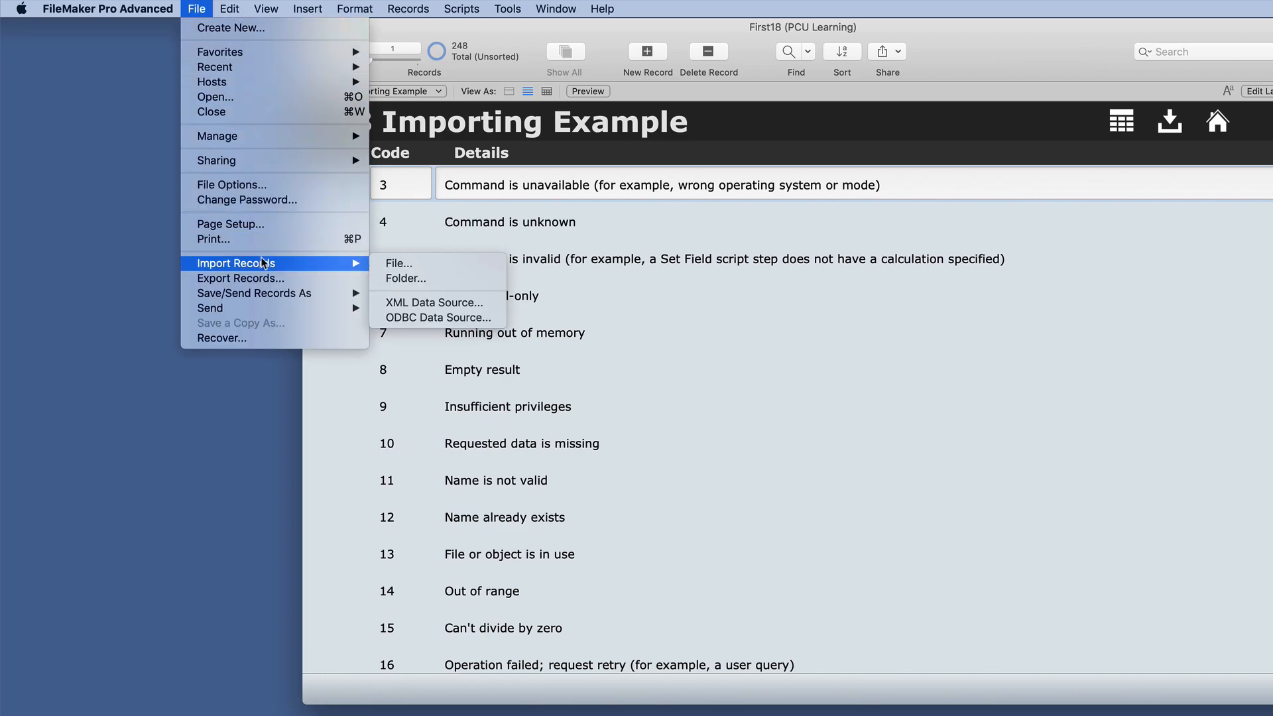
{"action": "left_click", "coordinate": [405, 264]}
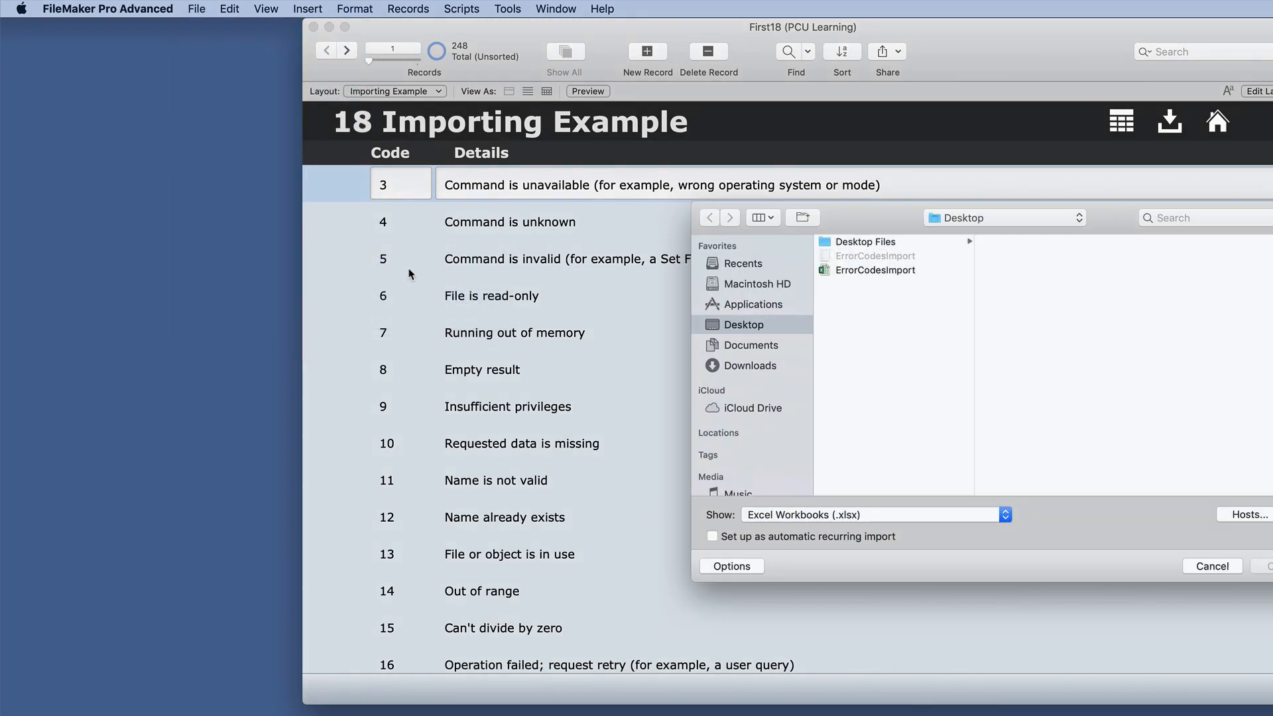
{"action": "double_click", "coordinate": [912, 274]}
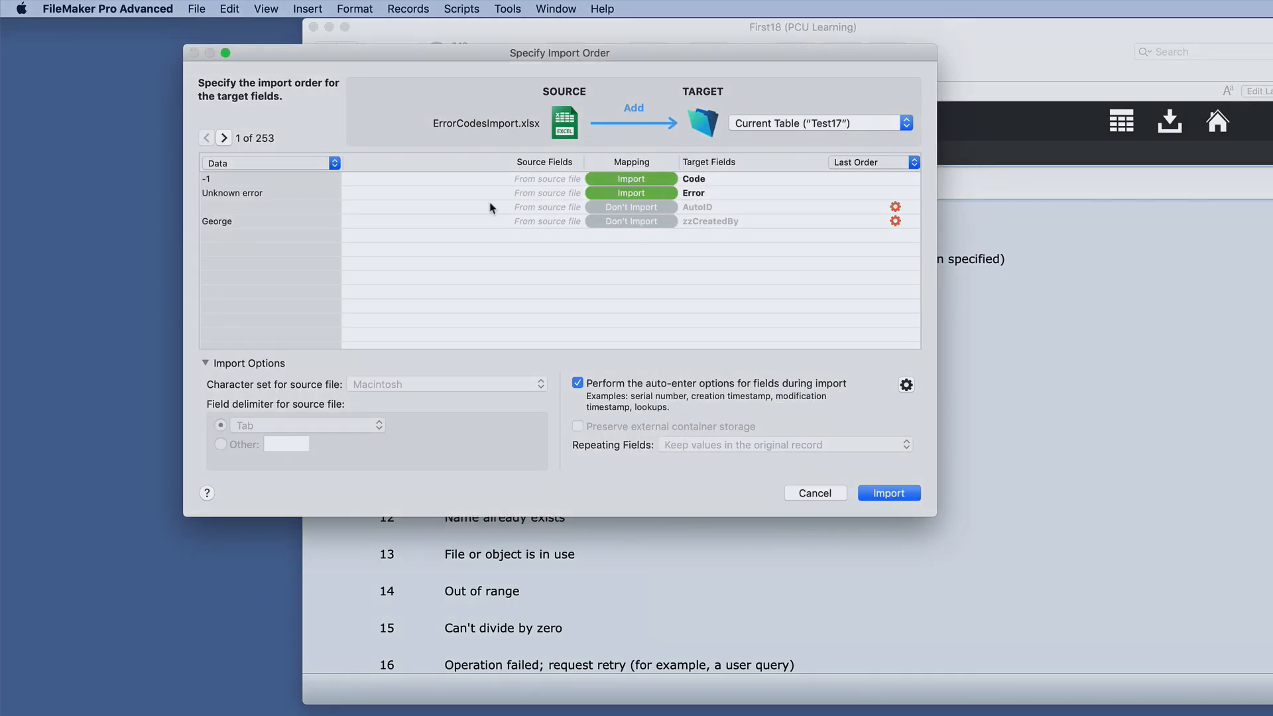
{"action": "left_click", "coordinate": [224, 139]}
{"action": "left_click", "coordinate": [224, 138]}
{"action": "left_click", "coordinate": [224, 139]}
{"action": "left_click", "coordinate": [225, 138]}
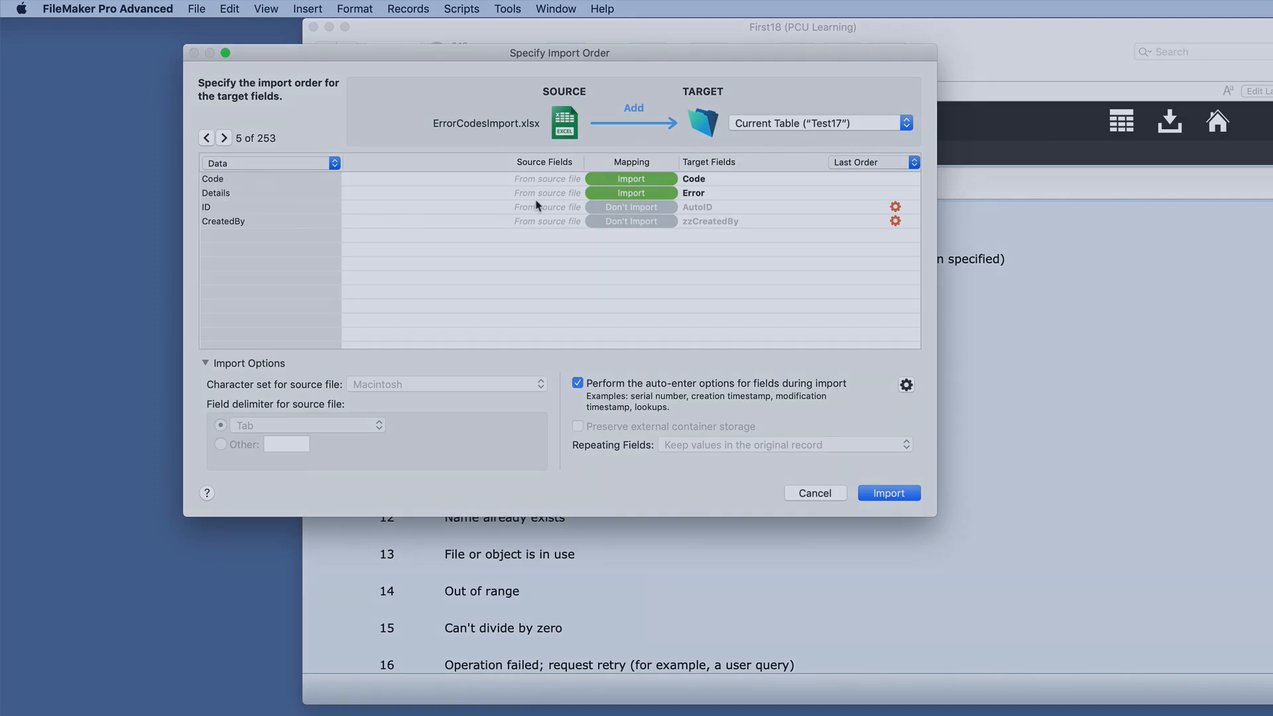
{"action": "left_click", "coordinate": [283, 171]}
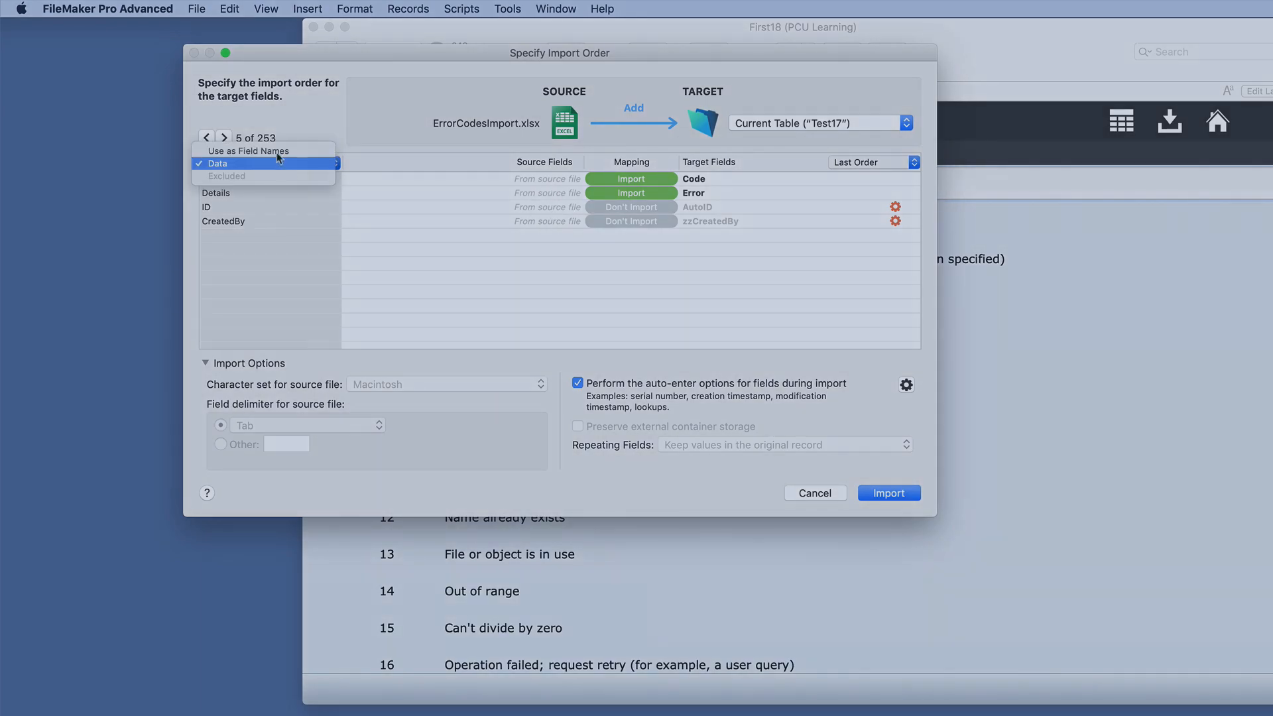
{"action": "left_click", "coordinate": [262, 150]}
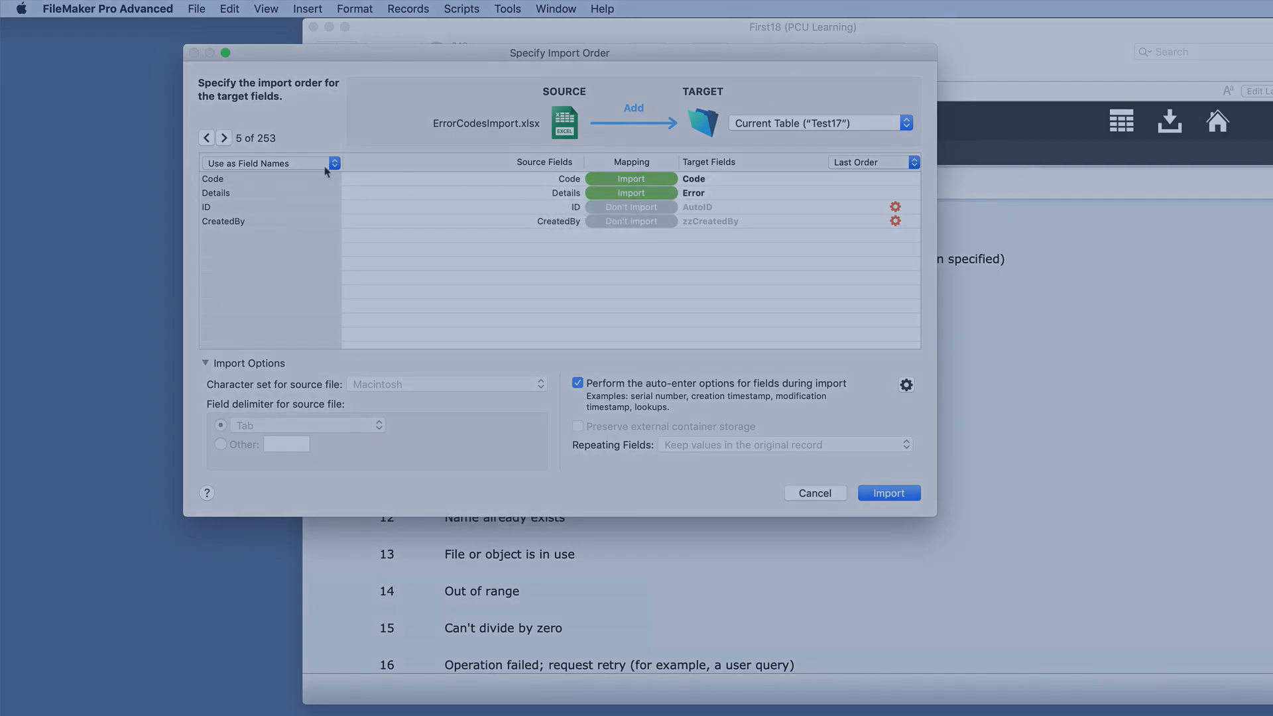
Step: Try record 4 as the field names and switch the field names back to record 5
{"action": "left_click", "coordinate": [206, 138]}
{"action": "left_click", "coordinate": [235, 162]}
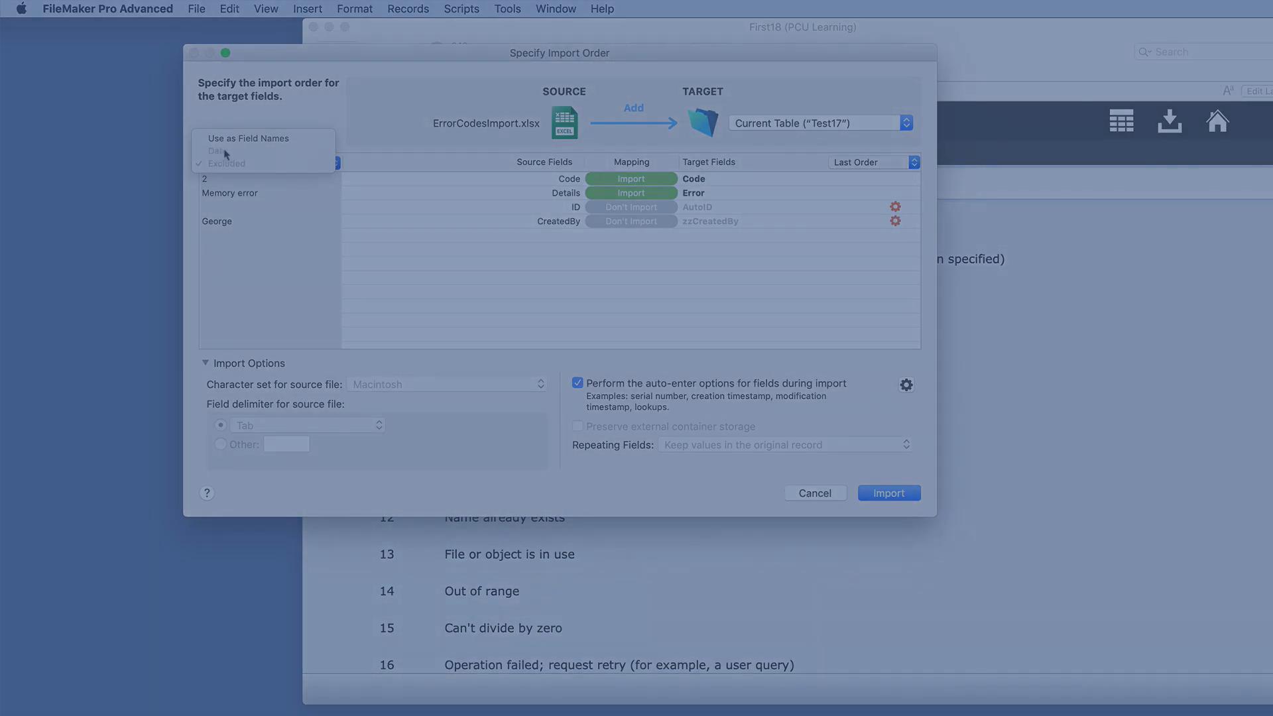
{"action": "left_click", "coordinate": [239, 139]}
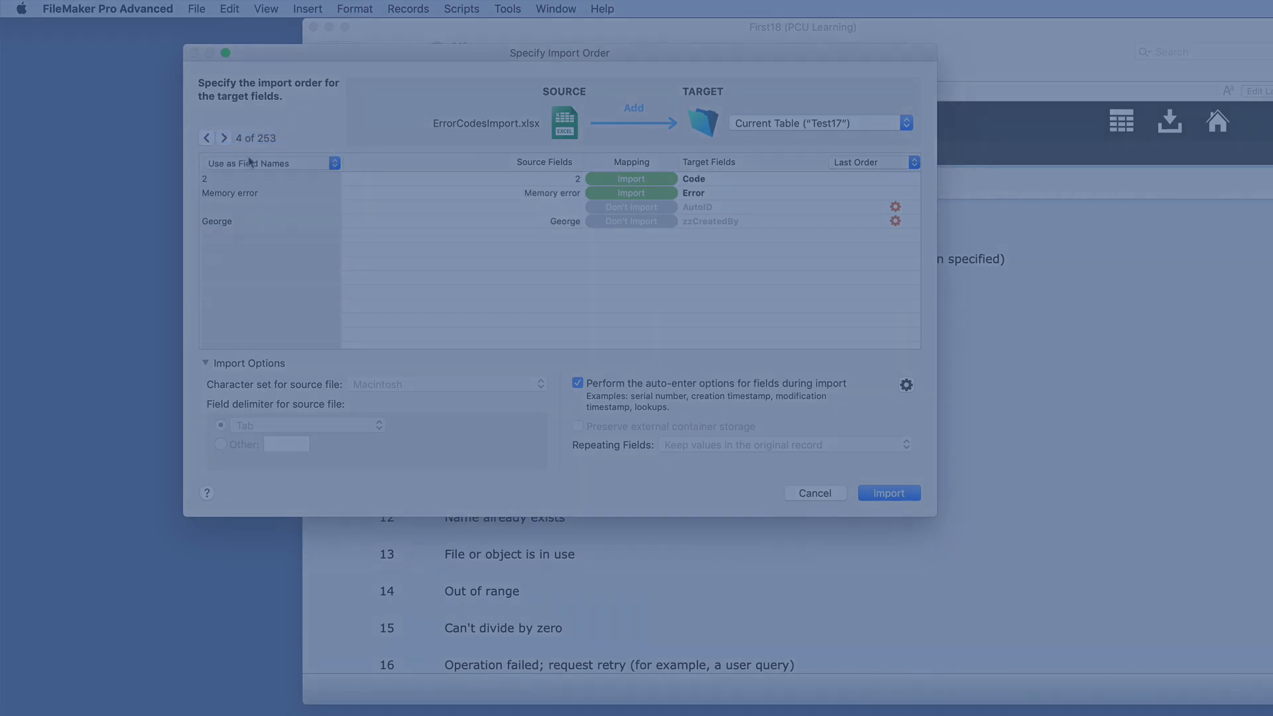
{"action": "left_click", "coordinate": [224, 138]}
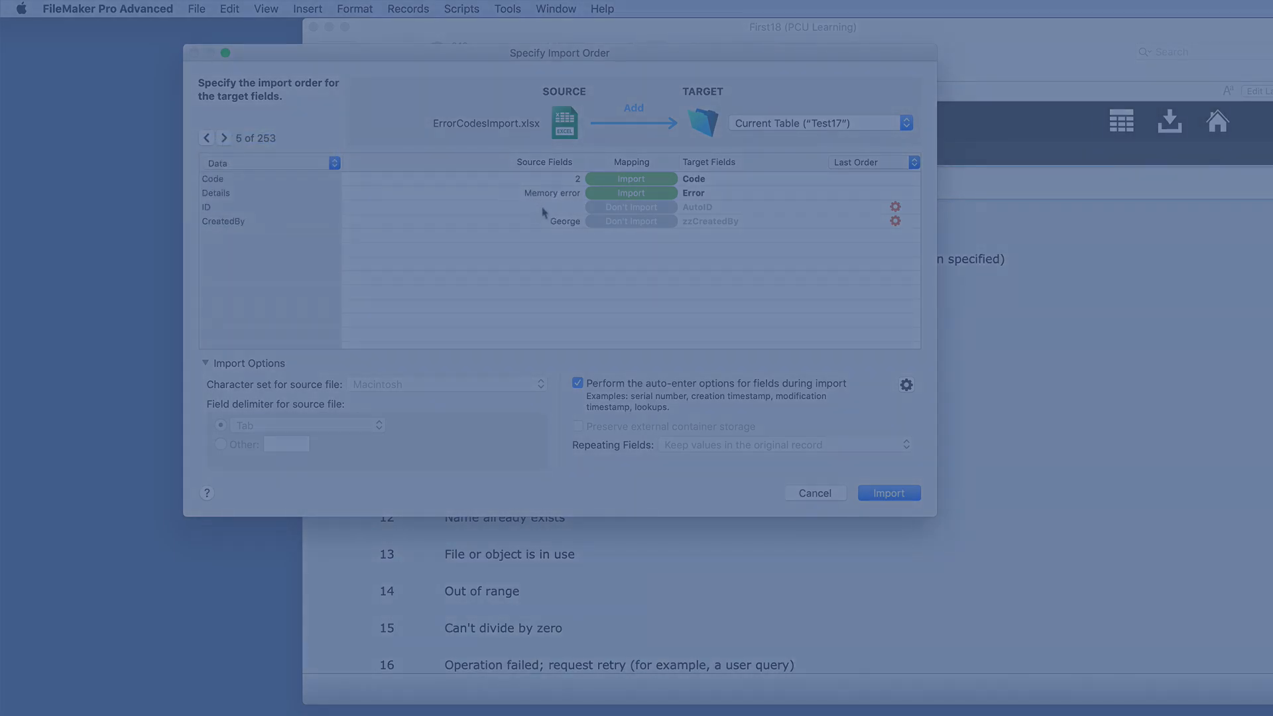
{"action": "left_click", "coordinate": [304, 166]}
{"action": "left_click", "coordinate": [260, 151]}
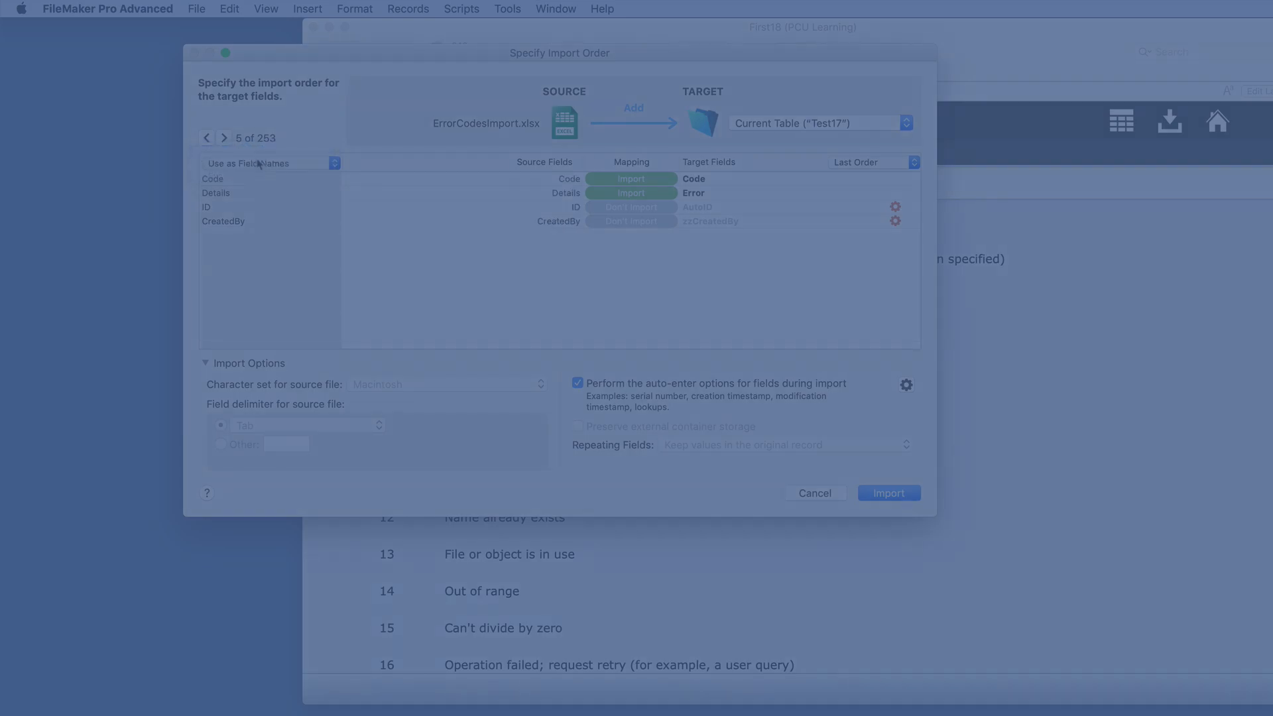
Step: Go back to the first source record, compare it with the rows around the header in the Numbers sheet, and cancel the import
{"action": "left_click", "coordinate": [207, 139]}
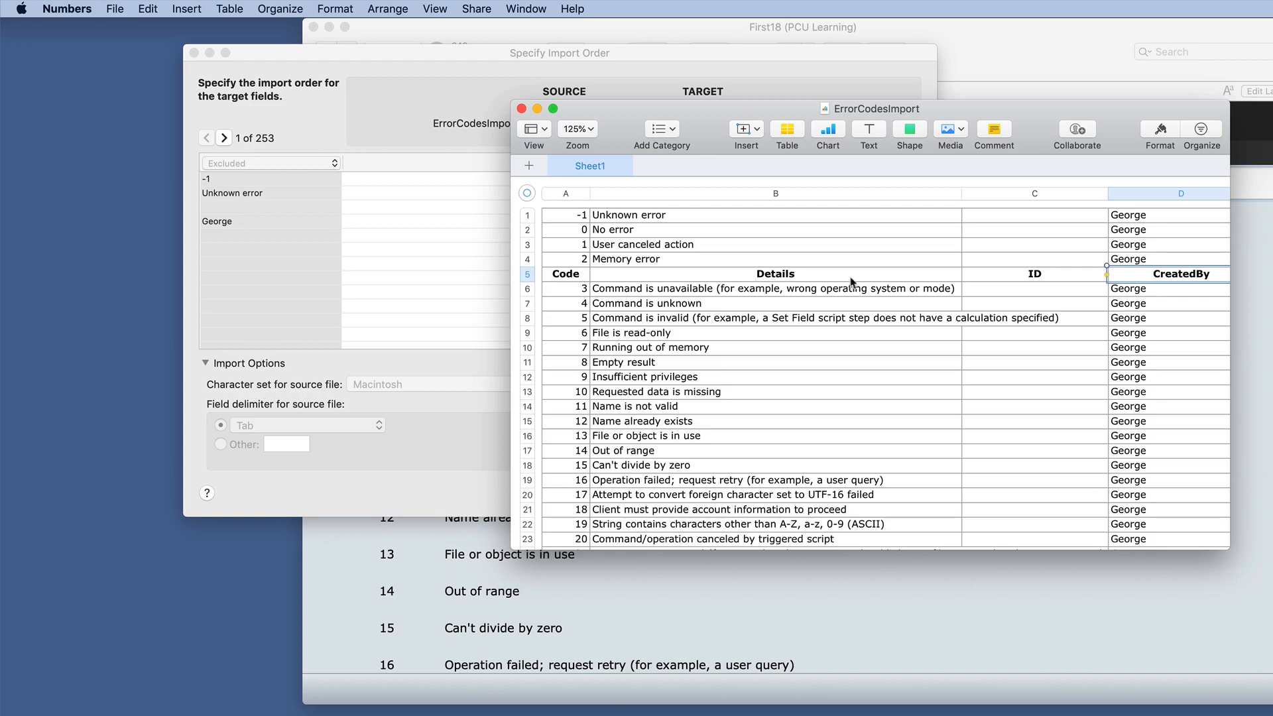
{"action": "left_click", "coordinate": [566, 279]}
{"action": "left_click", "coordinate": [578, 295]}
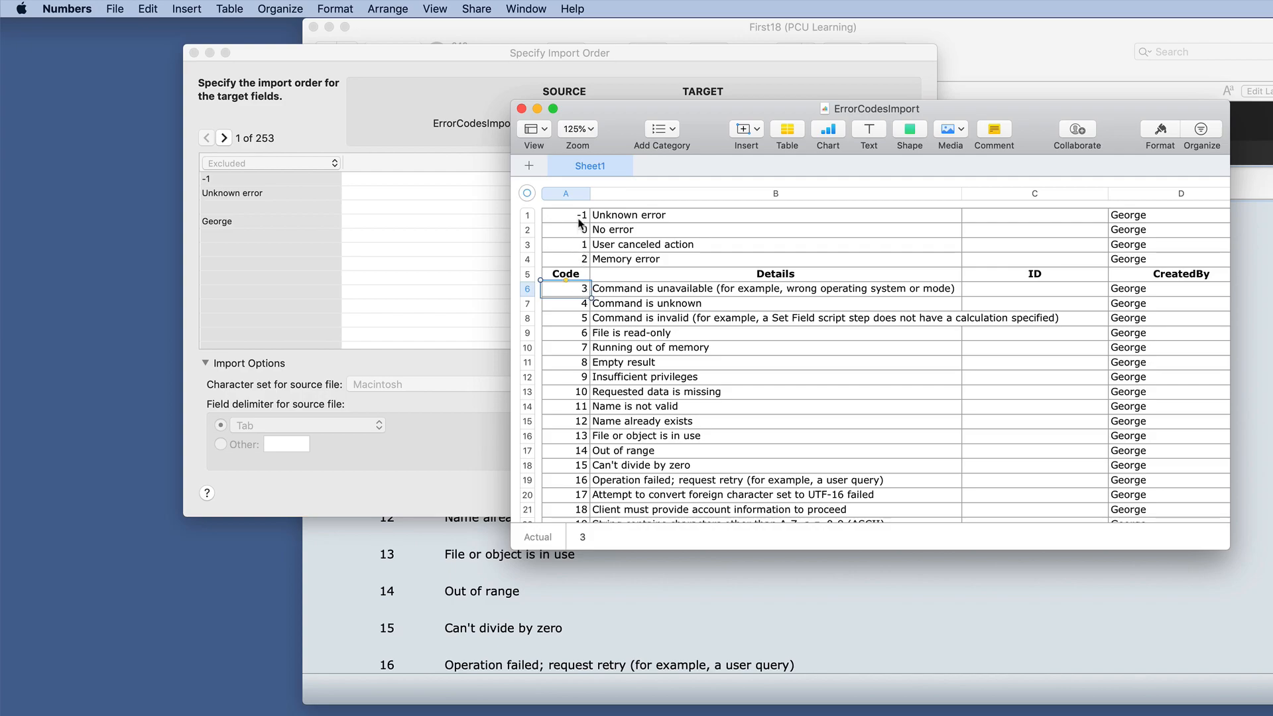
{"action": "left_click", "coordinate": [342, 60]}
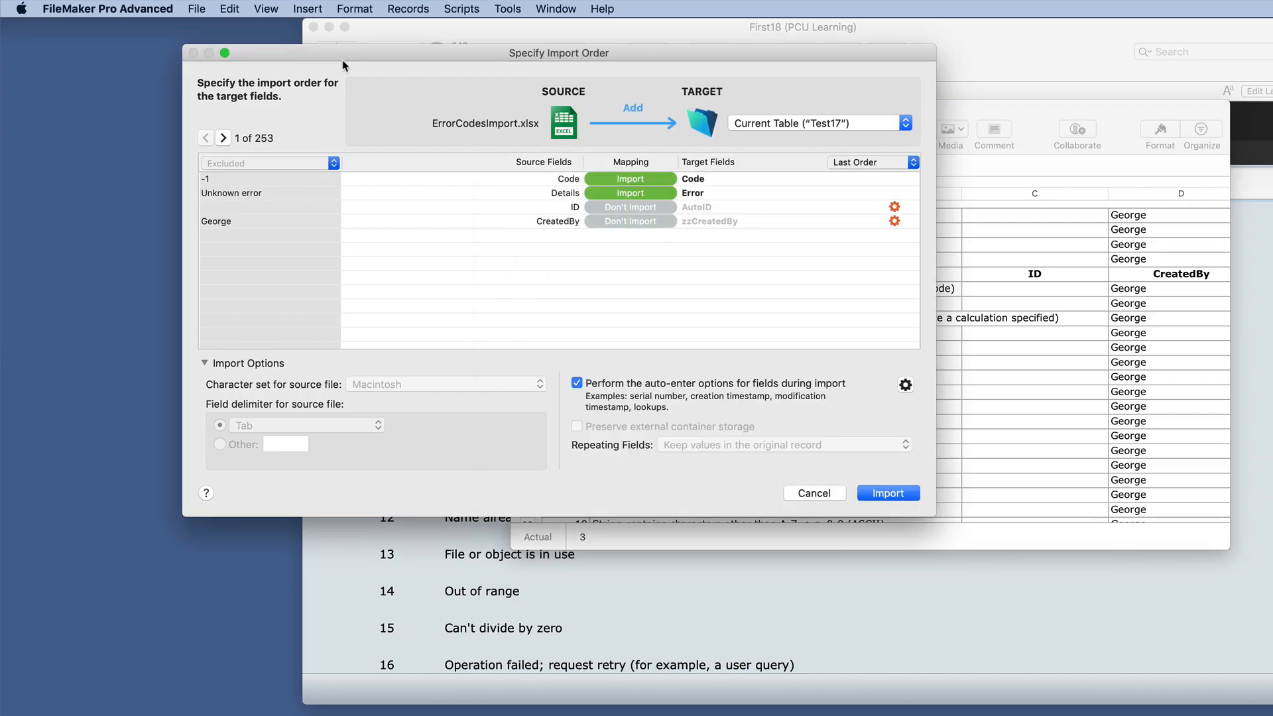
{"action": "left_click", "coordinate": [814, 493]}
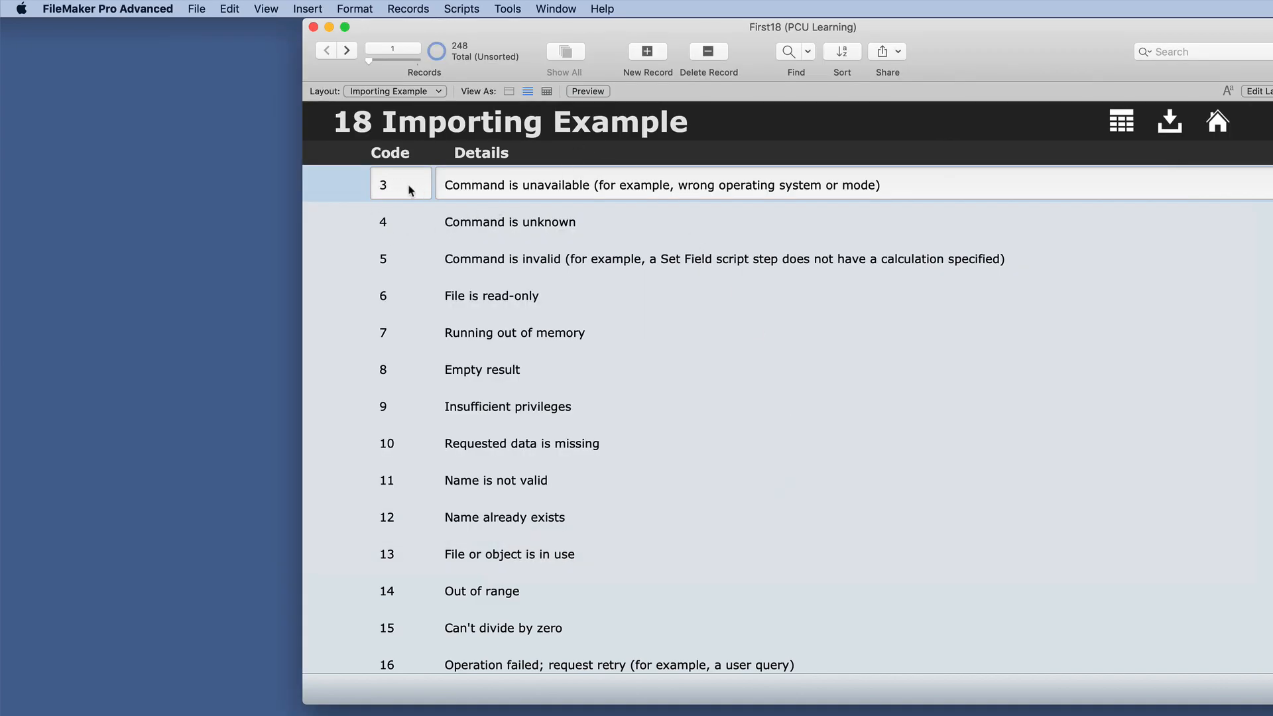
Step: Check the imported error codes against the ErrorCodesImport sheet in Numbers and close that sheet
{"action": "scroll", "coordinate": [421, 192], "scroll_direction": "down", "scroll_amount": 1}
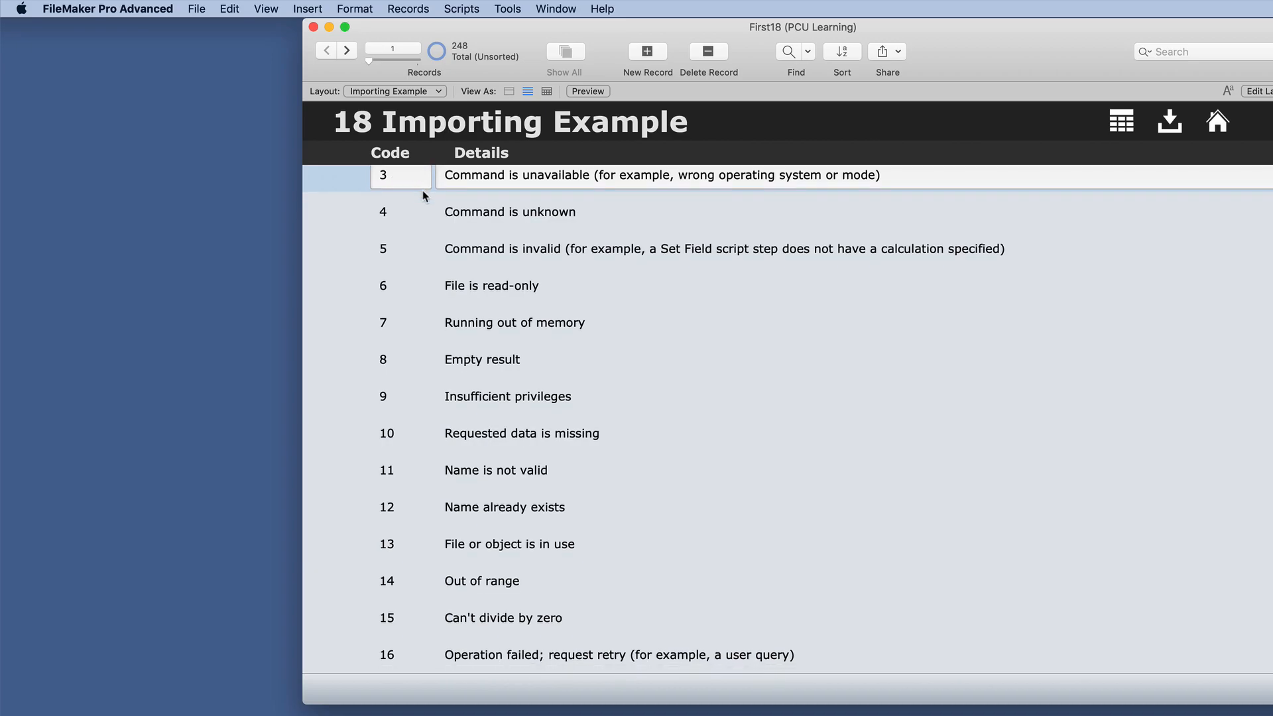
{"action": "key", "text": "super+Tab"}
{"action": "scroll", "coordinate": [584, 305], "scroll_direction": "down", "scroll_amount": 15}
{"action": "scroll", "coordinate": [590, 304], "scroll_direction": "up", "scroll_amount": 15}
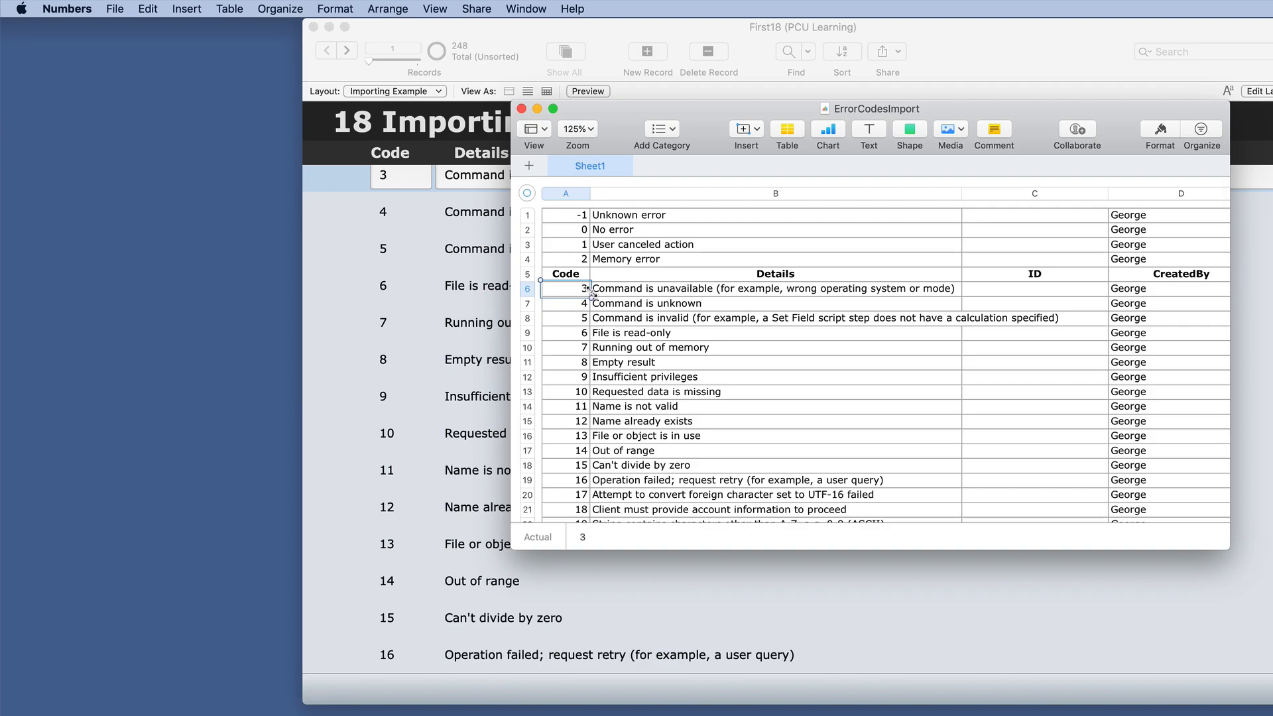
{"action": "left_click", "coordinate": [523, 107]}
{"action": "scroll", "coordinate": [696, 384], "scroll_direction": "up", "scroll_amount": 1}
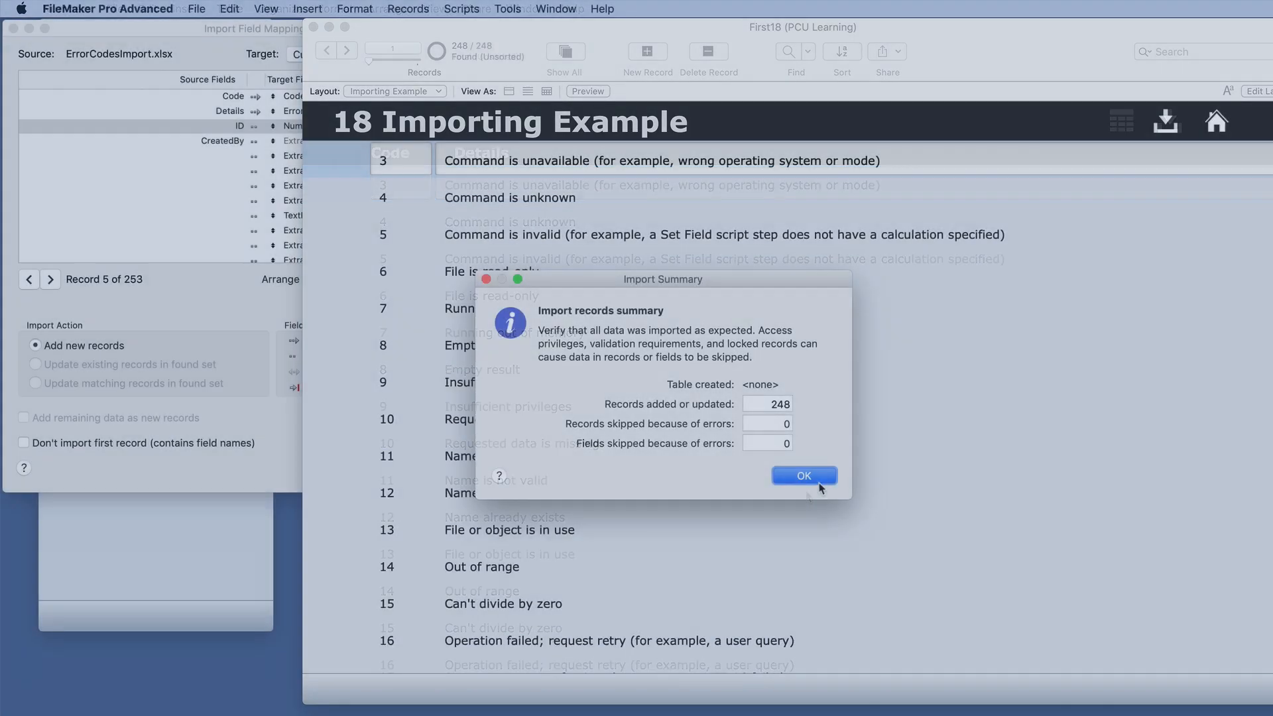
Step: Close the import summary and start a new import of the Import Delimiter example plain text file, with all available file types shown
{"action": "left_click", "coordinate": [806, 475]}
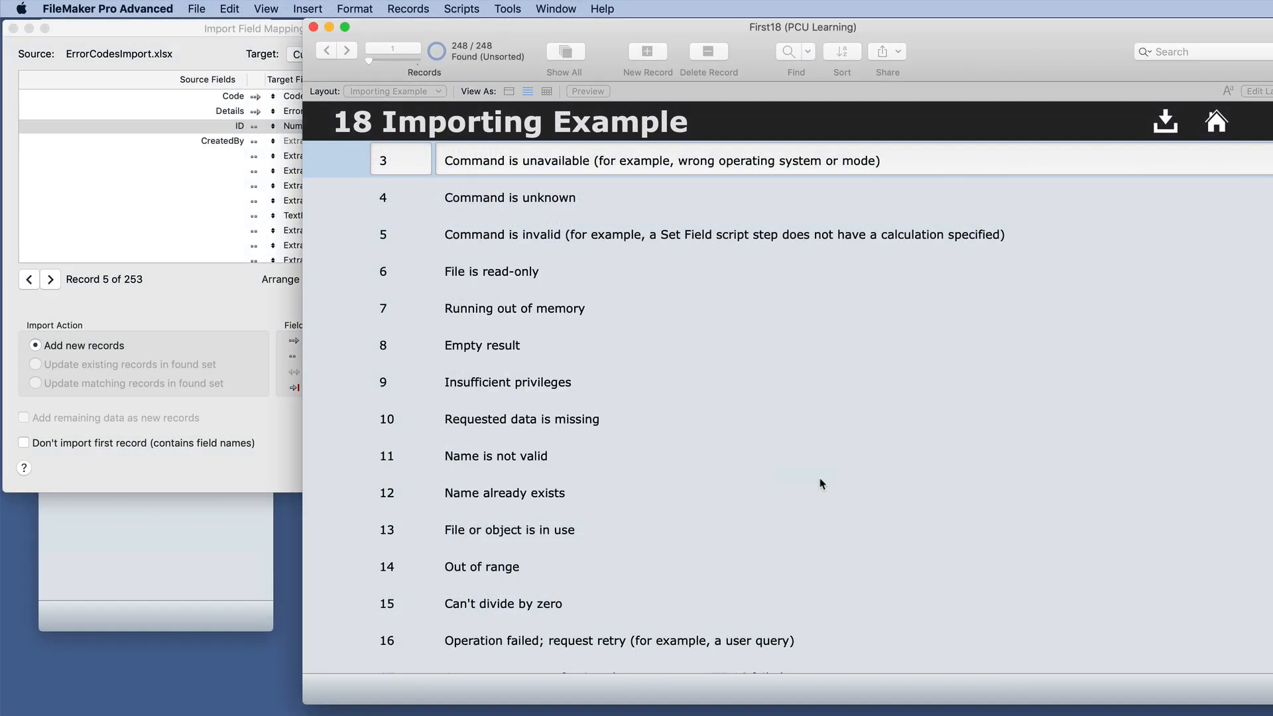
{"action": "left_click", "coordinate": [199, 7]}
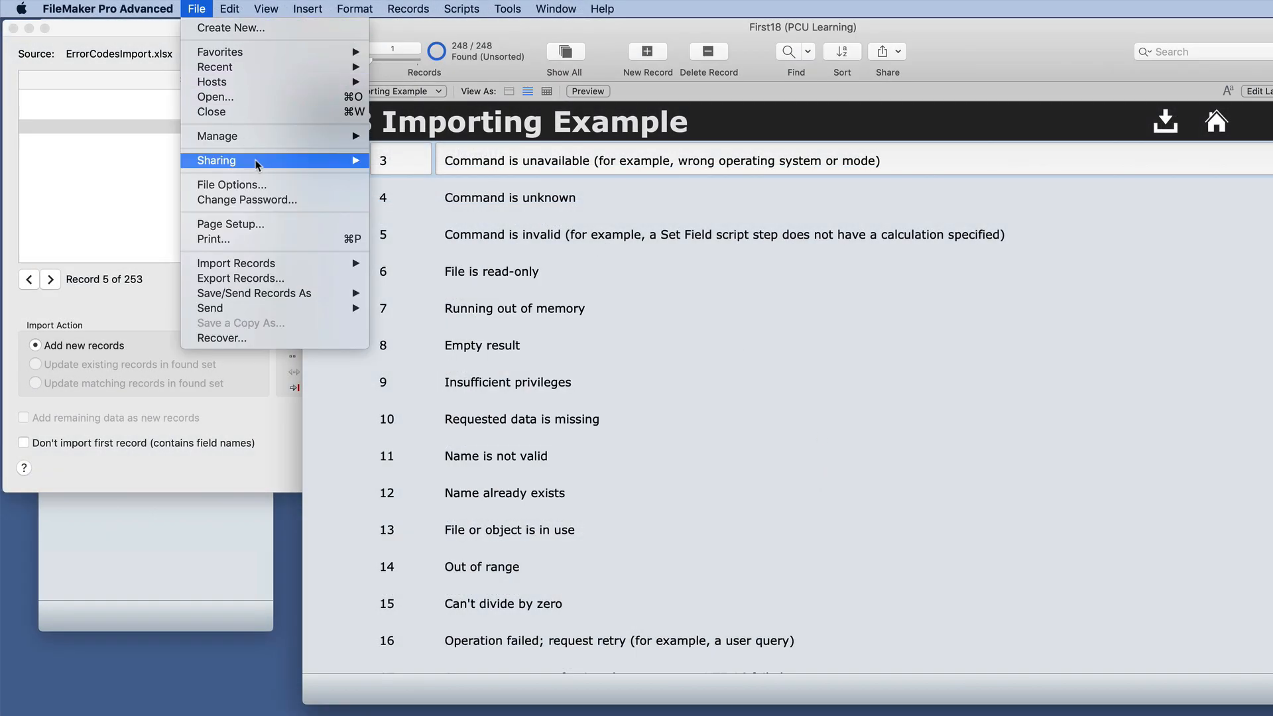
{"action": "mouse_move", "coordinate": [252, 264]}
{"action": "left_click", "coordinate": [392, 265]}
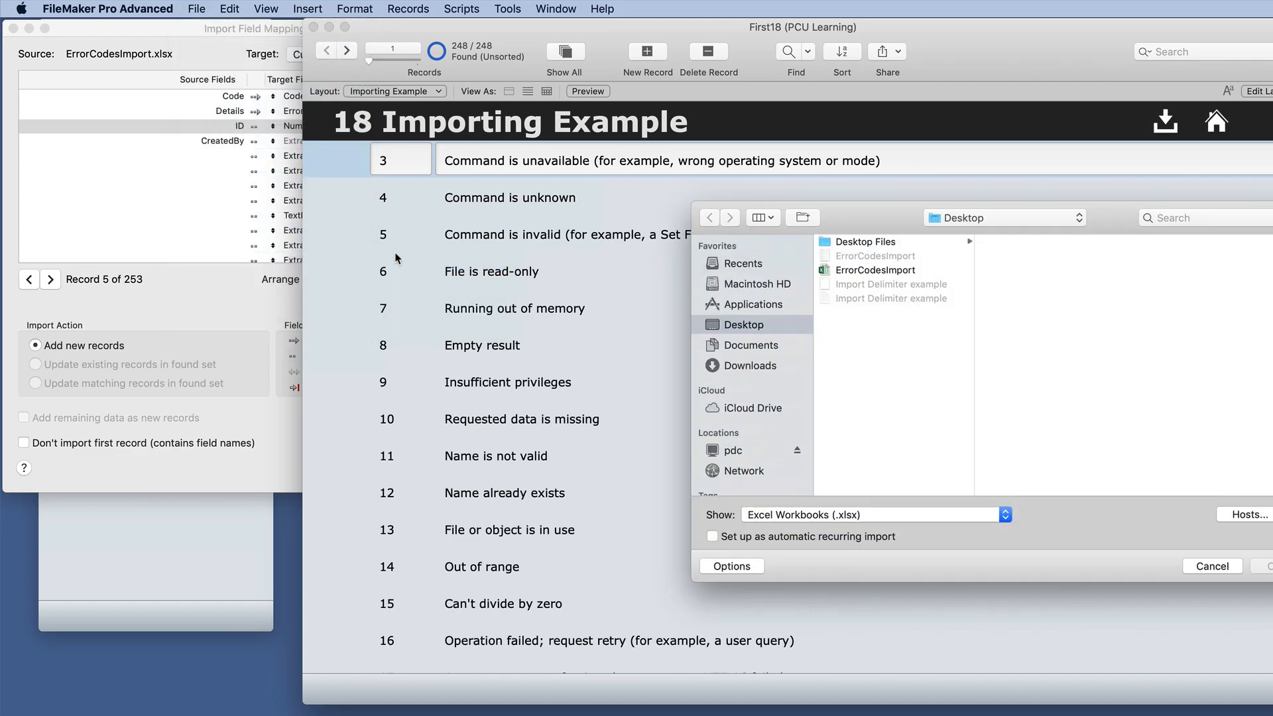
{"action": "left_click", "coordinate": [786, 515]}
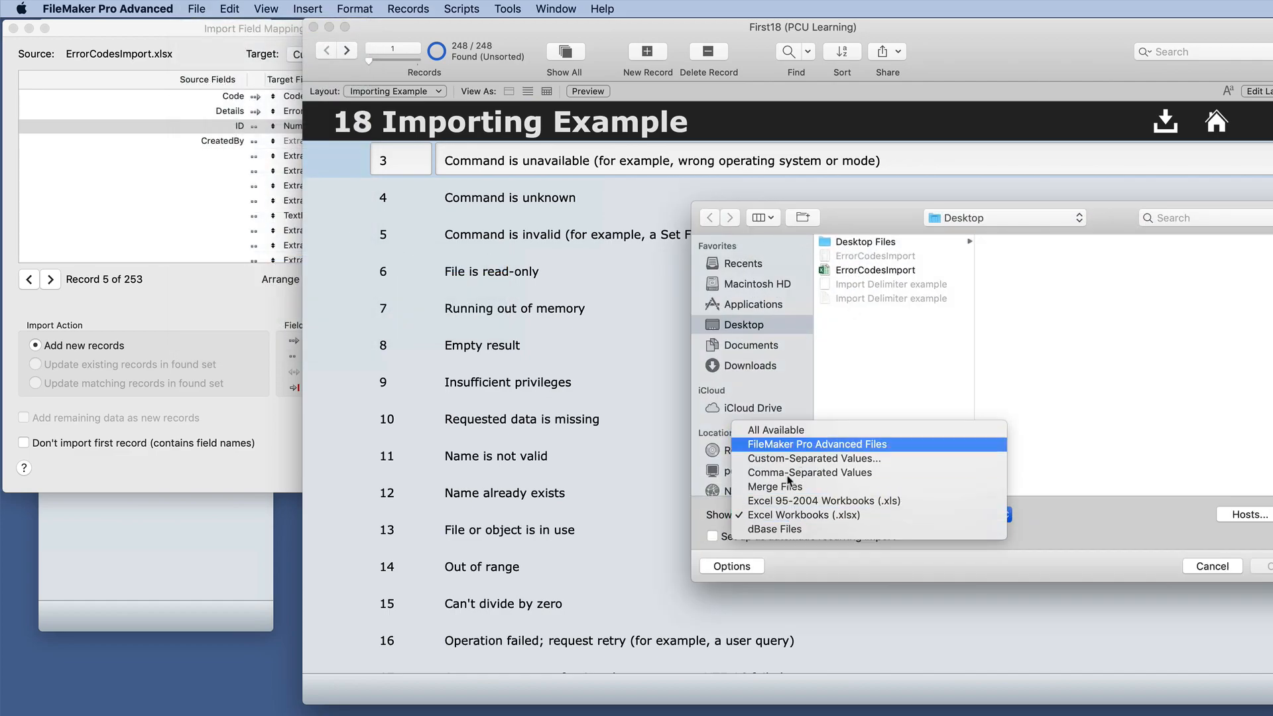
{"action": "left_click", "coordinate": [783, 430]}
{"action": "left_click", "coordinate": [882, 285]}
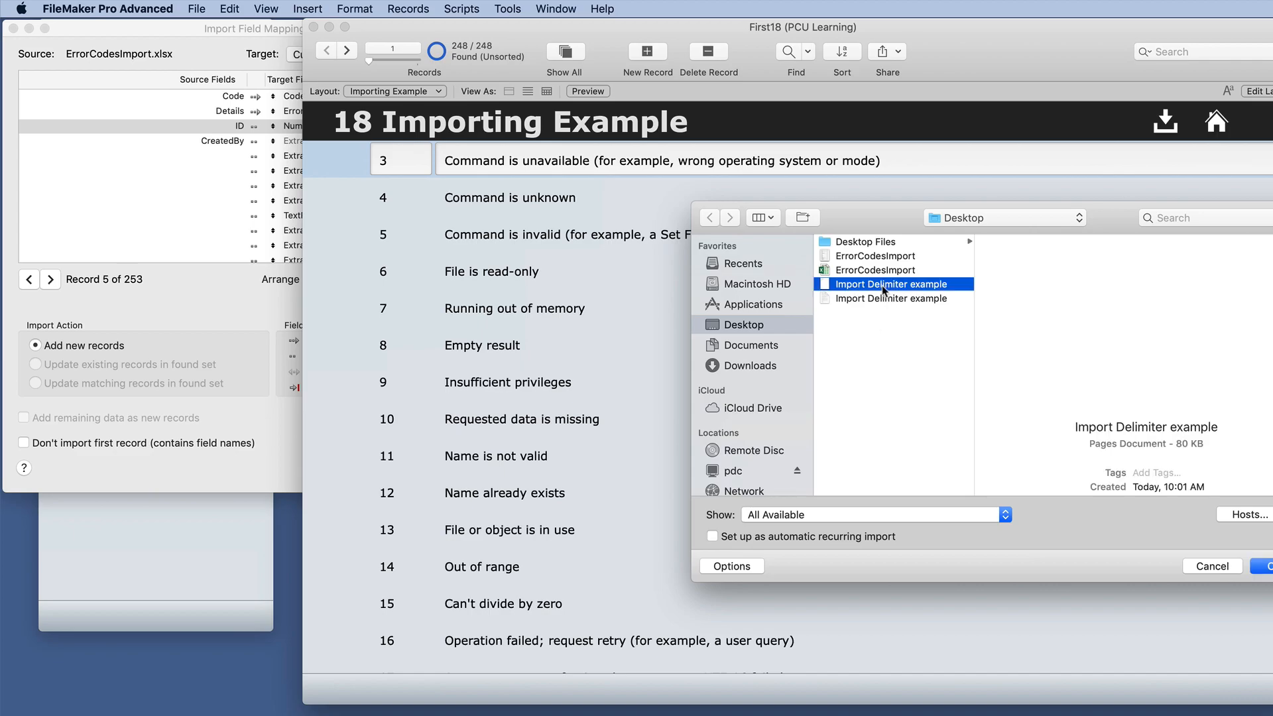
{"action": "left_click", "coordinate": [882, 300]}
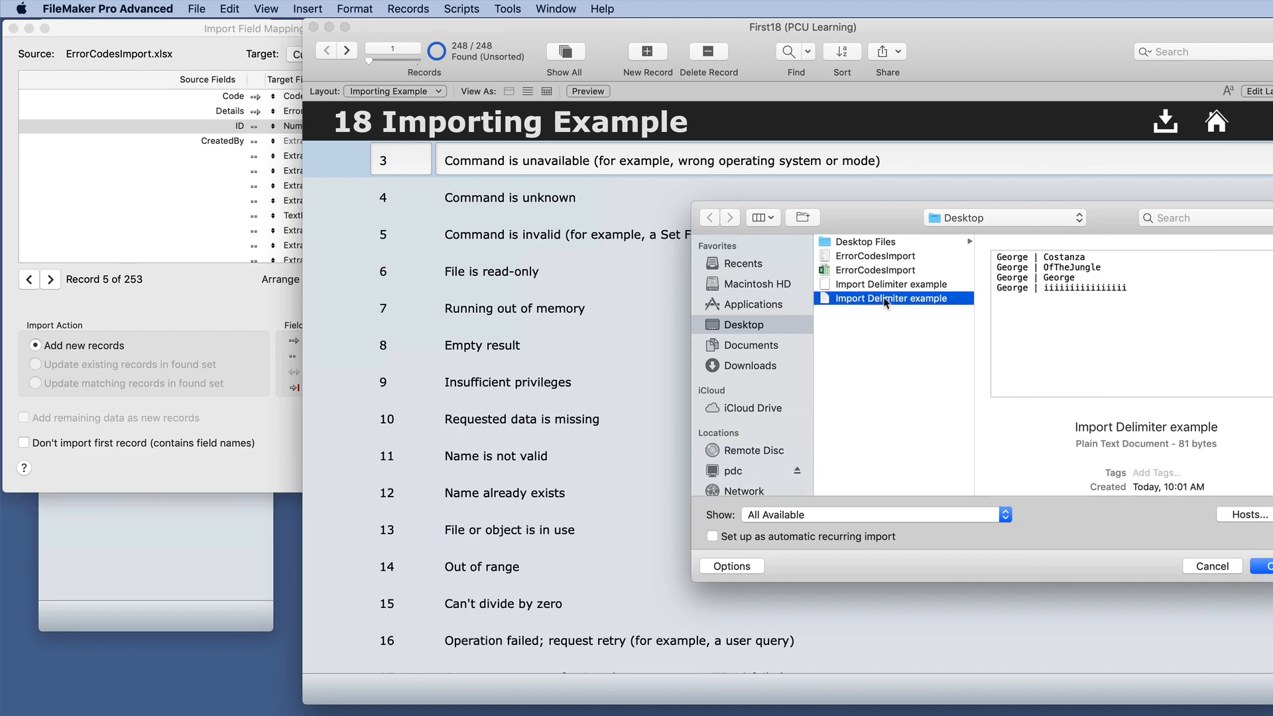
{"action": "left_click", "coordinate": [1260, 566]}
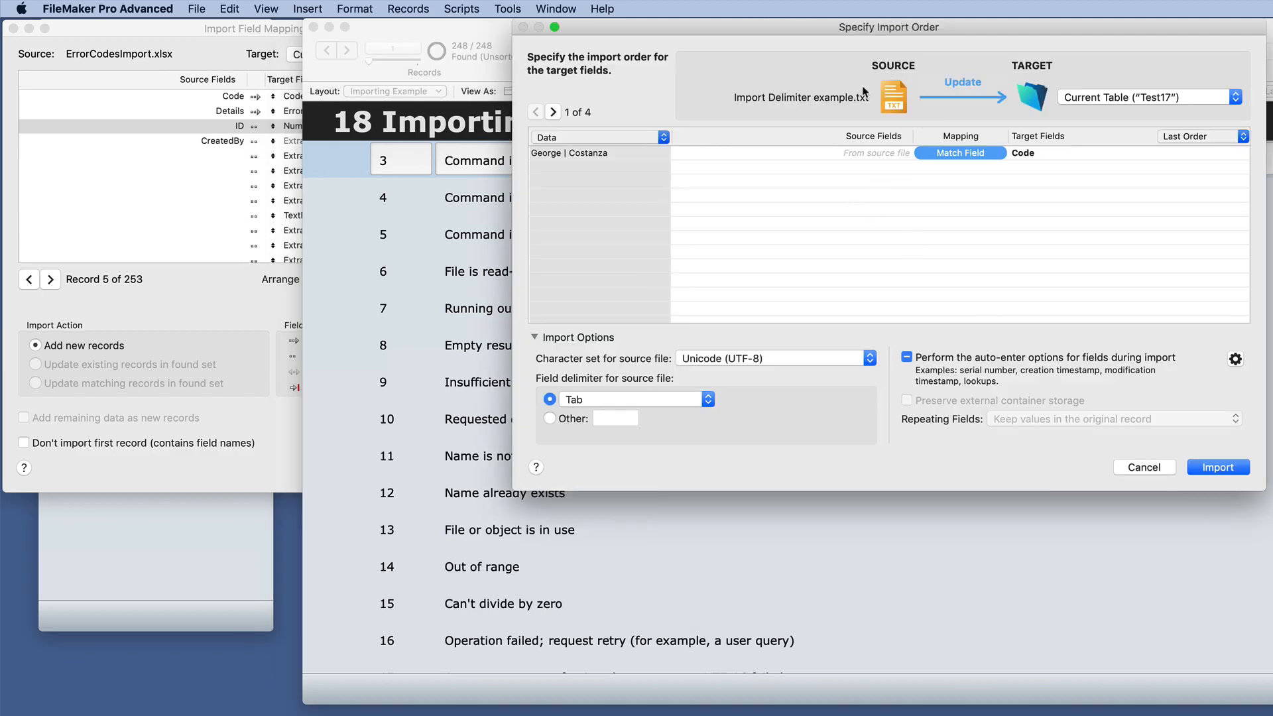
Step: Set the import action to Add so the source data creates new records in the target table
{"action": "left_click", "coordinate": [950, 86]}
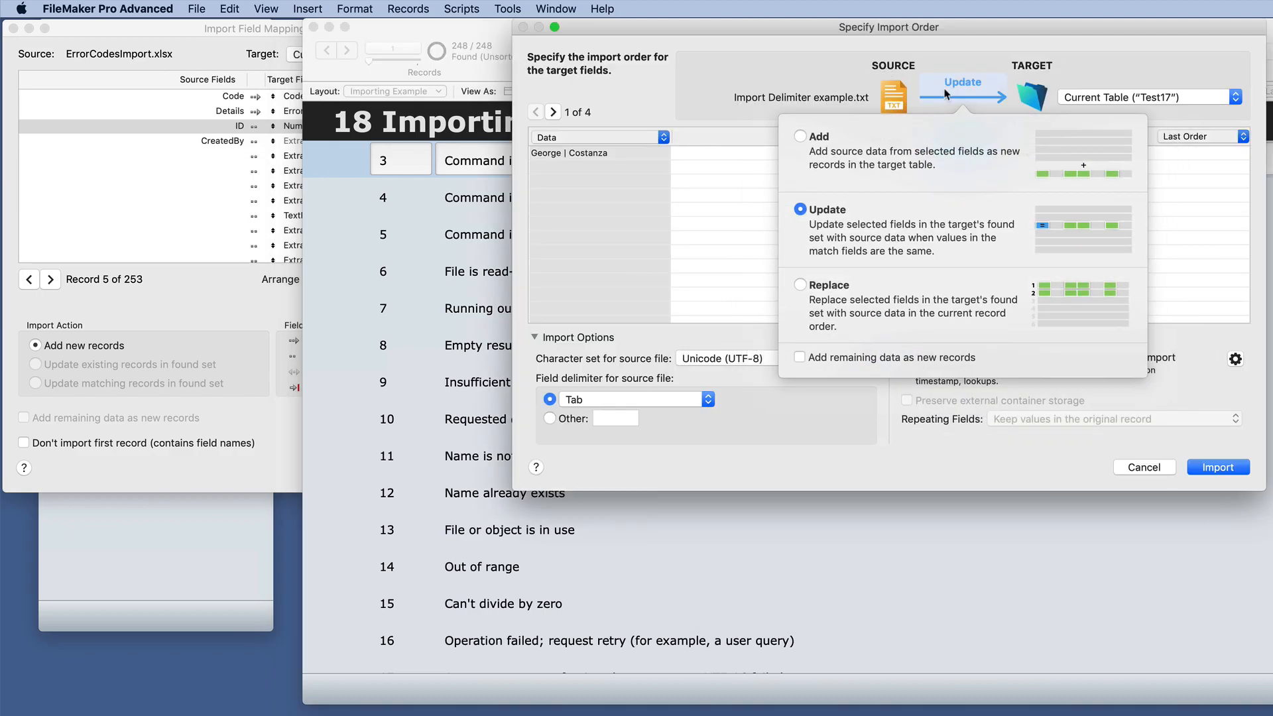
{"action": "left_click", "coordinate": [801, 137]}
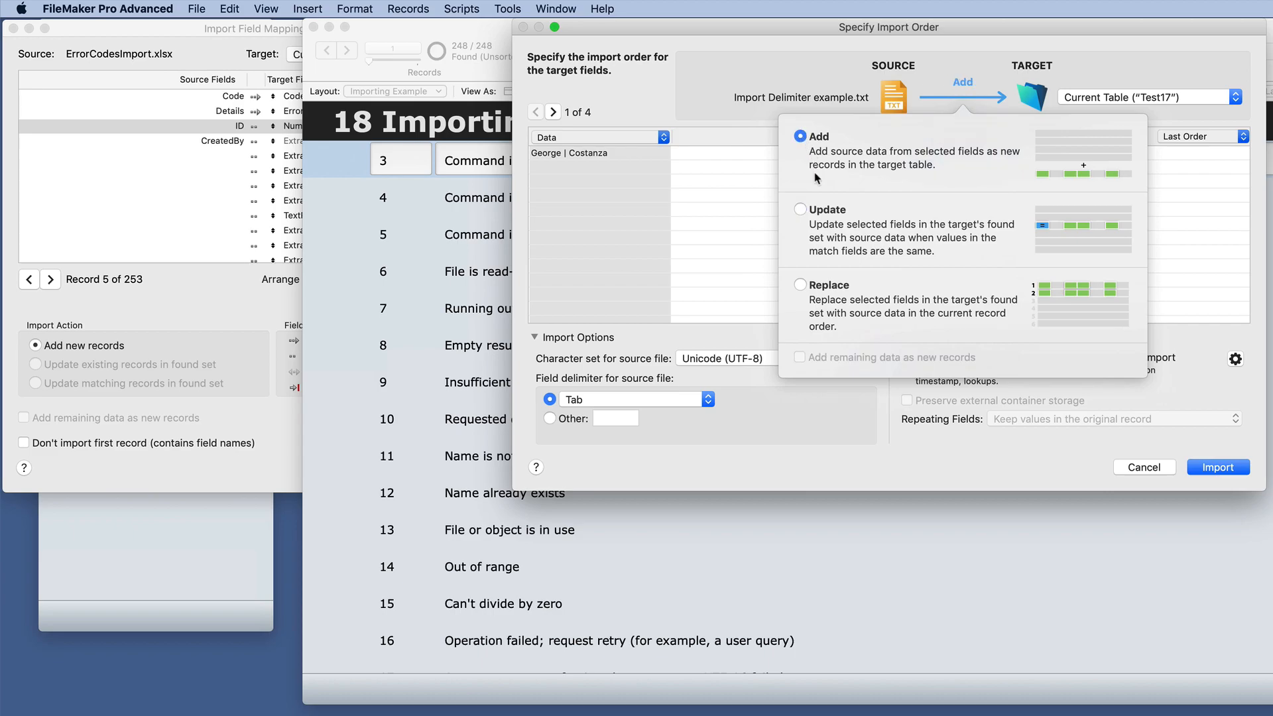
{"action": "left_click", "coordinate": [746, 142]}
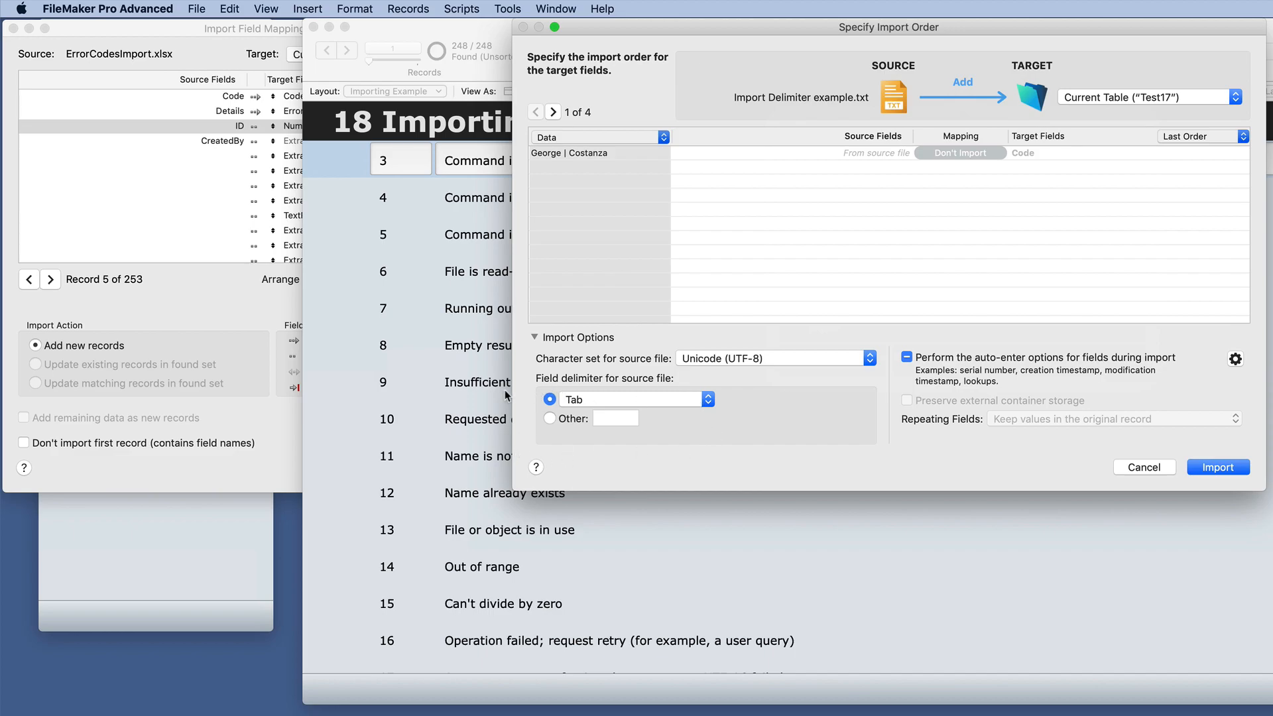
Step: Try Space, Semicolon and Comma as the field delimiter, paging through the source records to see how they split
{"action": "left_click", "coordinate": [574, 400]}
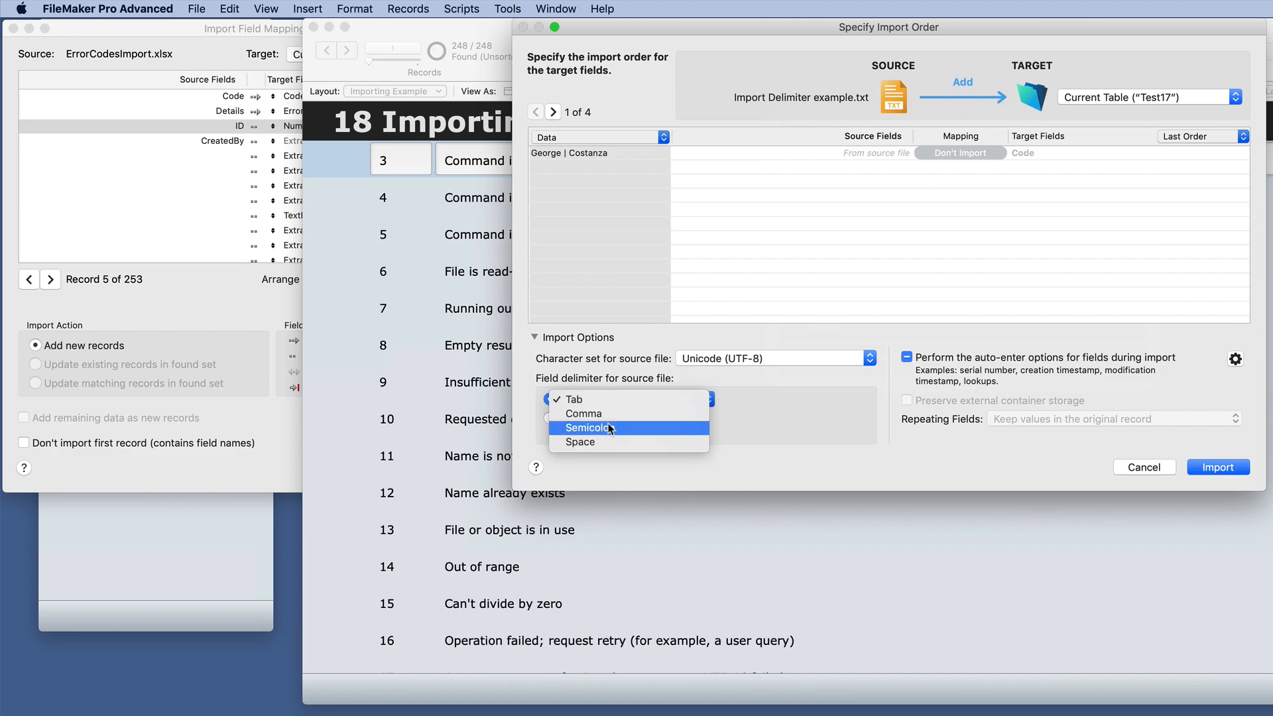
{"action": "left_click", "coordinate": [592, 442]}
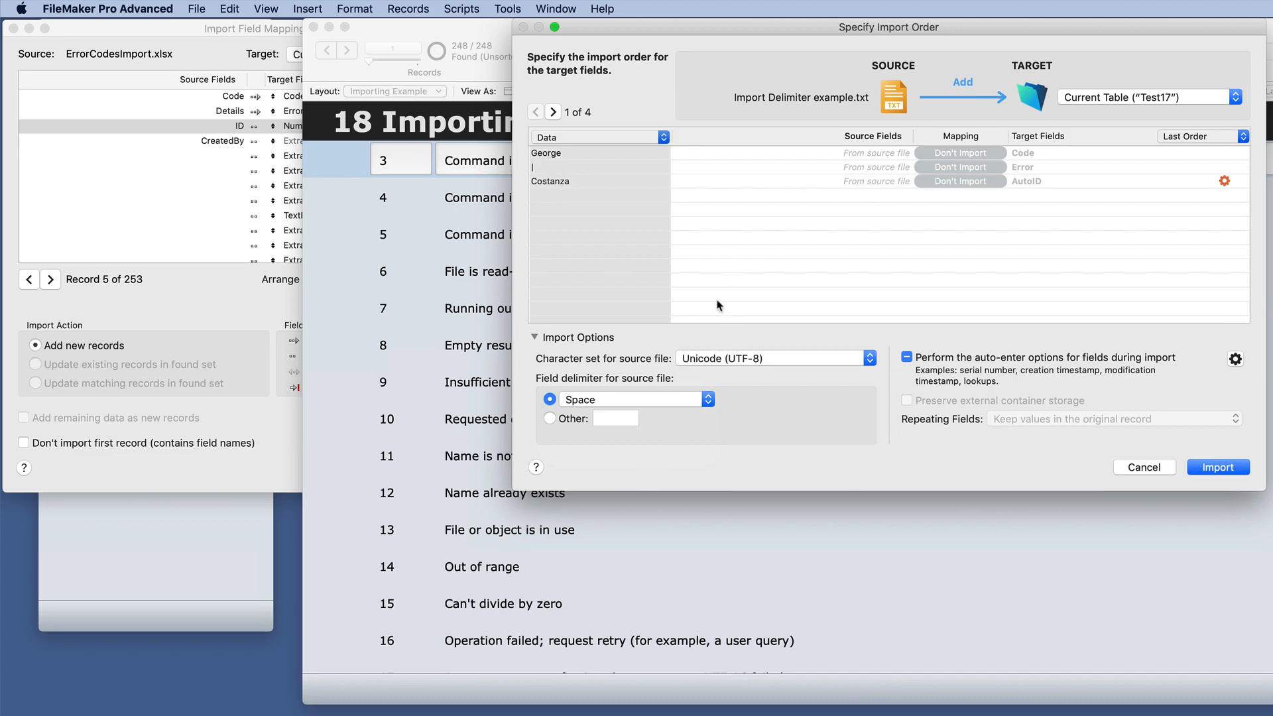
{"action": "left_click", "coordinate": [615, 399]}
{"action": "left_click", "coordinate": [614, 382]}
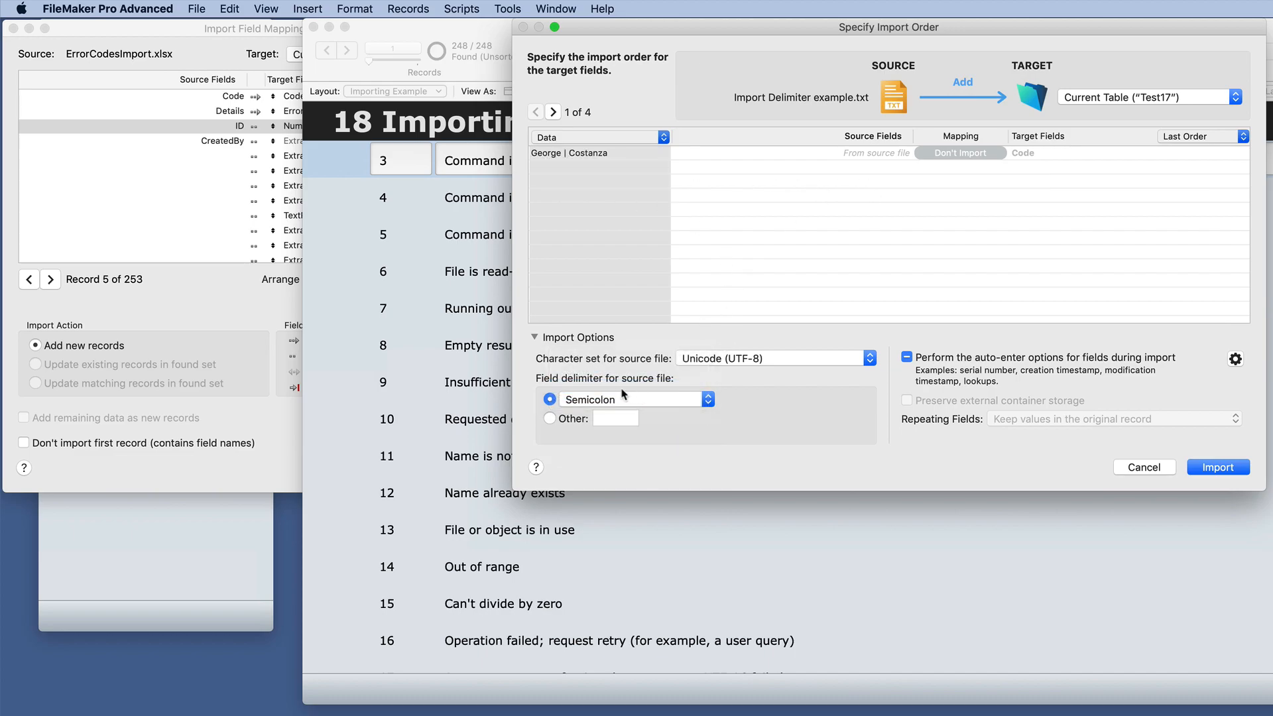
{"action": "left_click", "coordinate": [555, 112]}
{"action": "left_click", "coordinate": [554, 111]}
{"action": "left_click", "coordinate": [555, 112]}
{"action": "left_click", "coordinate": [534, 112]}
{"action": "left_click", "coordinate": [533, 111]}
{"action": "left_click", "coordinate": [533, 112]}
{"action": "left_click", "coordinate": [619, 400]}
{"action": "left_click", "coordinate": [614, 388]}
{"action": "left_click", "coordinate": [555, 112]}
{"action": "left_click", "coordinate": [534, 113]}
Step: Set a custom field delimiter of "|" and page through the source data to the last record
{"action": "left_click", "coordinate": [550, 419]}
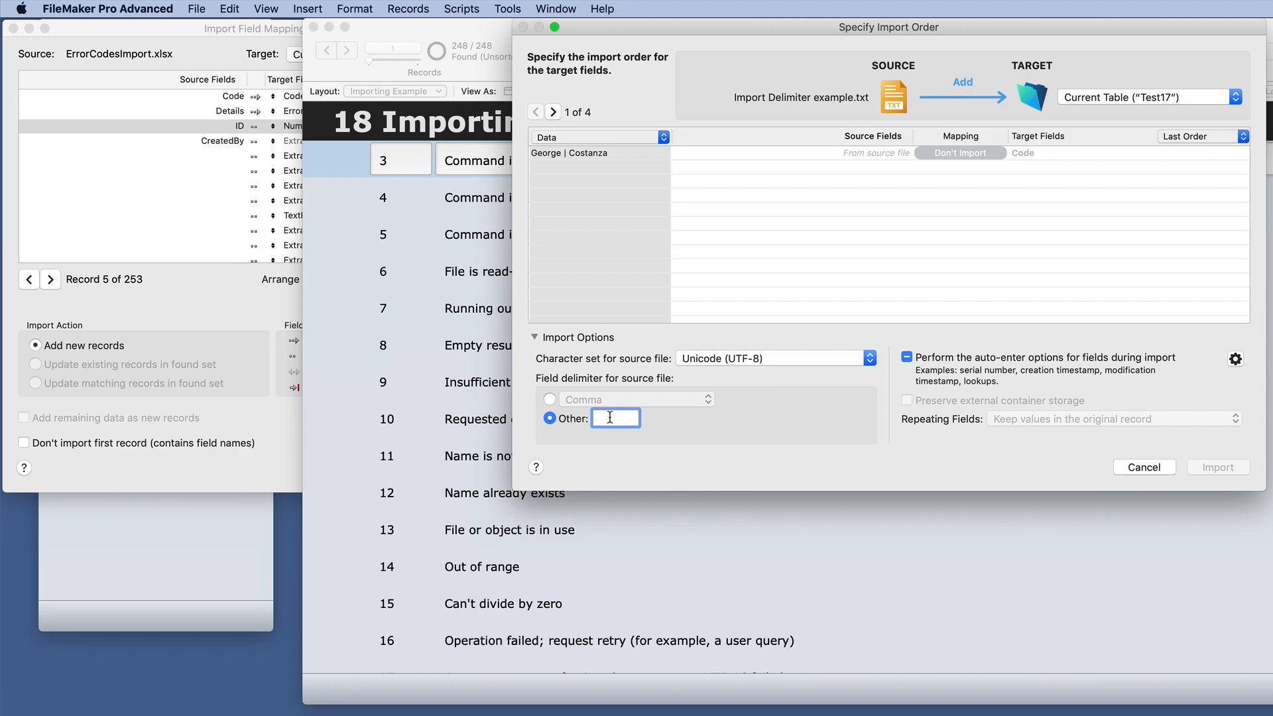
{"action": "type", "text": "|"}
{"action": "left_click", "coordinate": [554, 112]}
{"action": "left_click", "coordinate": [554, 112]}
{"action": "left_click", "coordinate": [553, 112]}
Step: Mark the first source field for import and map it to ExtraField2
{"action": "left_click", "coordinate": [954, 149]}
{"action": "left_click", "coordinate": [929, 186]}
{"action": "left_click", "coordinate": [1043, 156]}
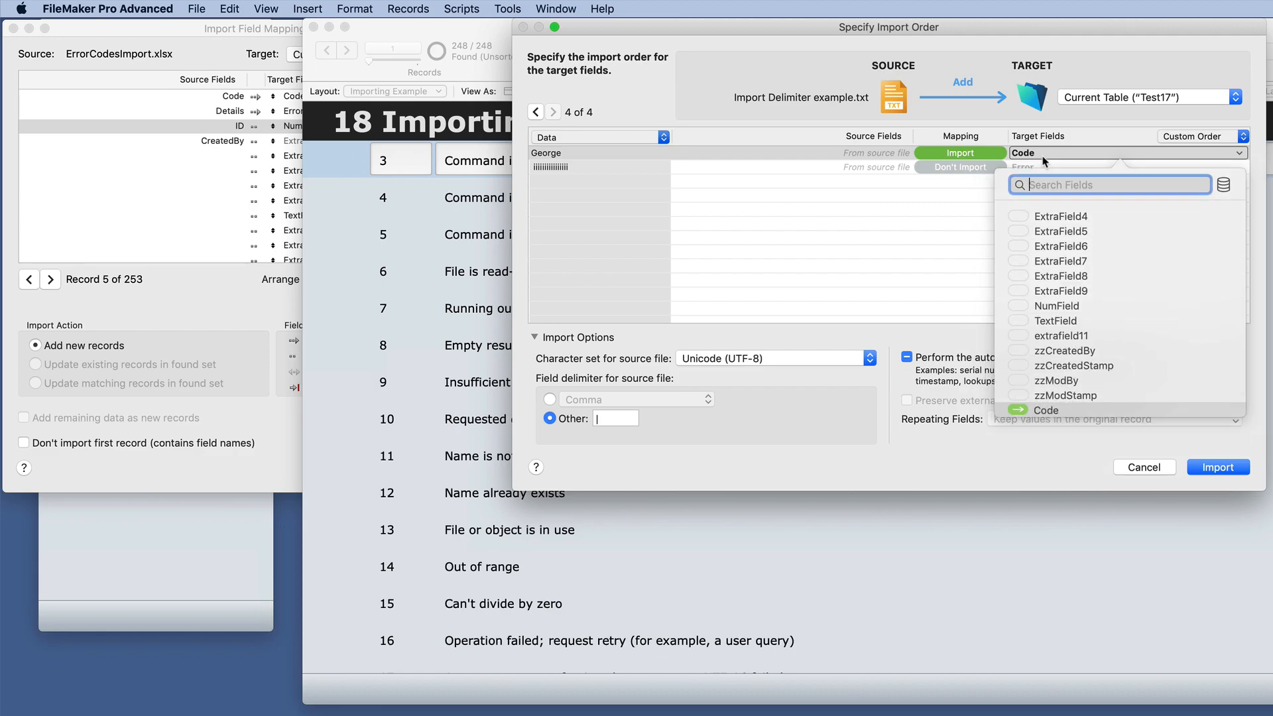
{"action": "scroll", "coordinate": [1061, 265], "scroll_direction": "up", "scroll_amount": 5}
{"action": "left_click", "coordinate": [1074, 269]}
Step: Mark the second source field for import and map it to ExtraField3
{"action": "left_click", "coordinate": [980, 167]}
{"action": "left_click", "coordinate": [949, 185]}
{"action": "left_click", "coordinate": [1061, 167]}
{"action": "scroll", "coordinate": [1080, 398], "scroll_direction": "down", "scroll_amount": 3}
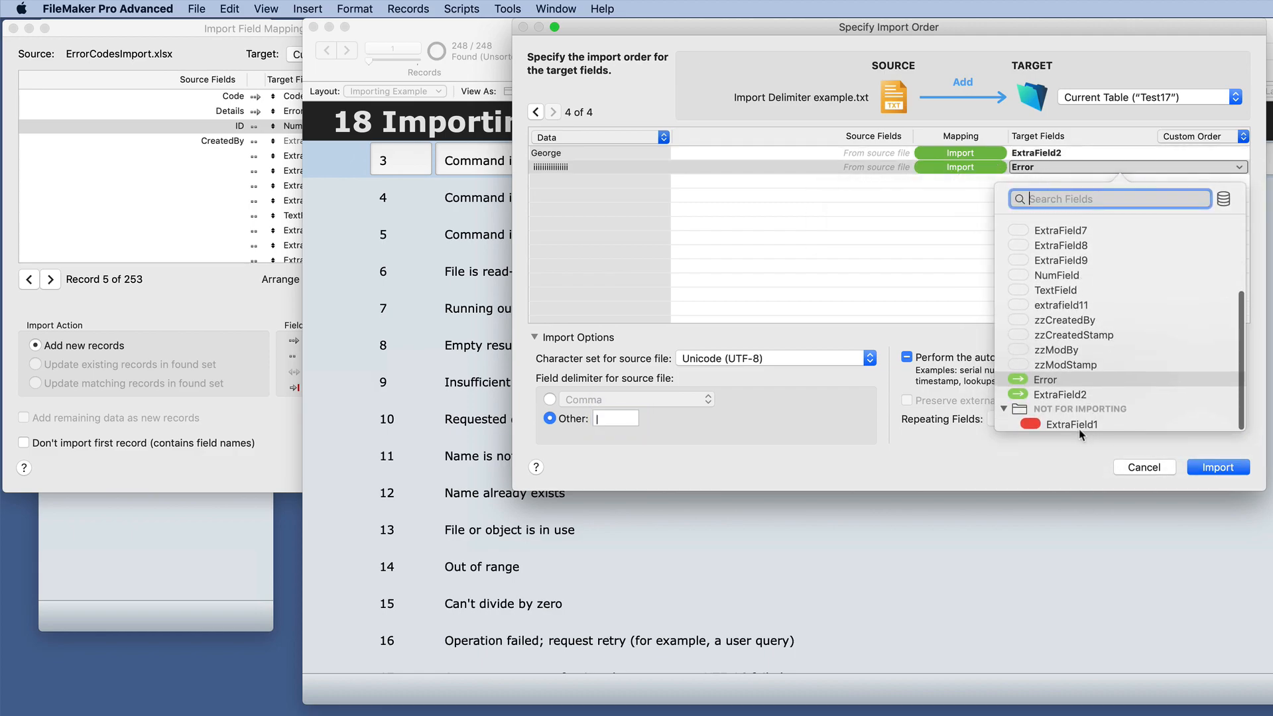
{"action": "scroll", "coordinate": [1077, 233], "scroll_direction": "up", "scroll_amount": 3}
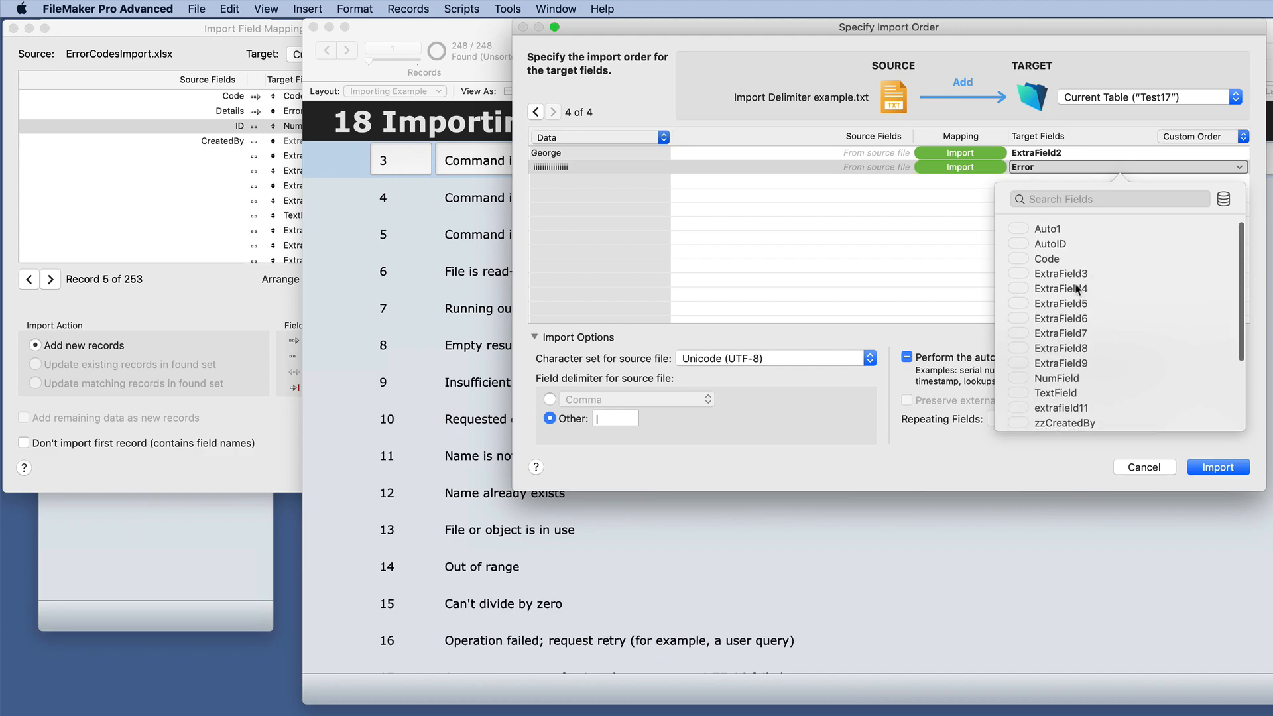
{"action": "left_click", "coordinate": [1076, 274]}
Step: Review the per-field auto-enter options, turn auto-enter on and back off for all fields, and run the import
{"action": "left_click", "coordinate": [1236, 359]}
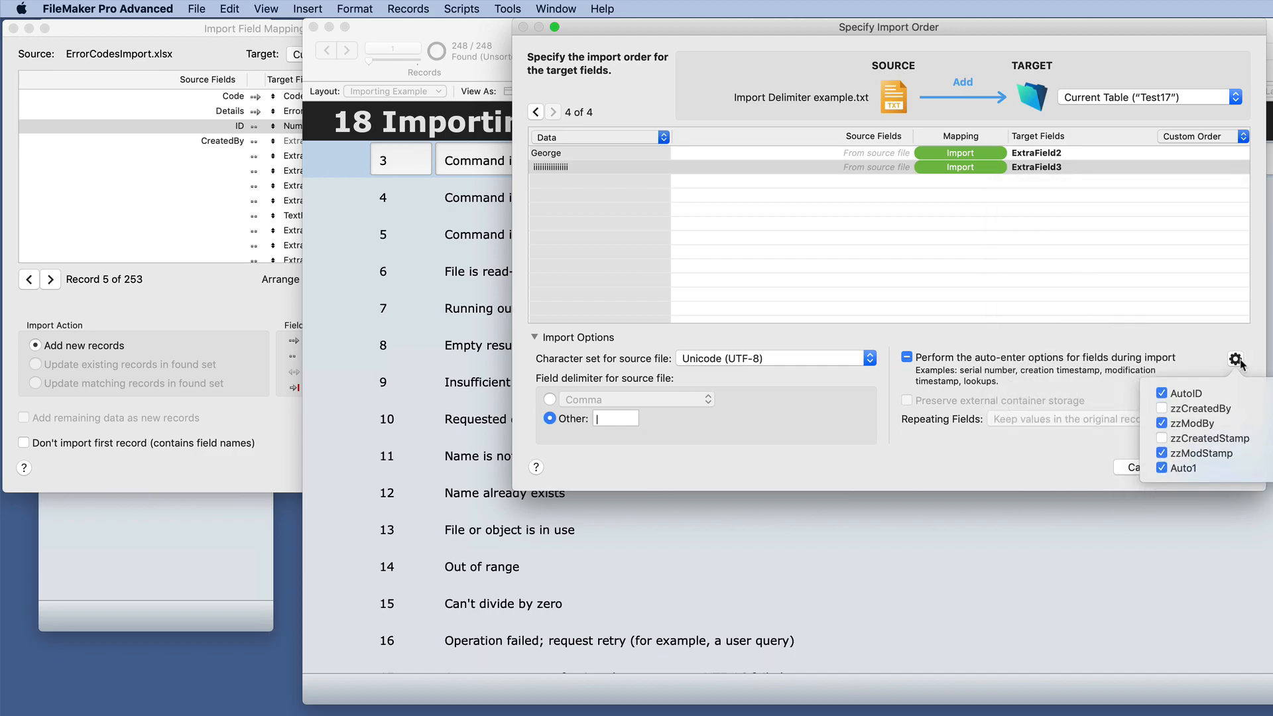
{"action": "left_click", "coordinate": [1133, 353]}
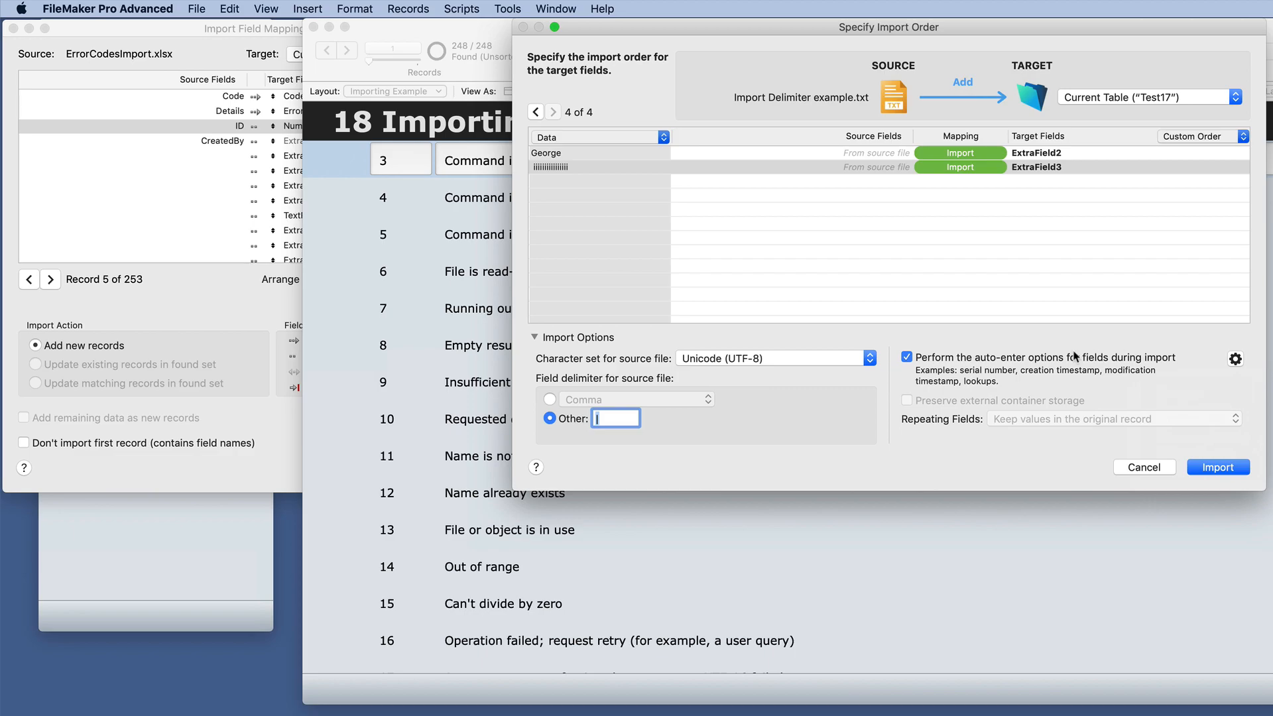
{"action": "left_click", "coordinate": [907, 358]}
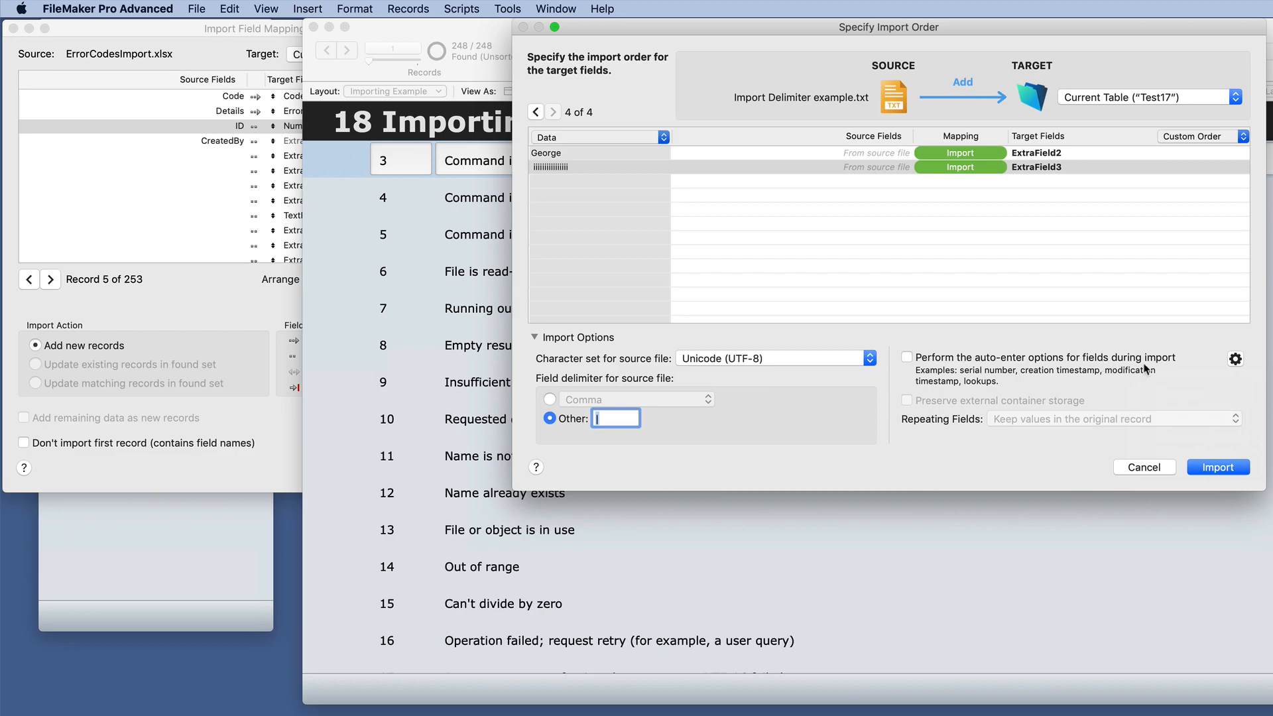
{"action": "left_click", "coordinate": [1236, 359]}
{"action": "left_click", "coordinate": [1203, 344]}
{"action": "left_click", "coordinate": [1220, 467]}
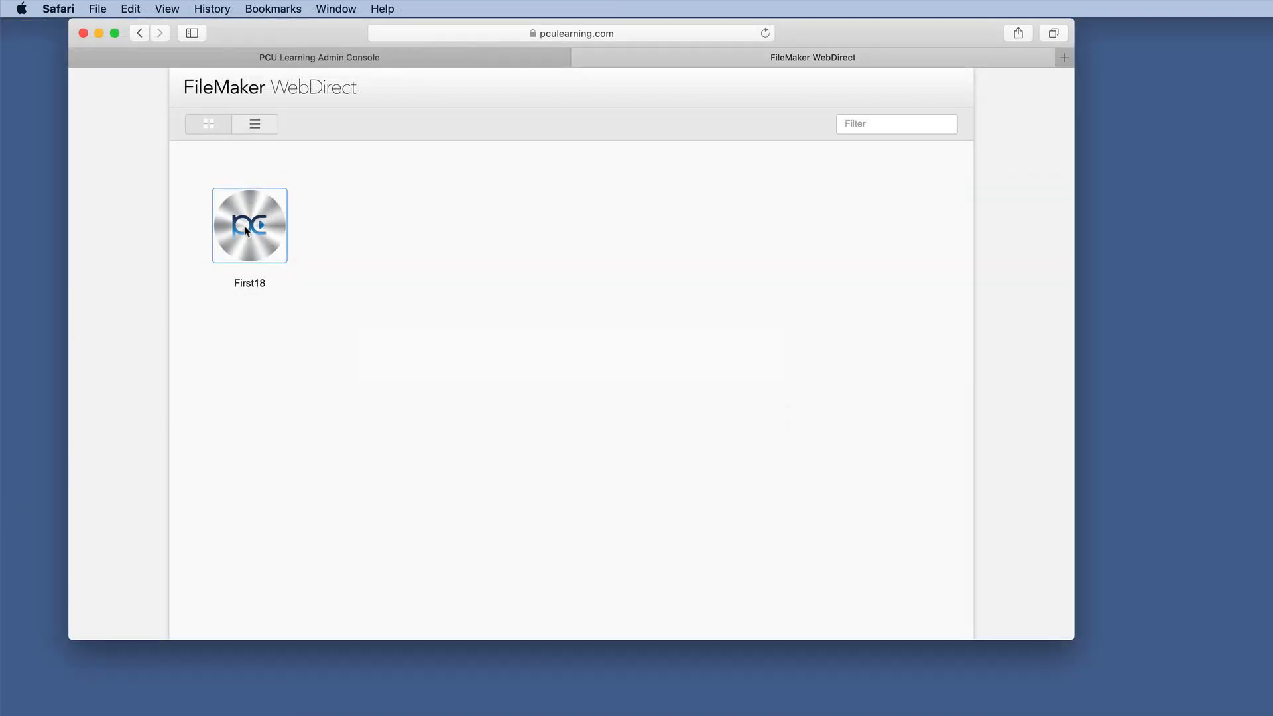
Step: In Safari, open First18 in FileMaker WebDirect with the saved account name and password and go to the Pro Advanced Import Dialog example
{"action": "left_click", "coordinate": [246, 227]}
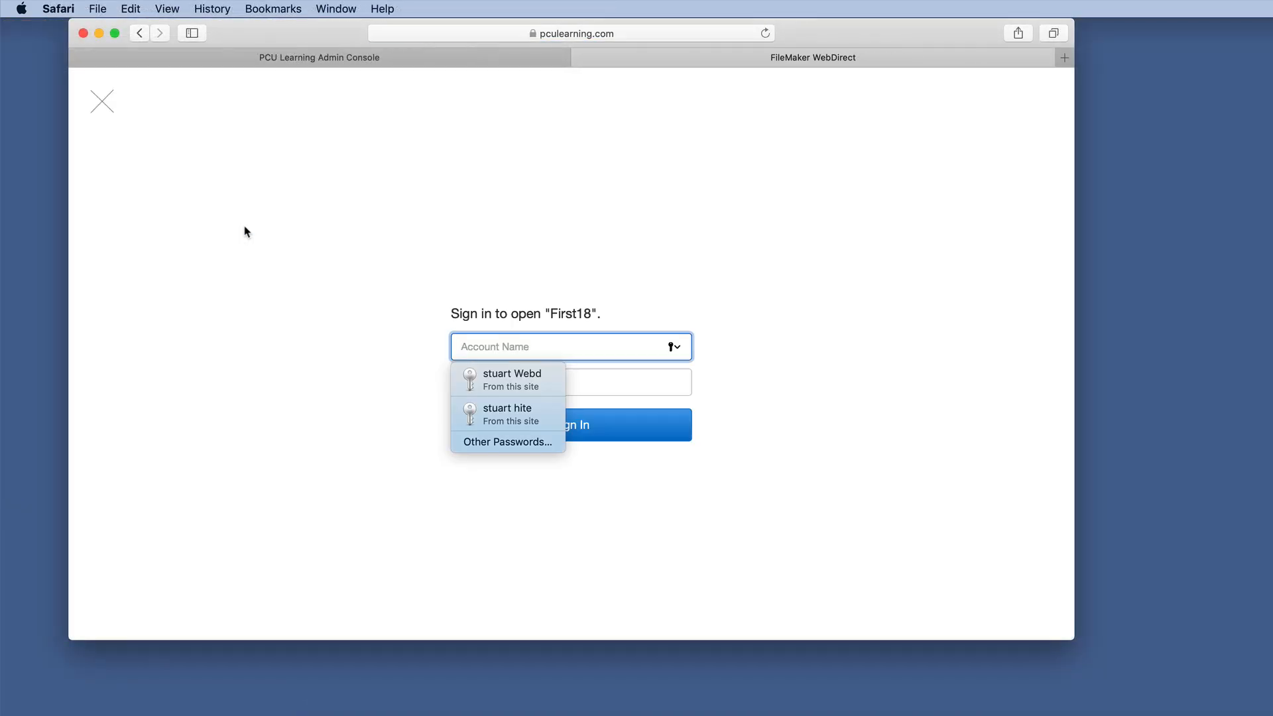
{"action": "left_click", "coordinate": [514, 379]}
{"action": "left_click", "coordinate": [564, 426]}
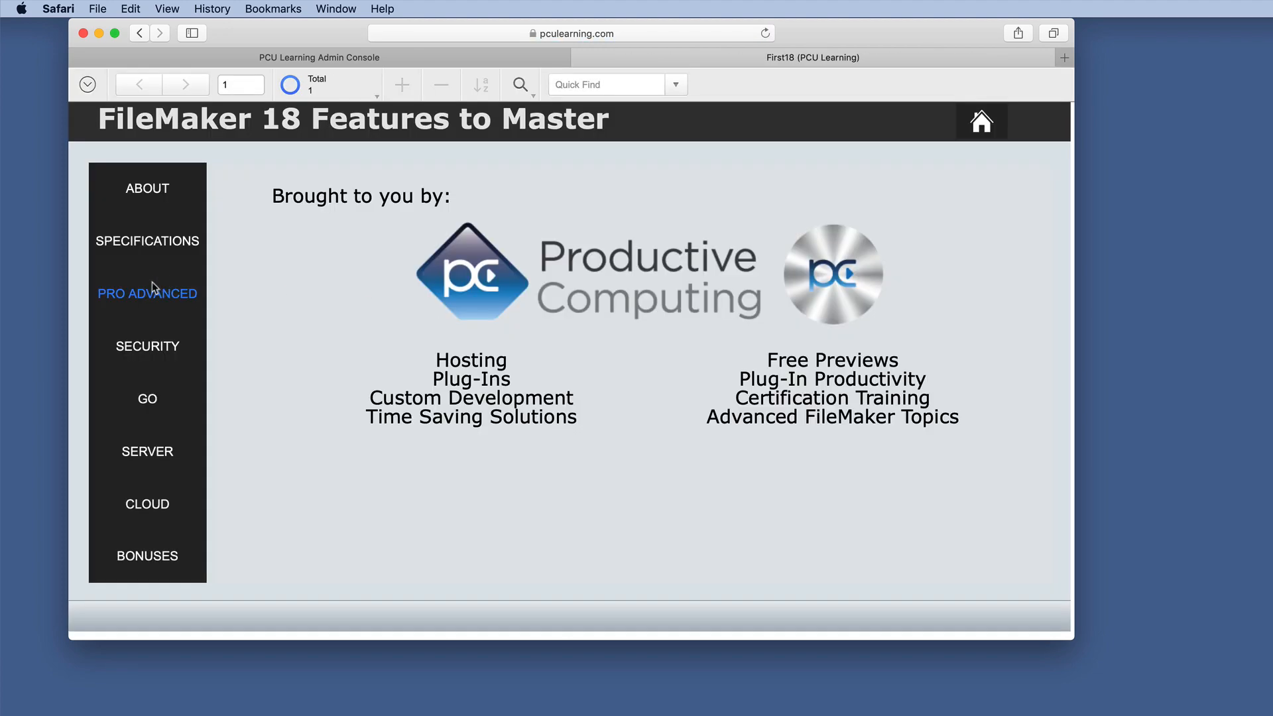
{"action": "left_click", "coordinate": [152, 291]}
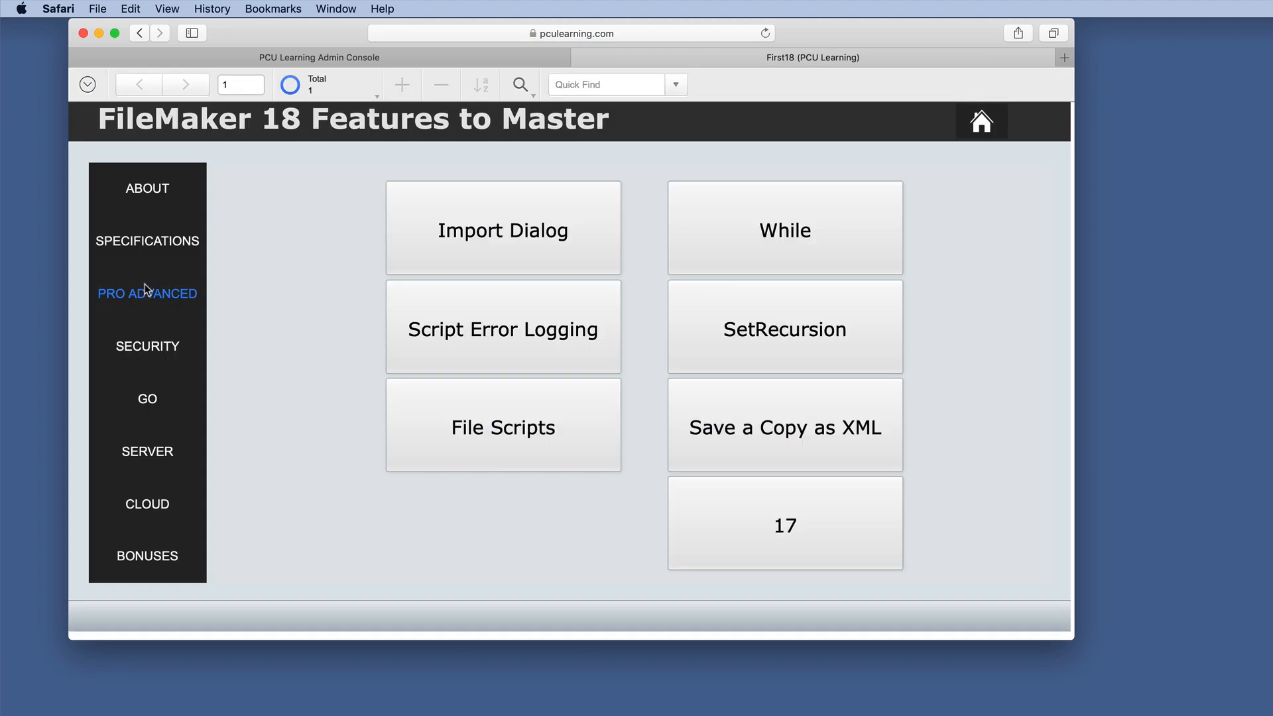
{"action": "left_click", "coordinate": [529, 229]}
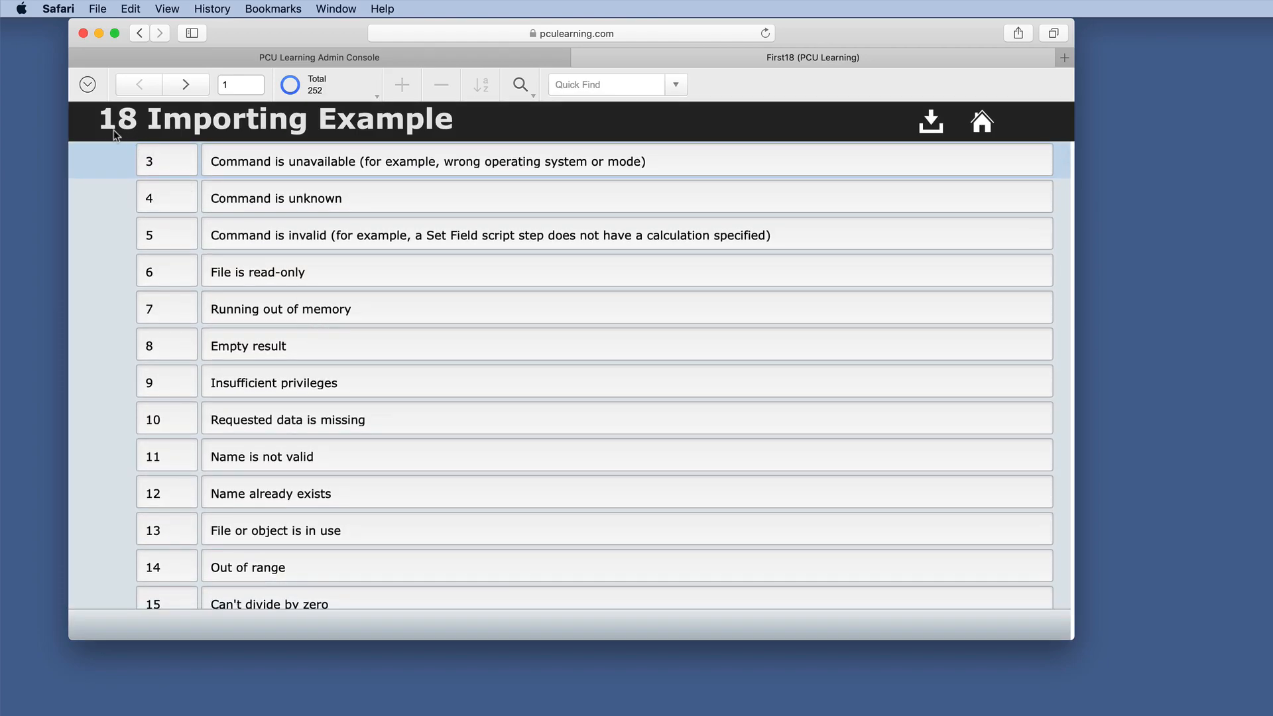
Step: Check which File commands WebDirect offers for importing and close the command list
{"action": "left_click", "coordinate": [87, 84]}
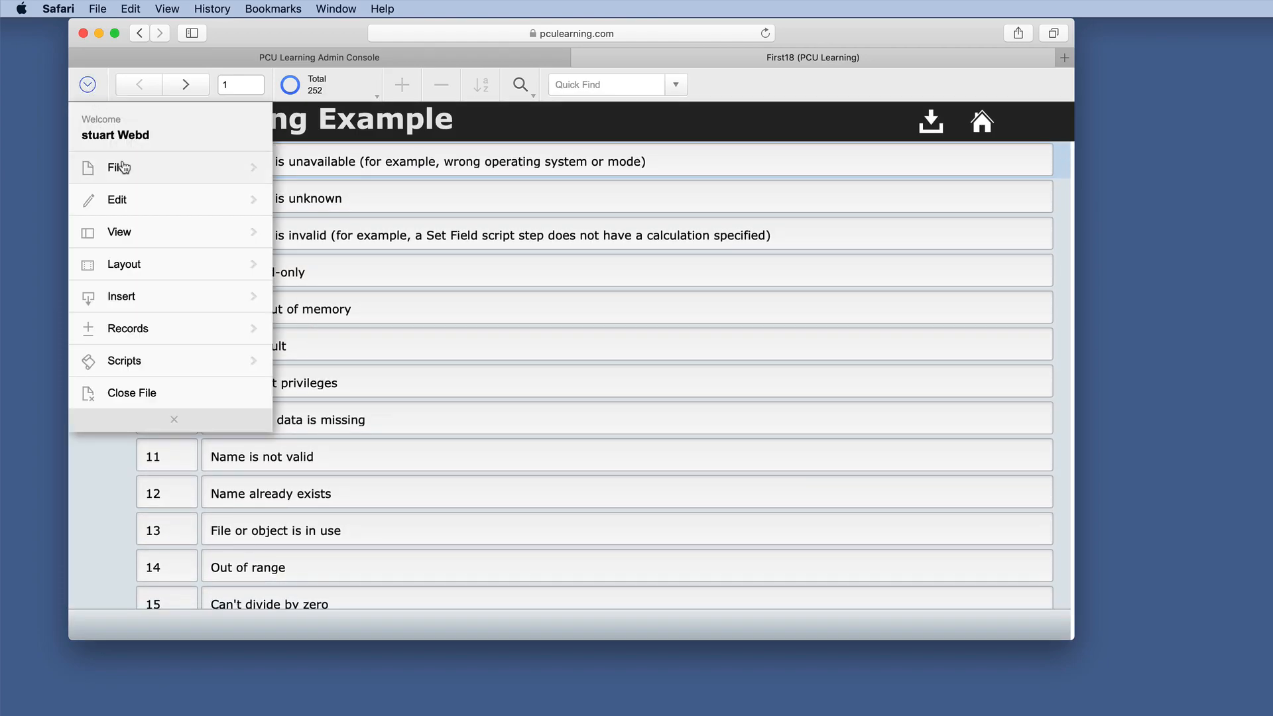
{"action": "left_click", "coordinate": [146, 169]}
{"action": "left_click", "coordinate": [142, 201]}
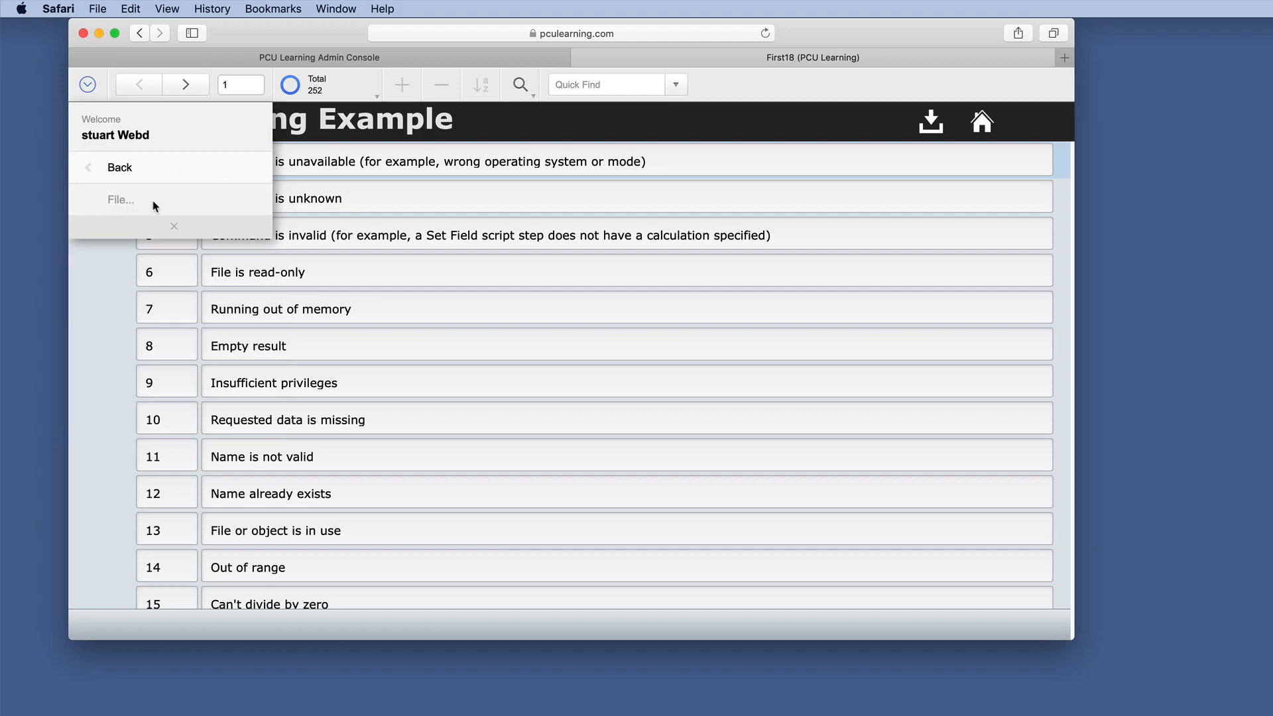
{"action": "left_click", "coordinate": [88, 90]}
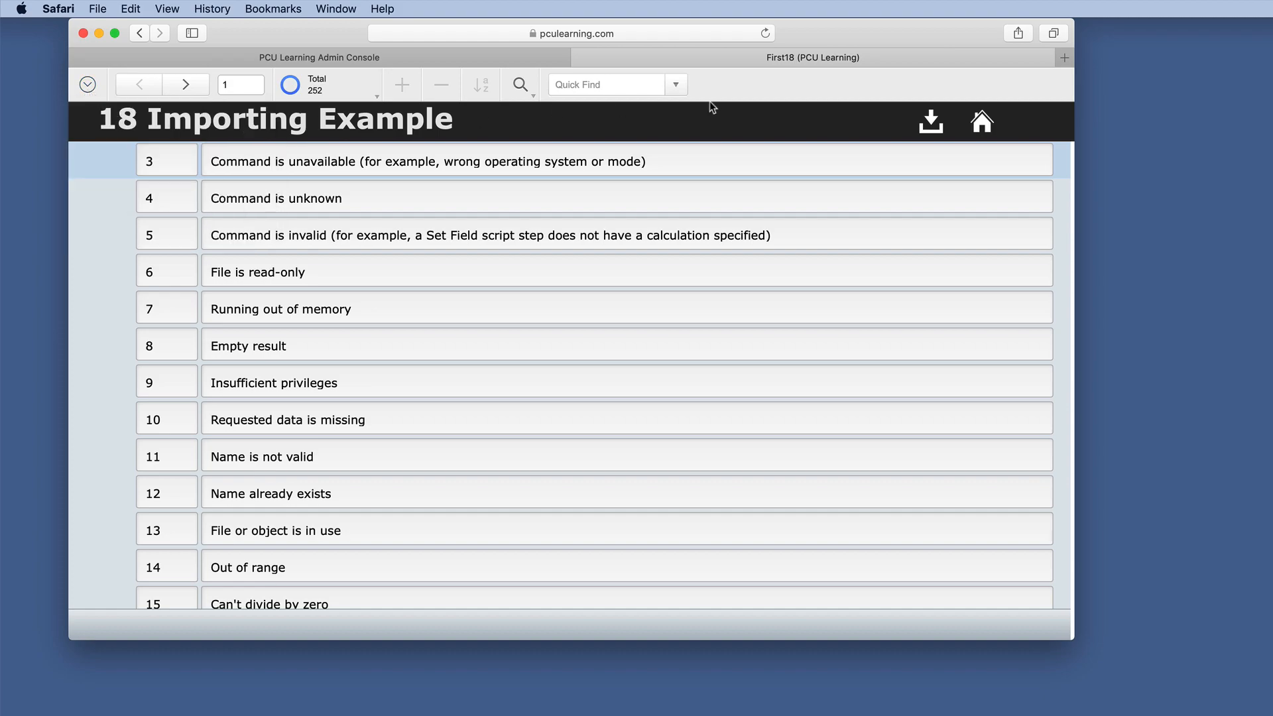
Step: Start the layout's import, choose the ErrorCodesImport Excel workbook and load it into the WebDirect field mapping
{"action": "left_click", "coordinate": [932, 123]}
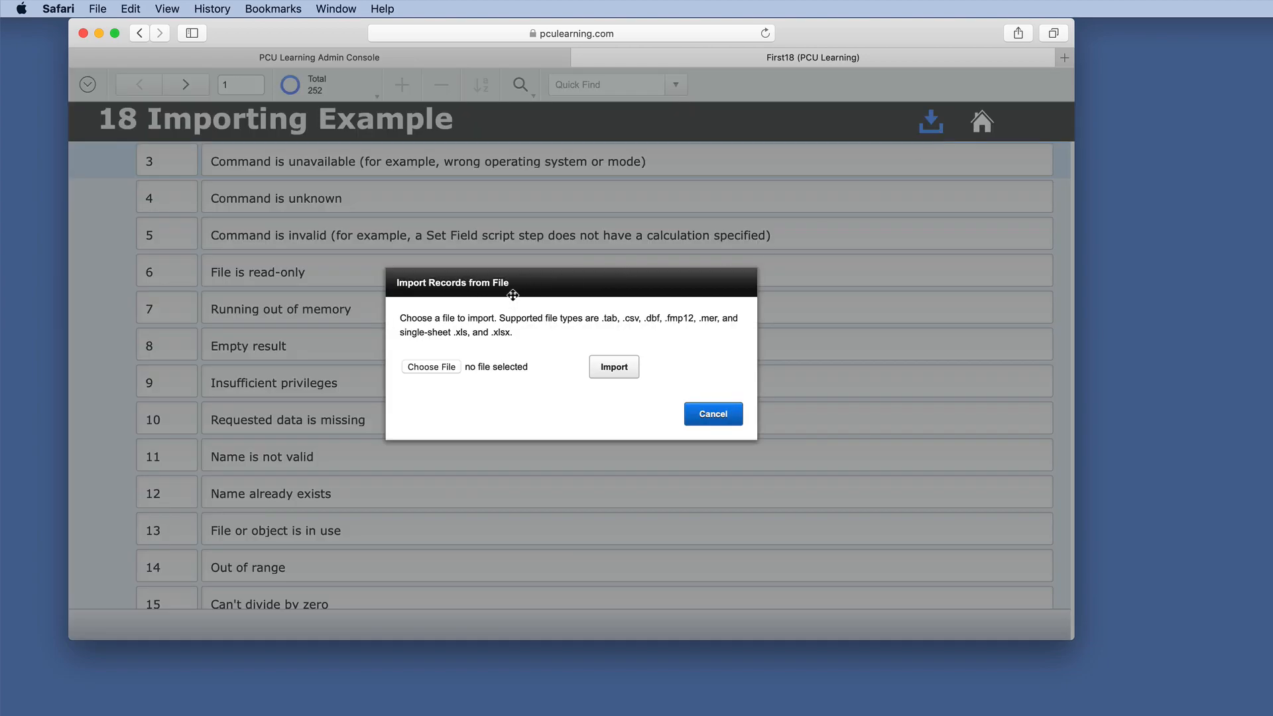
{"action": "left_click", "coordinate": [431, 367]}
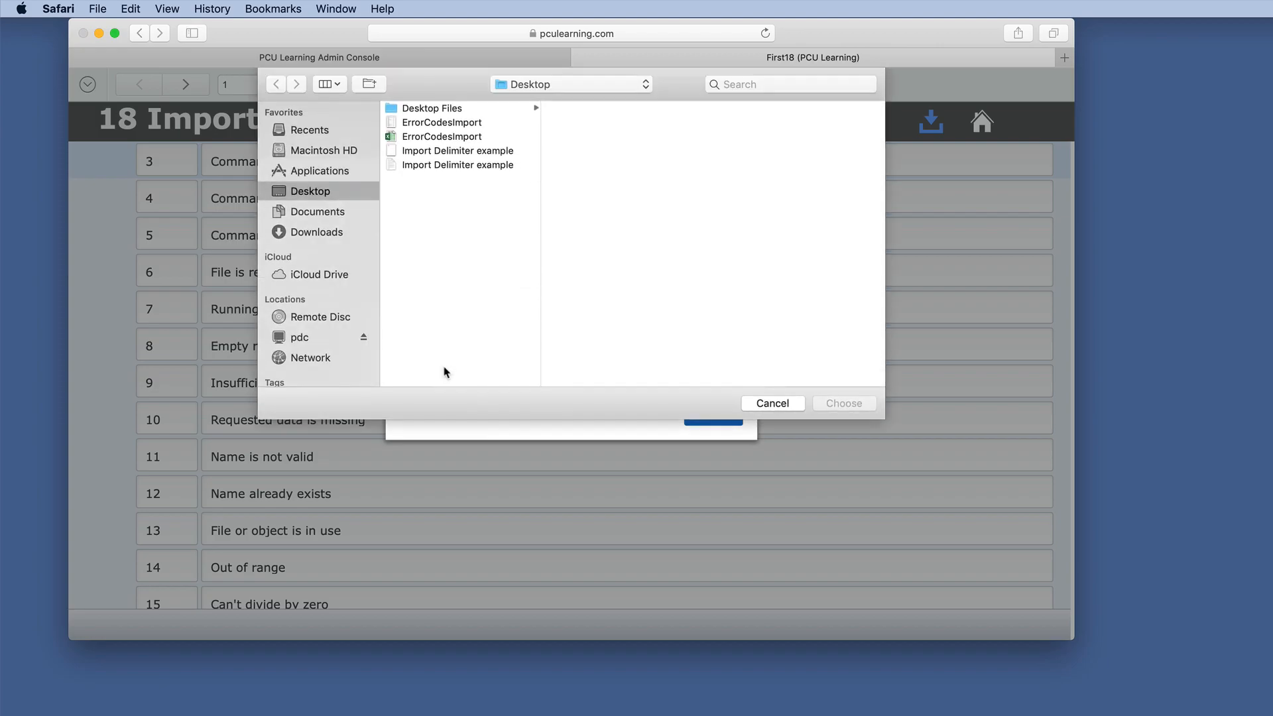
{"action": "double_click", "coordinate": [448, 138]}
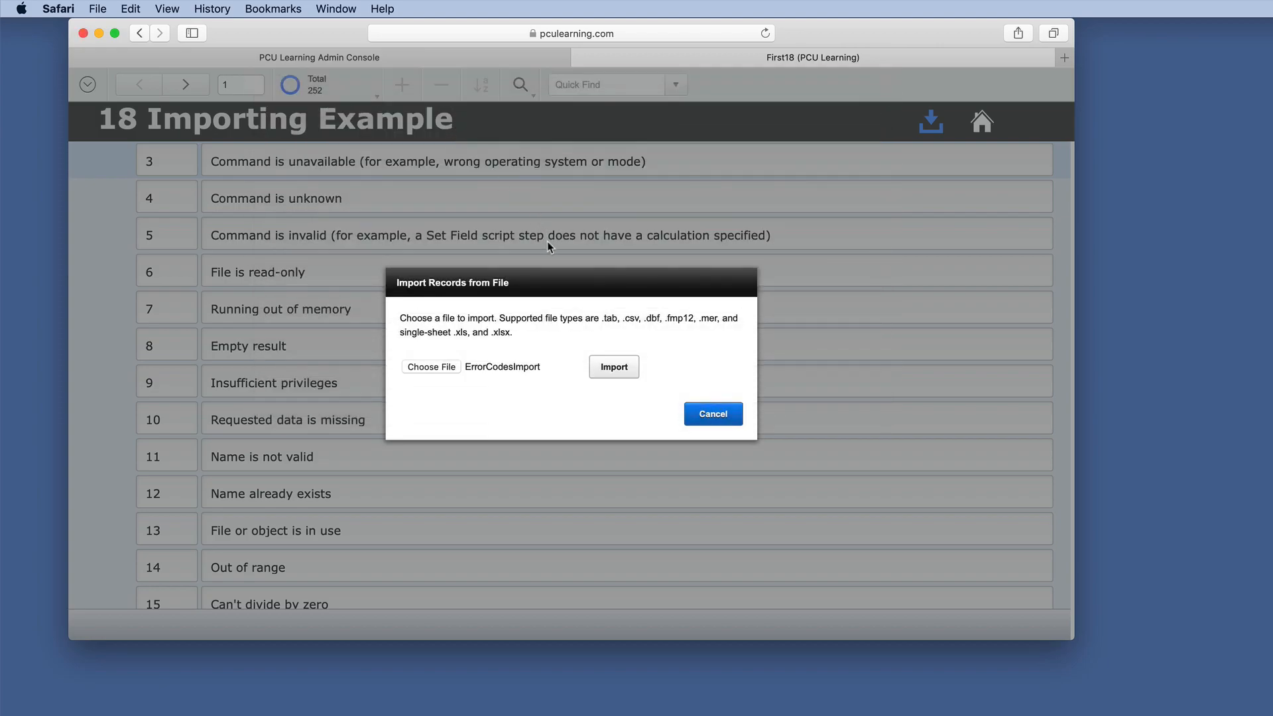
{"action": "left_click", "coordinate": [614, 369]}
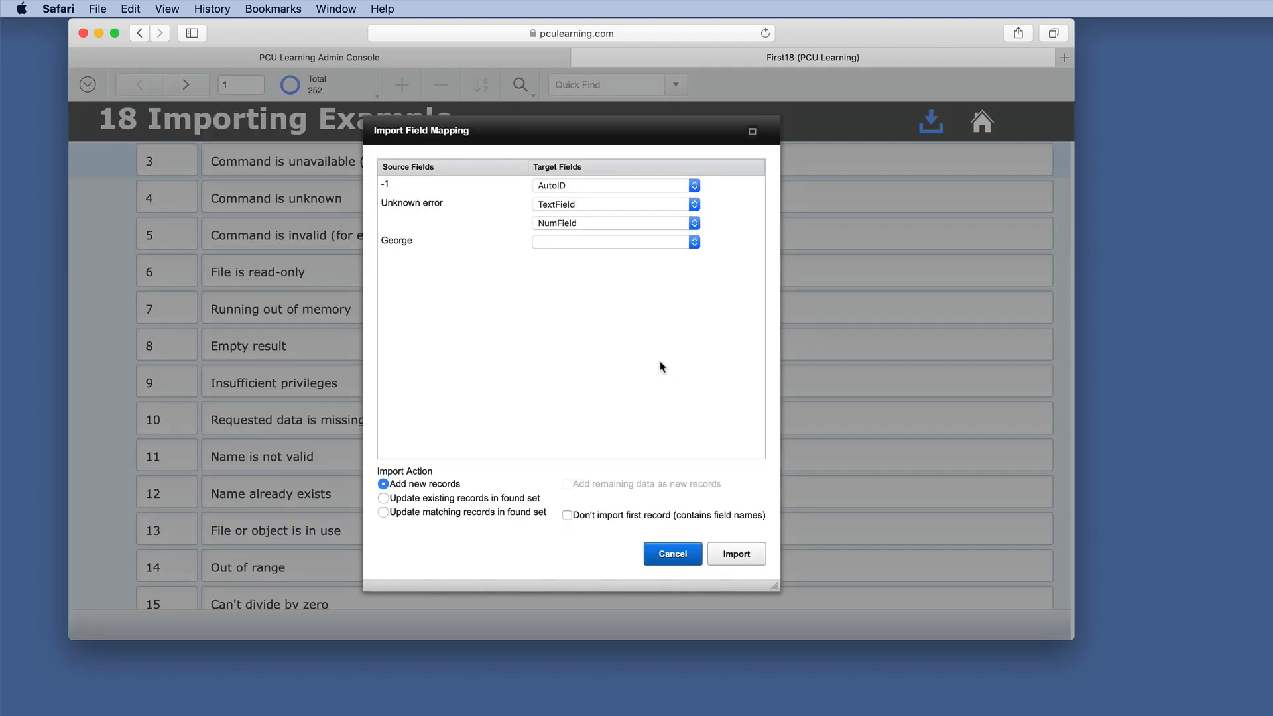